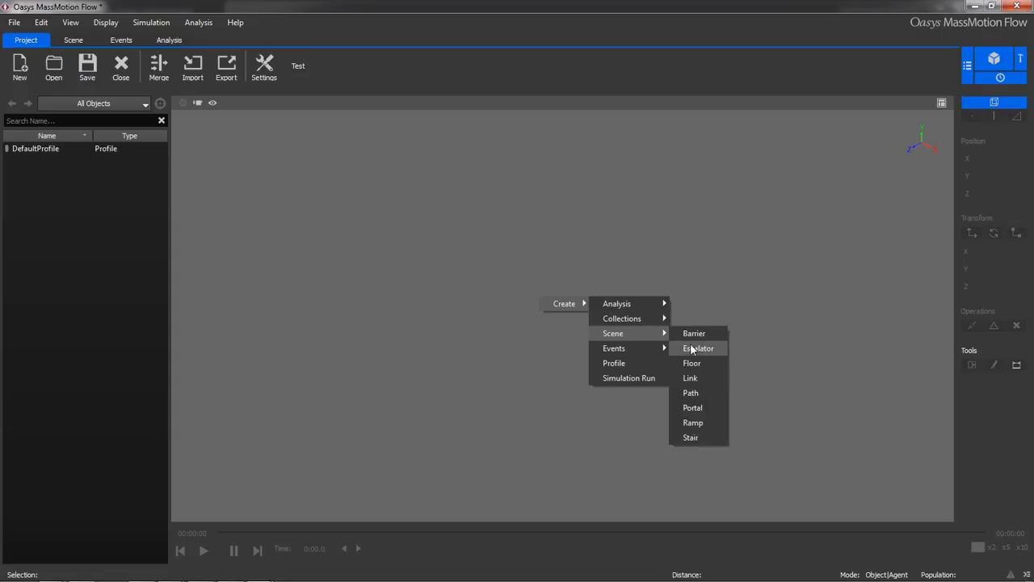
# Create a new barrier object in the empty scene.
pyautogui.click(686, 333)
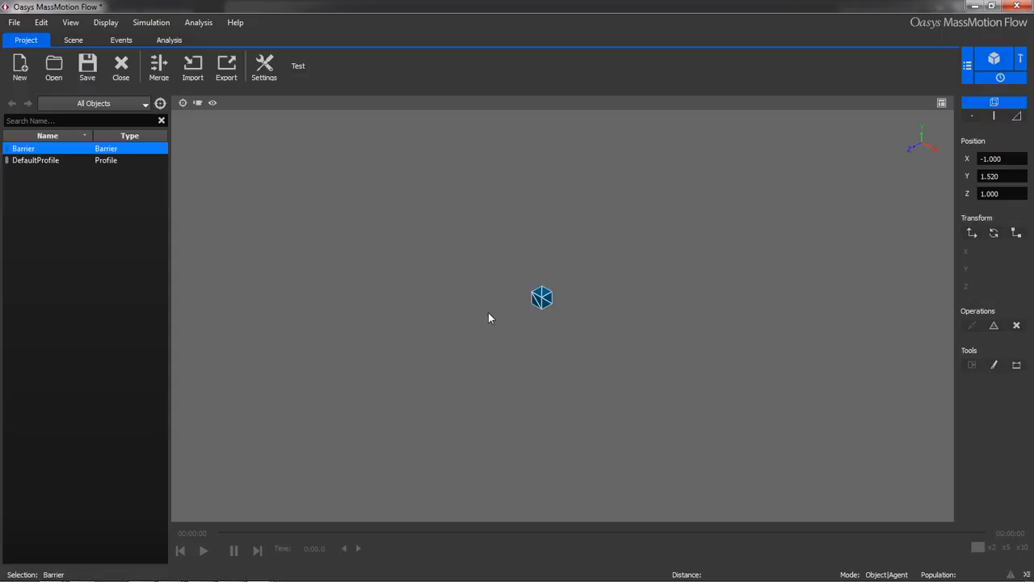
pyautogui.scroll(2, 530, 280)
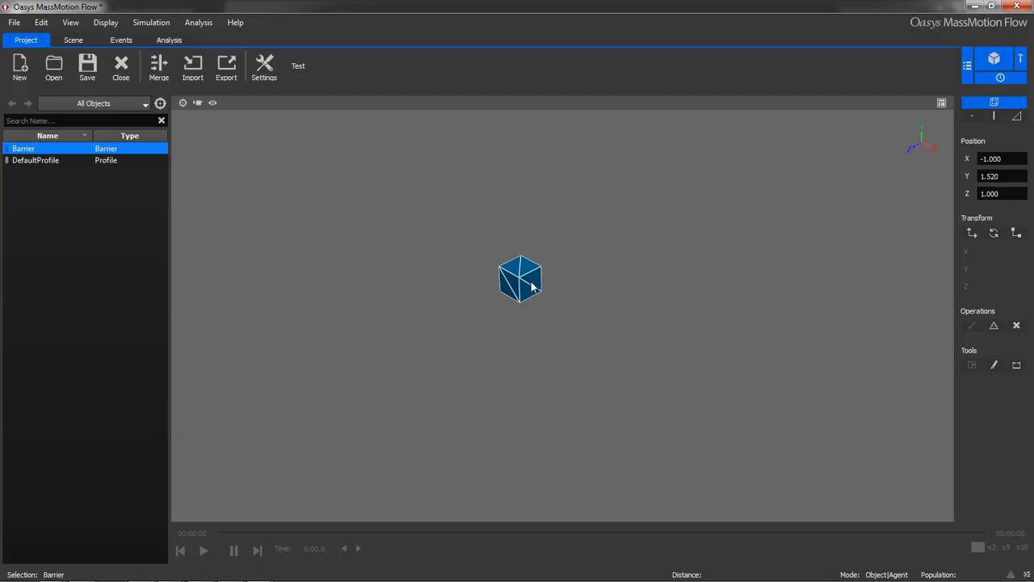
pyautogui.press('f')
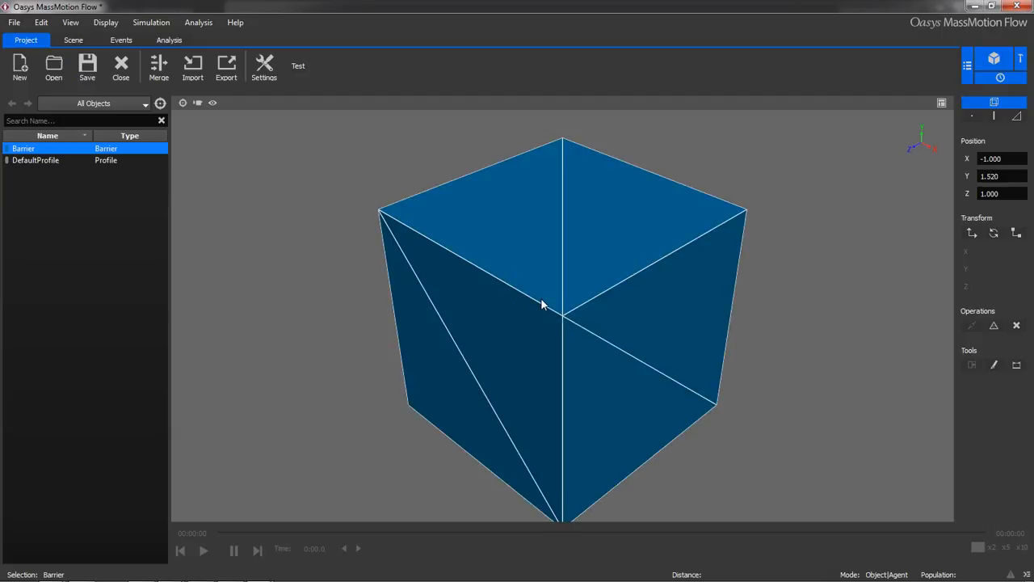
pyautogui.scroll(-2, 541, 298)
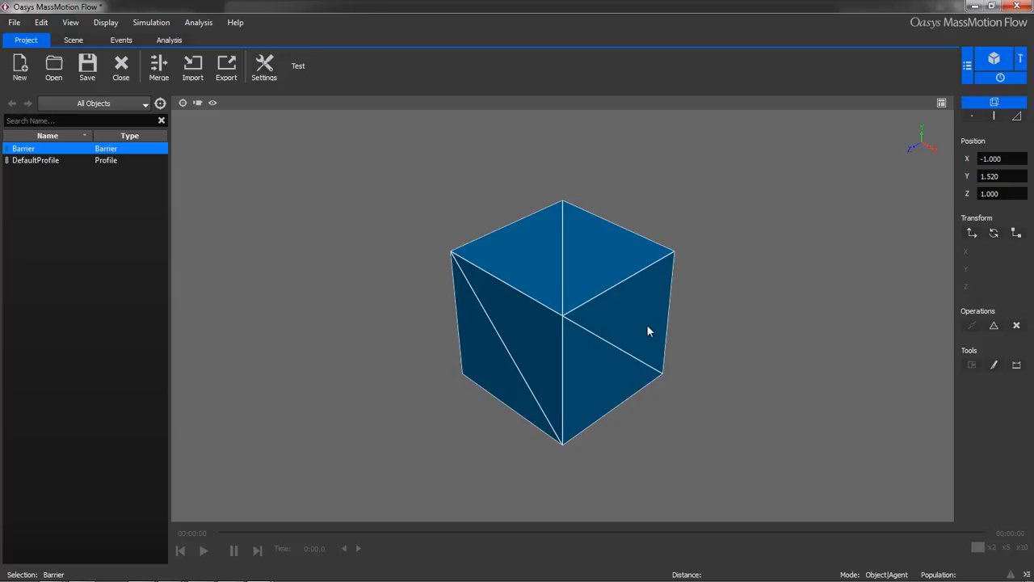
# Scale the barrier cube by a factor of 10 along the X, Y and Z axes.
pyautogui.moveTo(649, 323); pyautogui.dragTo(597, 333, button='middle')
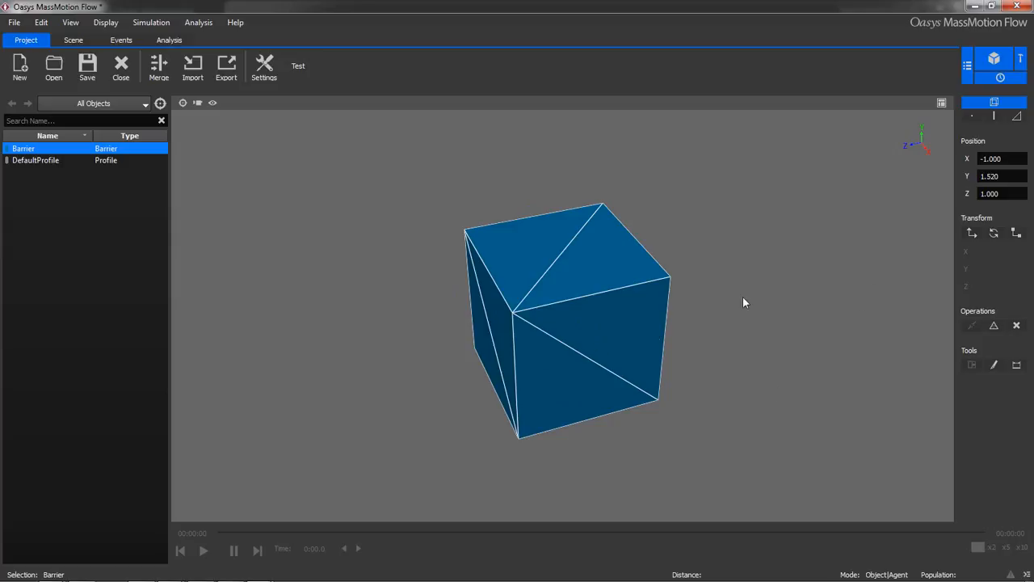
pyautogui.click(1017, 234)
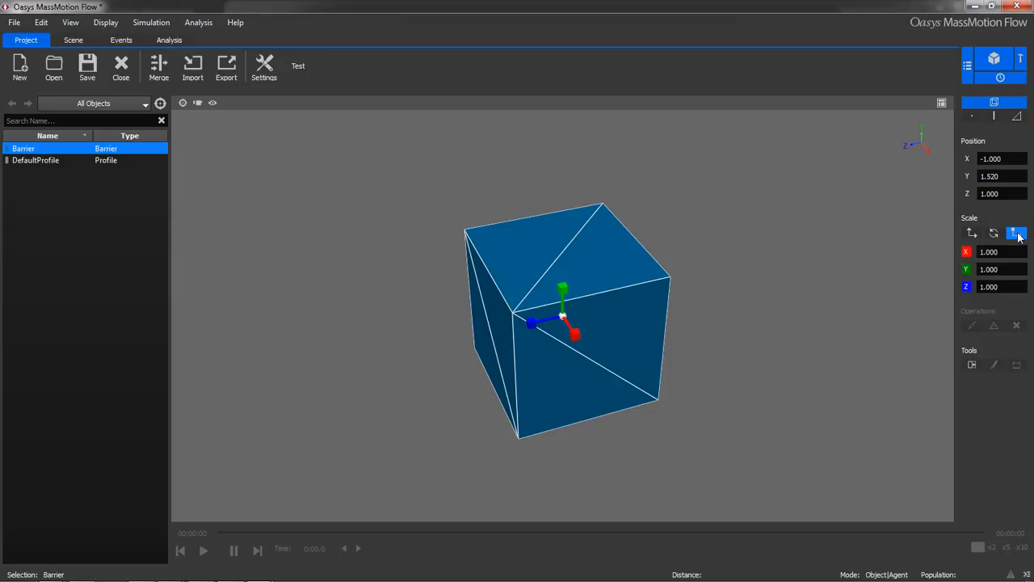
pyautogui.click(1006, 255)
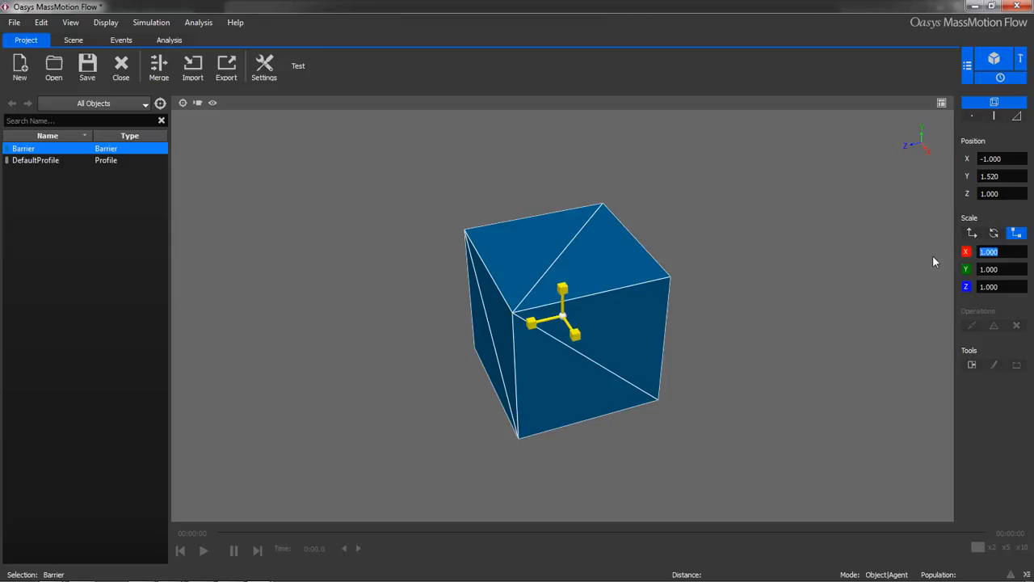
pyautogui.write('10')
pyautogui.press('Tab')
pyautogui.write('10')
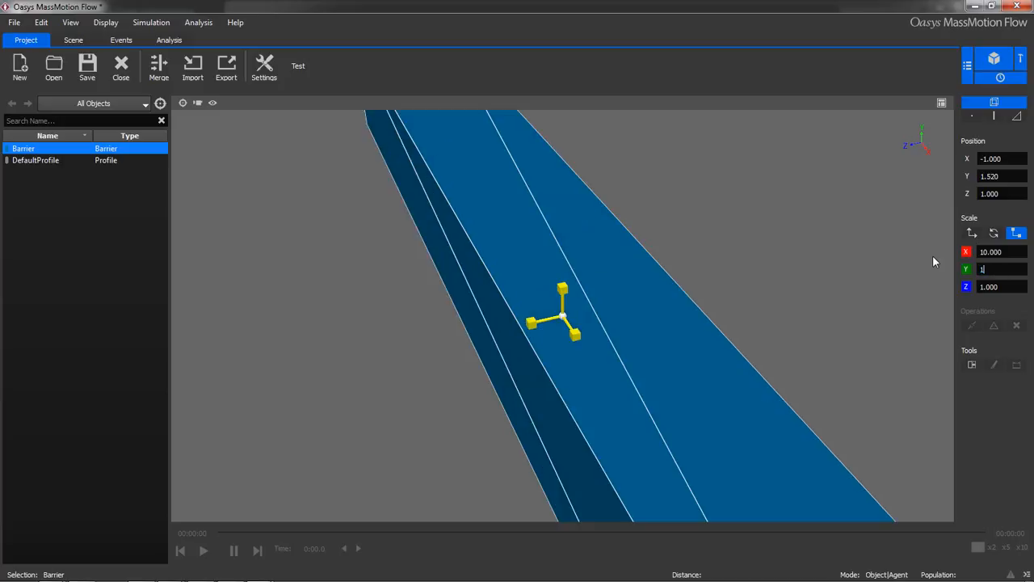
pyautogui.press('Tab')
pyautogui.write('10')
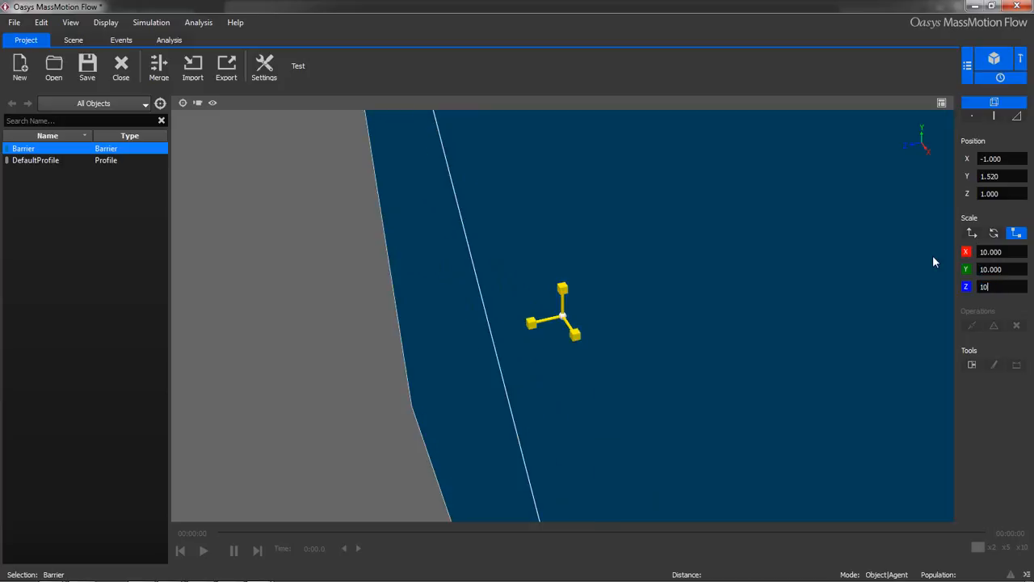
pyautogui.press('Return')
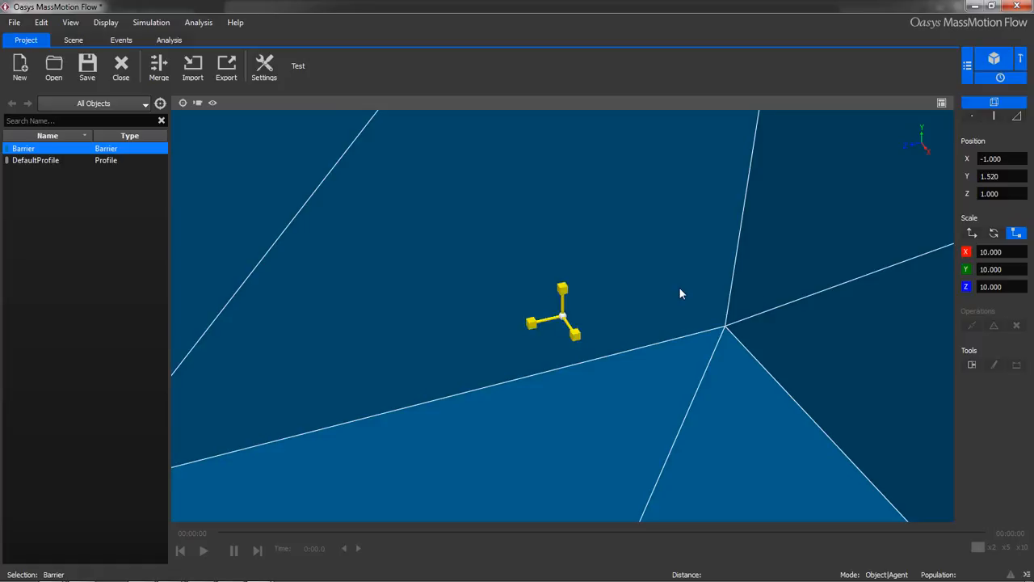
pyautogui.scroll(-2, 680, 293)
pyautogui.scroll(-3, 680, 294)
pyautogui.scroll(-3, 680, 294)
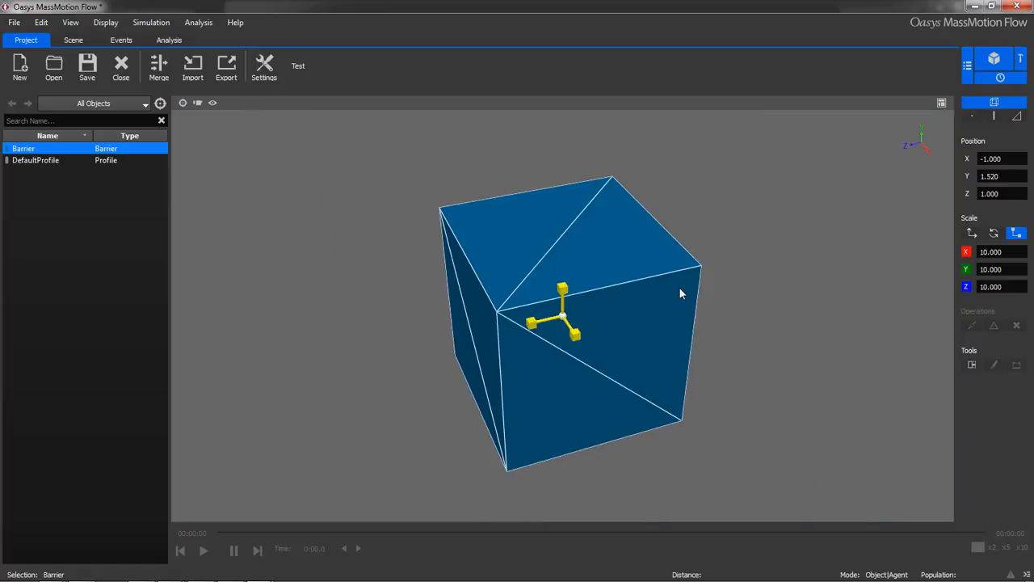
pyautogui.moveTo(658, 308); pyautogui.dragTo(636, 289, button='middle')
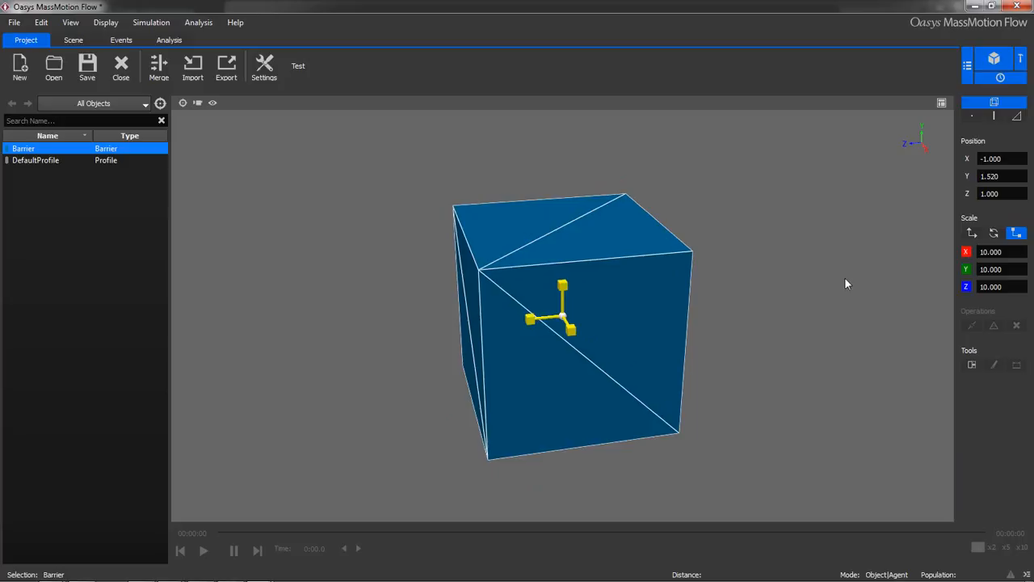
pyautogui.click(1016, 233)
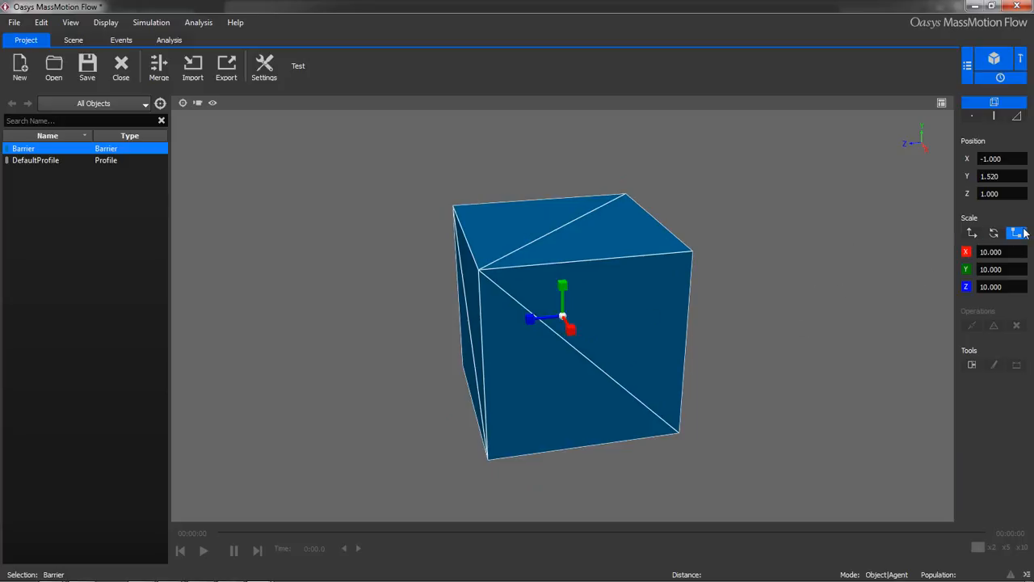
pyautogui.press('Escape')
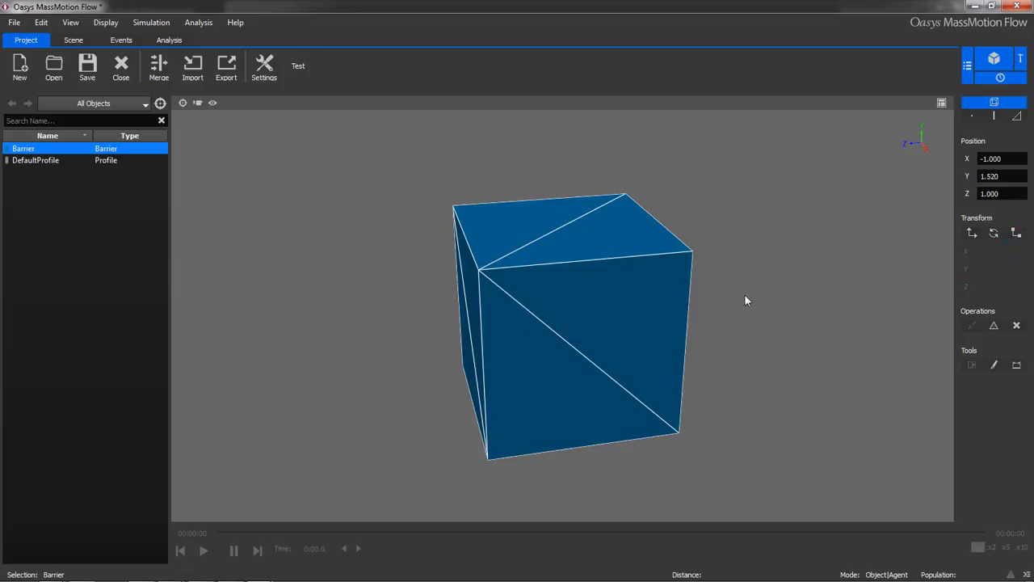
# Split the diagonal and two opposite parallel edges of the barrier's top face at their midpoints.
pyautogui.moveTo(681, 243); pyautogui.dragTo(626, 254, button='middle')
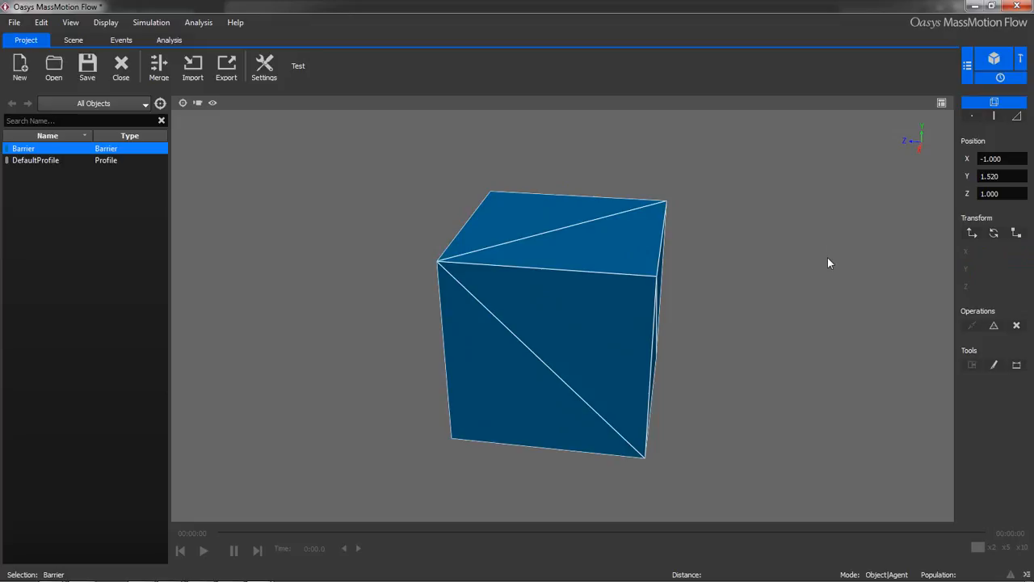
pyautogui.click(994, 115)
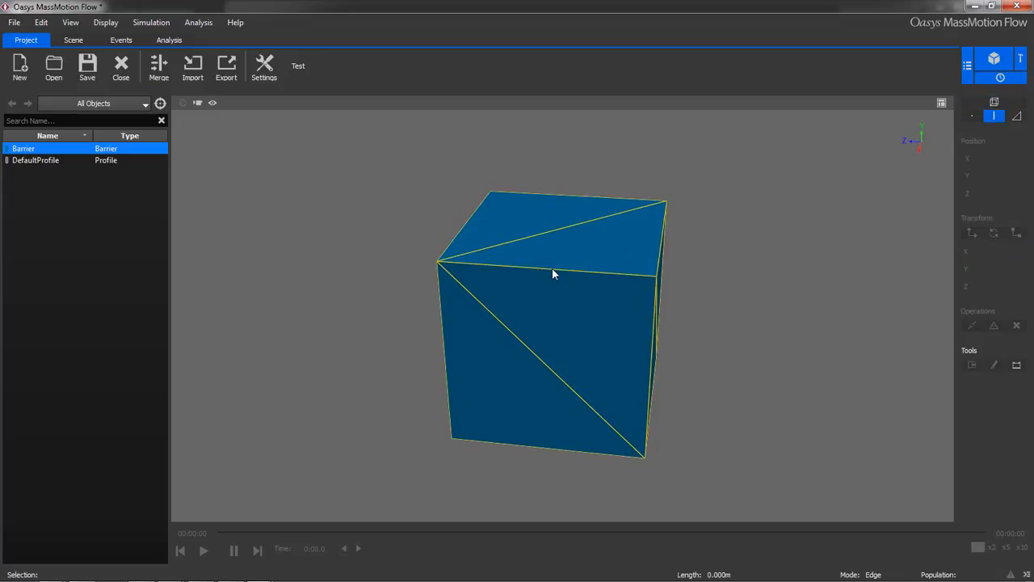
pyautogui.click(552, 274)
pyautogui.keyDown('shift'); pyautogui.click(562, 230); pyautogui.keyUp('shift')
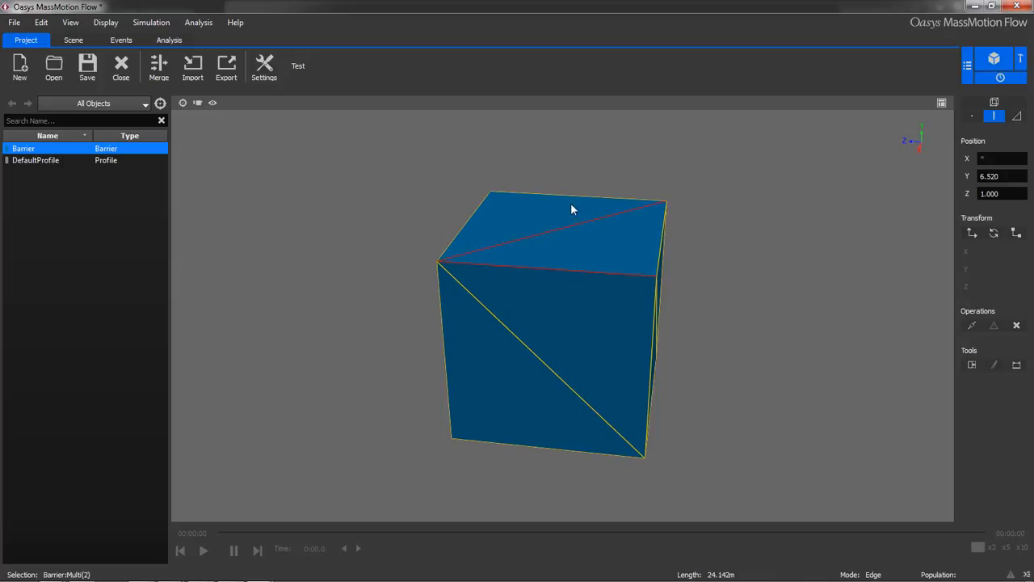
pyautogui.keyDown('shift'); pyautogui.click(573, 197); pyautogui.keyUp('shift')
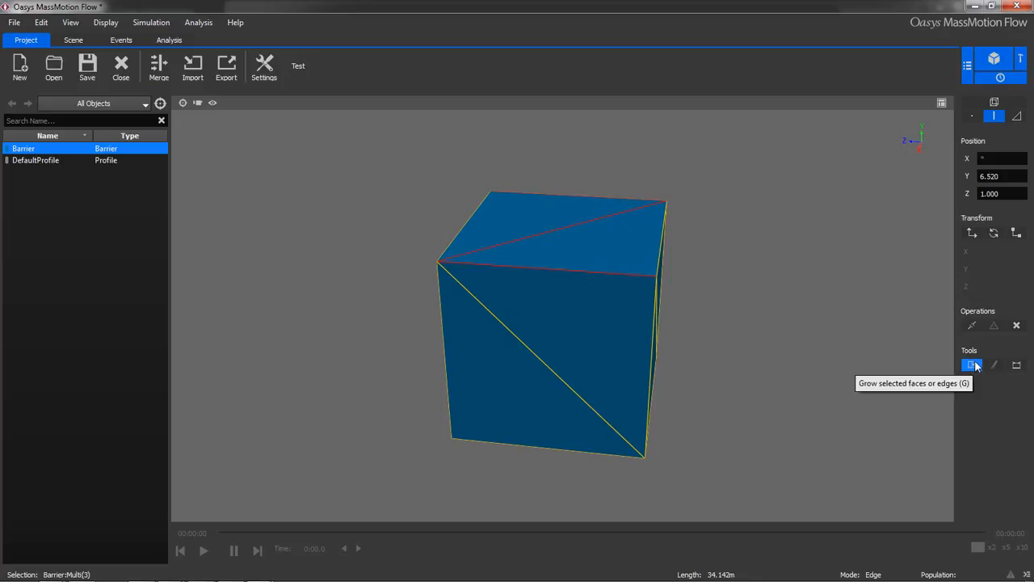
pyautogui.click(972, 331)
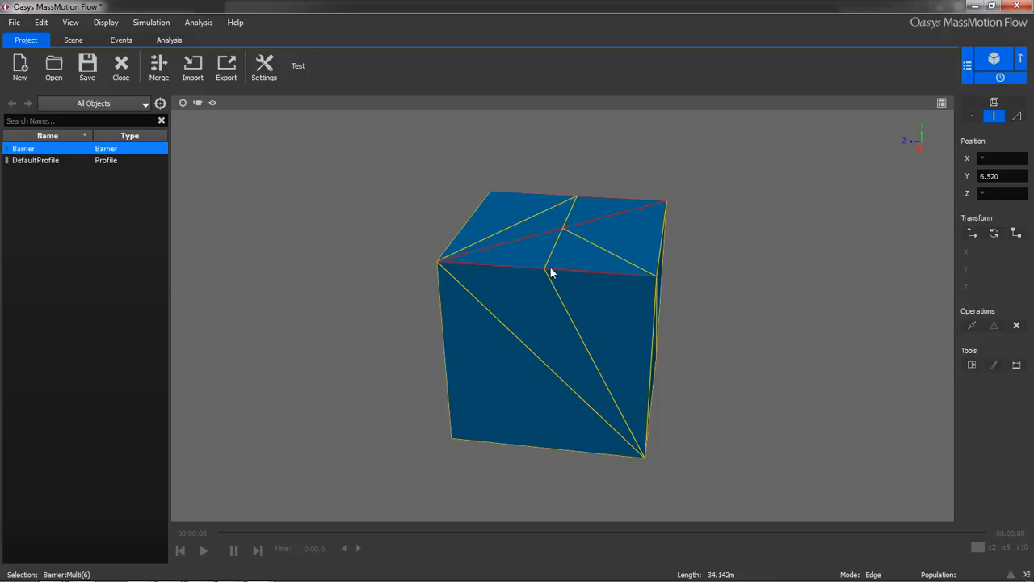
# Raise the two new middle edges of the top face vertically to form a gabled roof ridge.
pyautogui.click(568, 219)
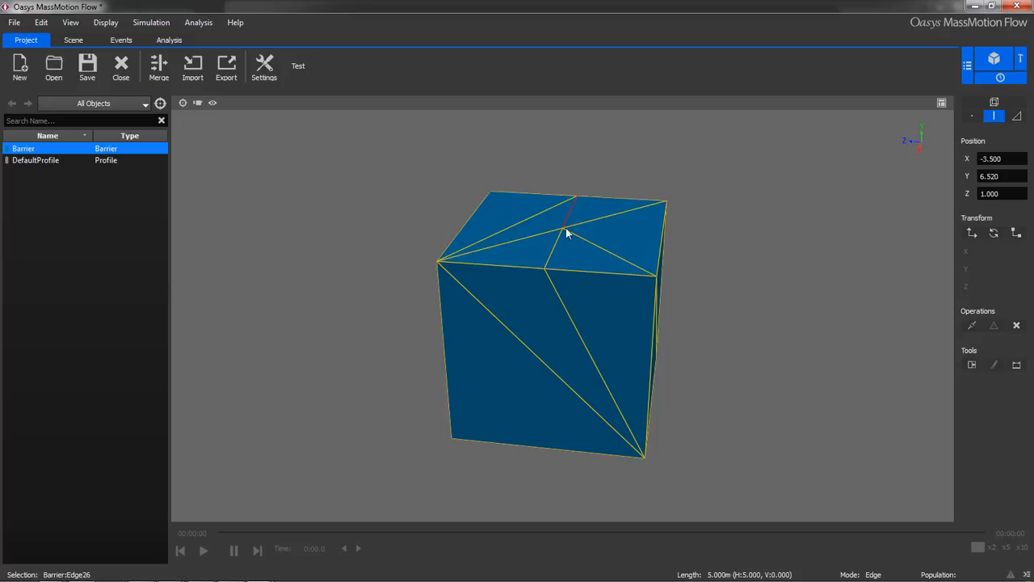
pyautogui.keyDown('shift'); pyautogui.click(553, 250); pyautogui.keyUp('shift')
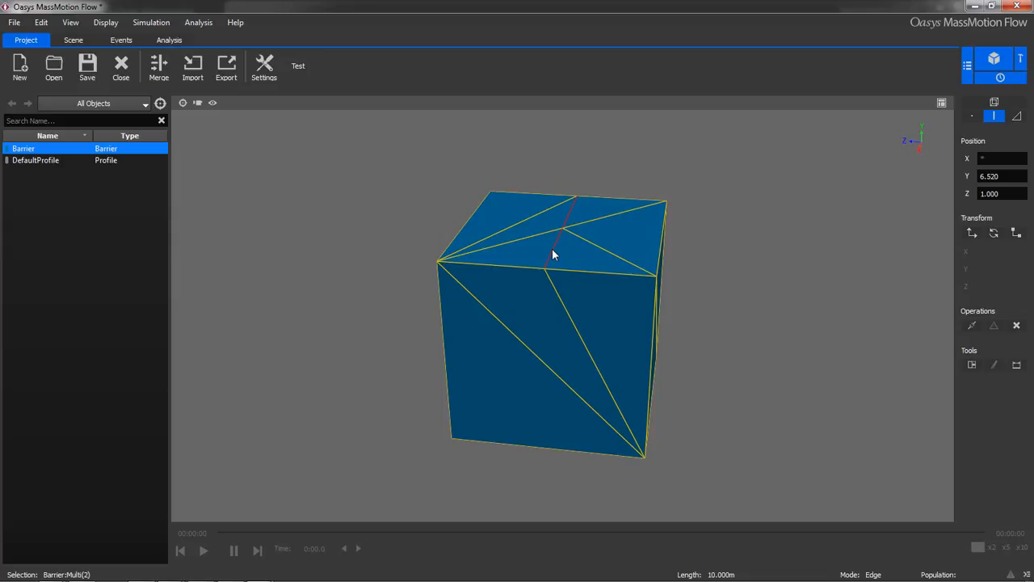
pyautogui.press('w')
pyautogui.moveTo(560, 198); pyautogui.dragTo(558, 148)
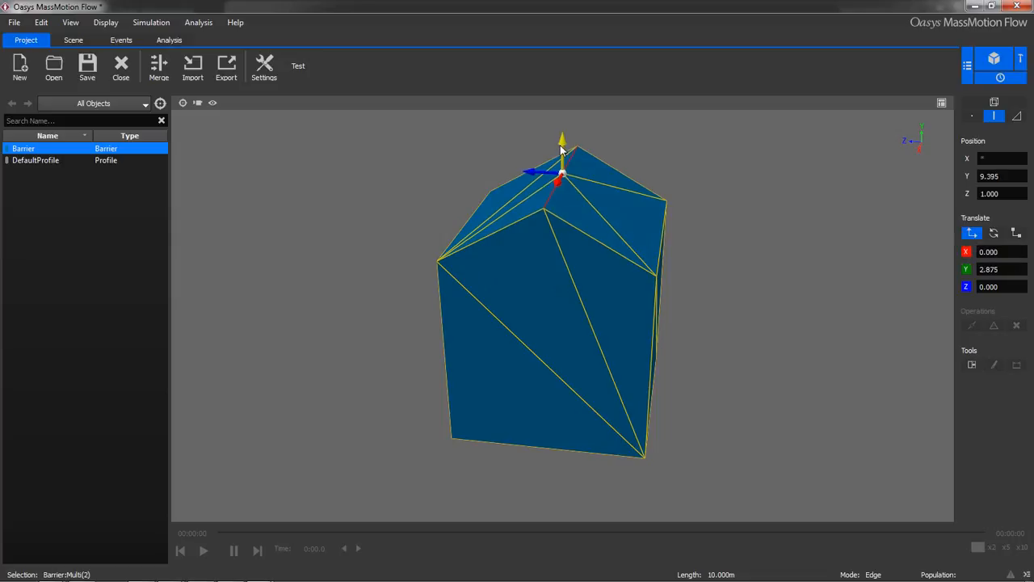
pyautogui.moveTo(561, 152); pyautogui.dragTo(561, 139)
pyautogui.press('space')
# Simplify the whole barrier's mesh to remove the redundant vertex in the middle of the roof ridge.
pyautogui.moveTo(577, 319); pyautogui.dragTo(619, 330, button='middle')
pyautogui.scroll(-3, 596, 321)
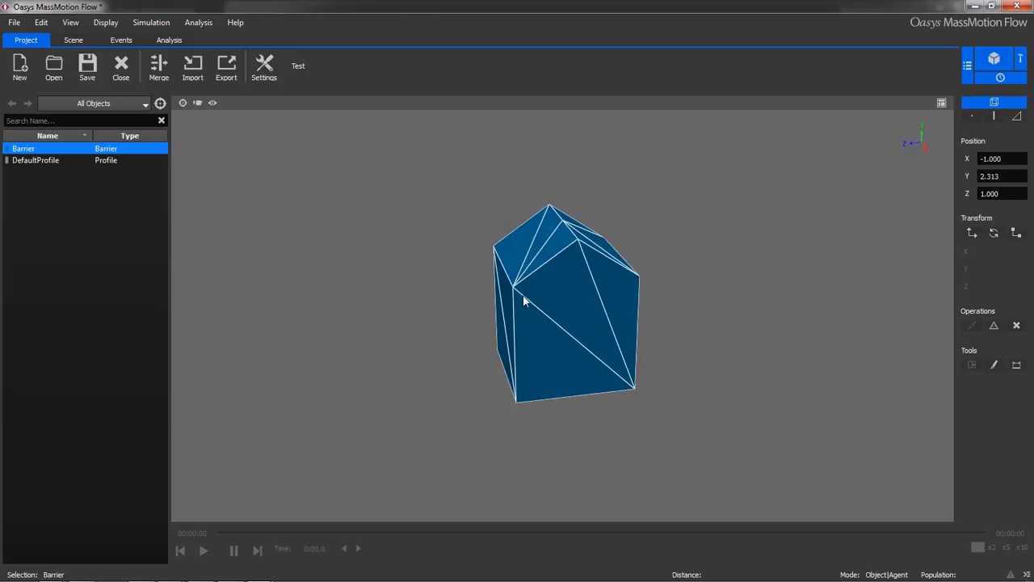
pyautogui.moveTo(576, 324); pyautogui.dragTo(553, 326, button='middle')
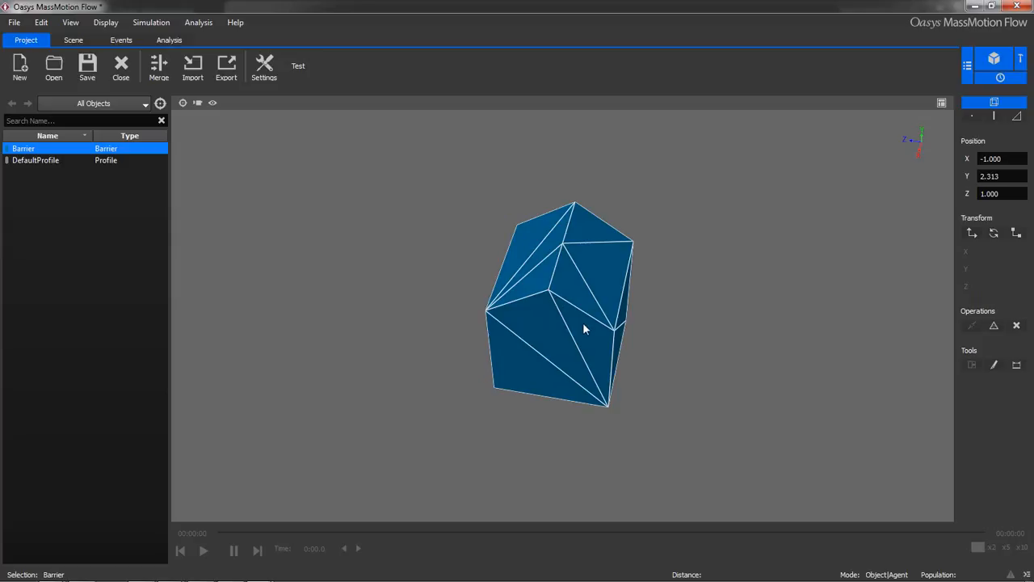
pyautogui.click(992, 326)
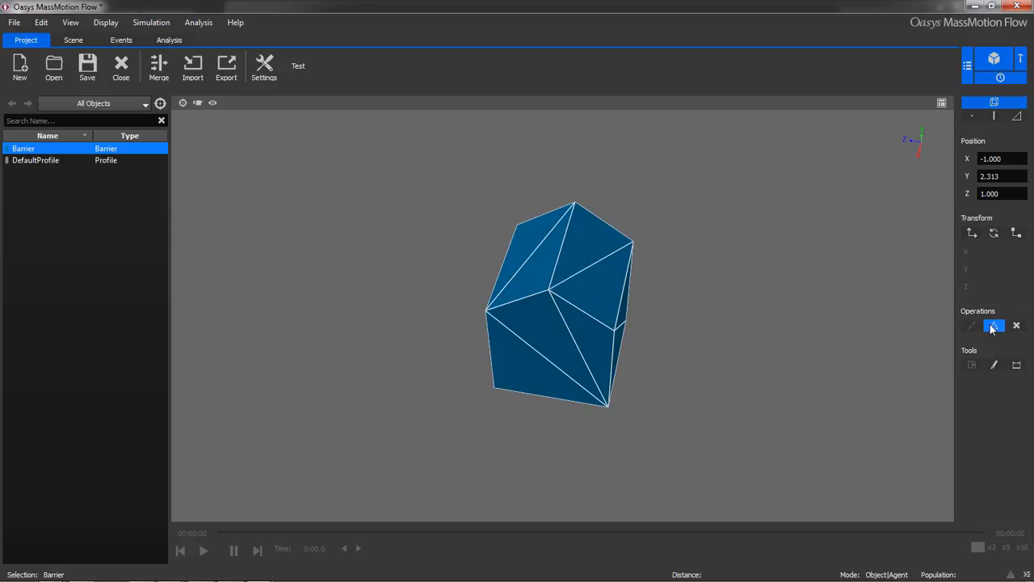
# Select all faces of the house-shaped barrier and switch the render type to Wireframe.
pyautogui.moveTo(686, 351); pyautogui.dragTo(762, 304, button='middle')
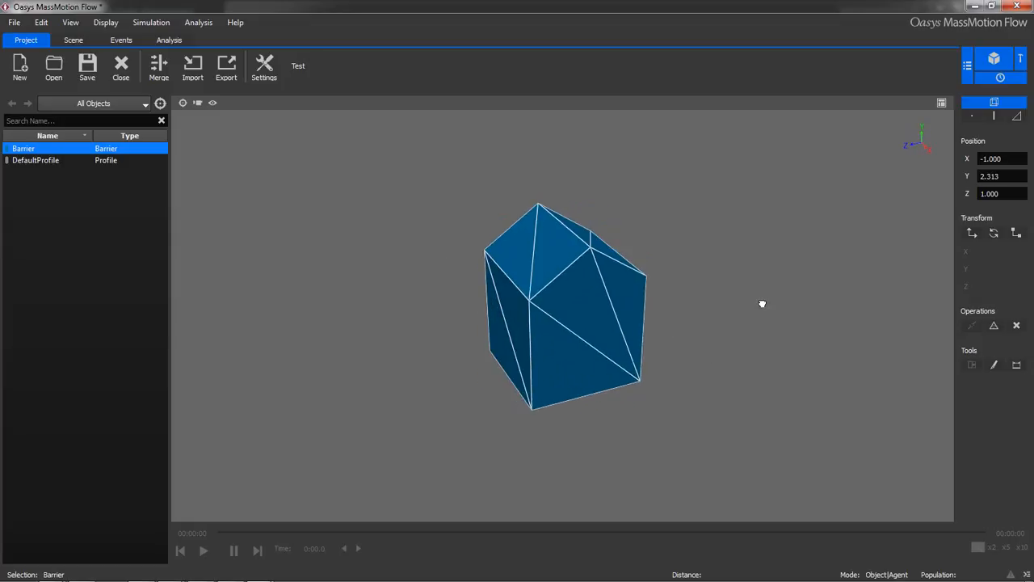
pyautogui.moveTo(628, 307); pyautogui.dragTo(555, 293, button='middle')
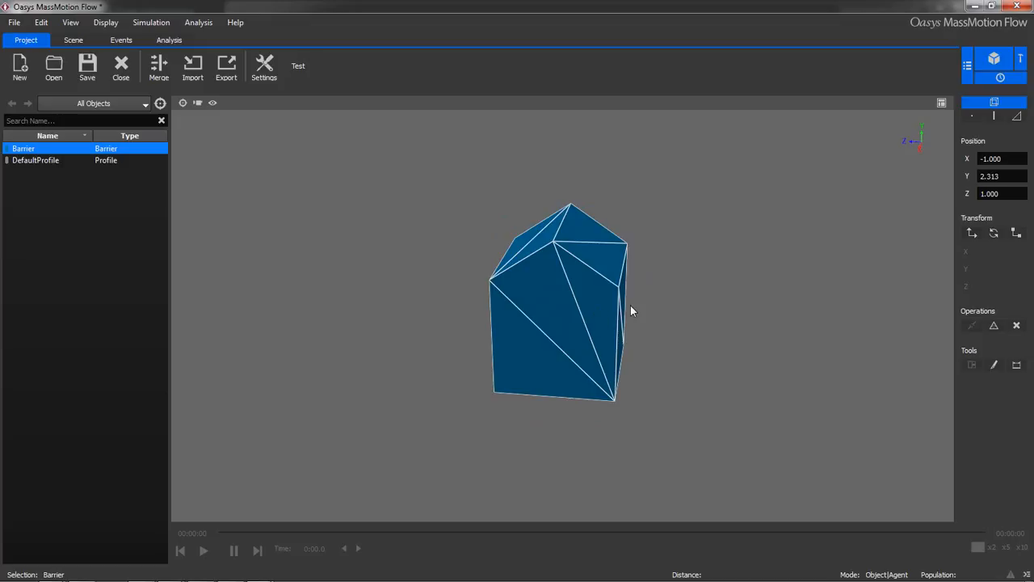
pyautogui.click(1016, 115)
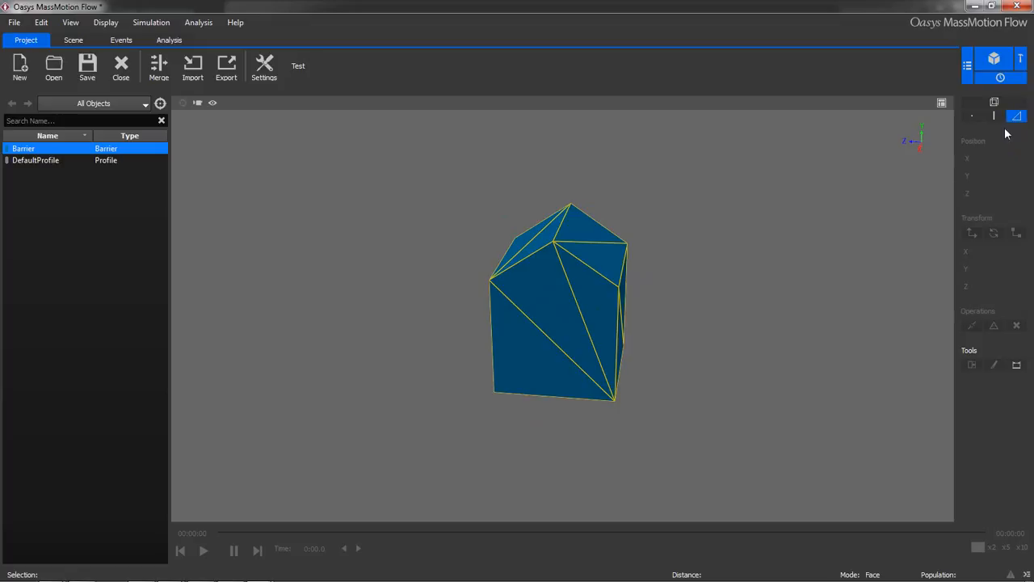
pyautogui.moveTo(691, 424); pyautogui.dragTo(418, 170)
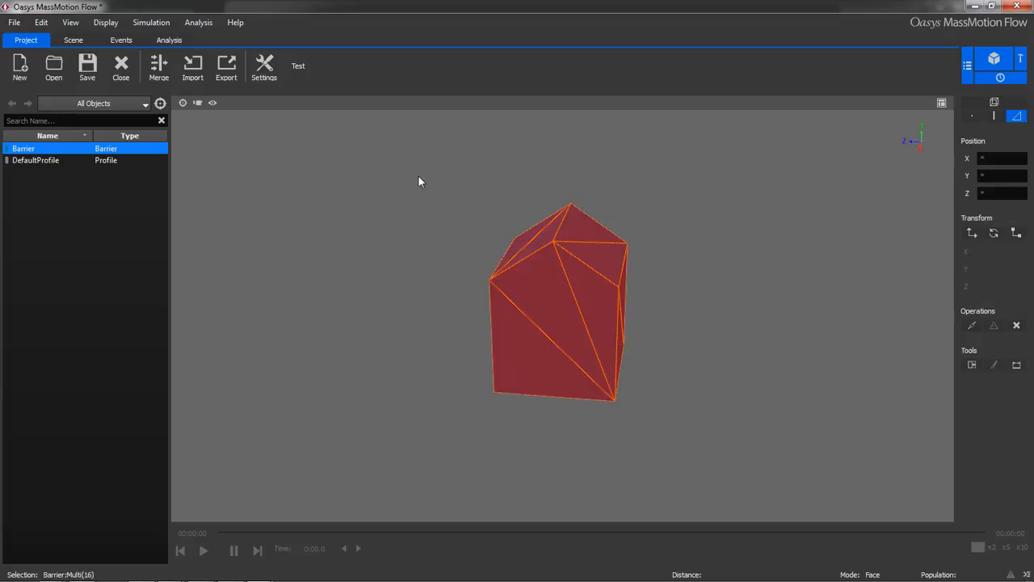
pyautogui.click(215, 103)
pyautogui.moveTo(225, 161)
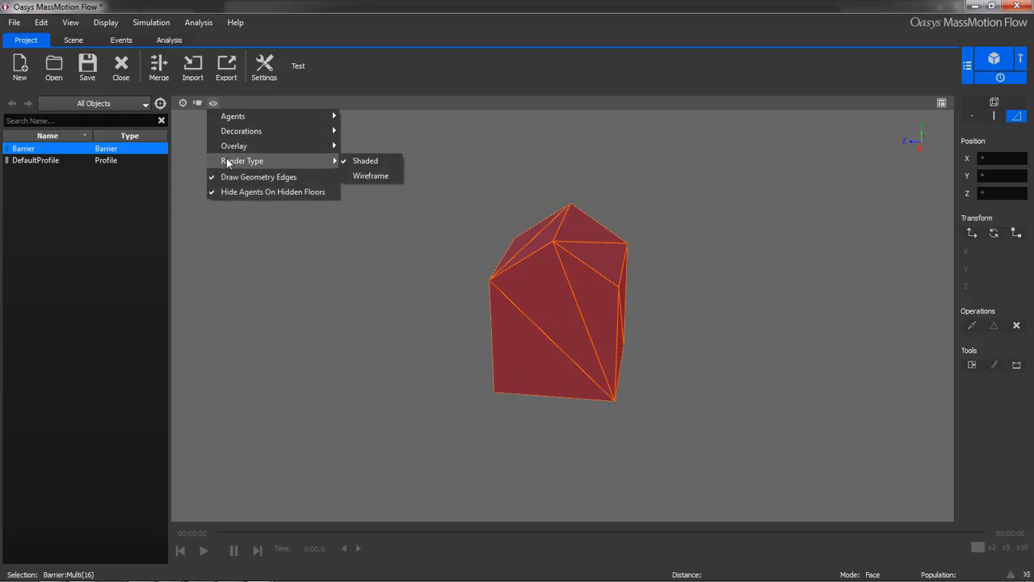
pyautogui.click(356, 172)
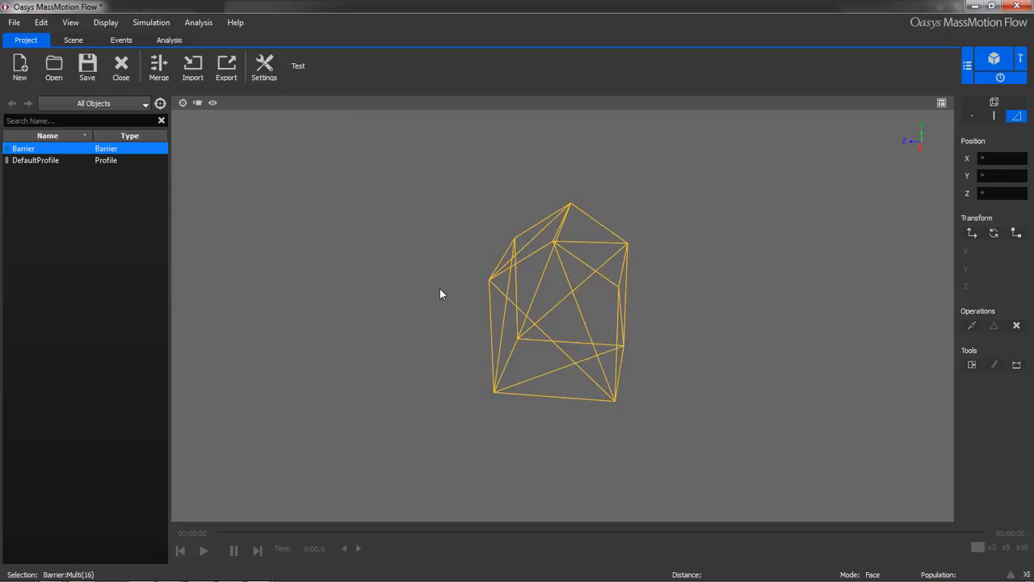
# Grow the selected faces into an inner shell by scaling them uniformly to about 0.937.
pyautogui.moveTo(451, 306)
pyautogui.mouseDown(button='middle')
pyautogui.moveTo(418, 282)
pyautogui.moveTo(399, 296)
pyautogui.moveTo(441, 303)
pyautogui.mouseUp(button='middle')
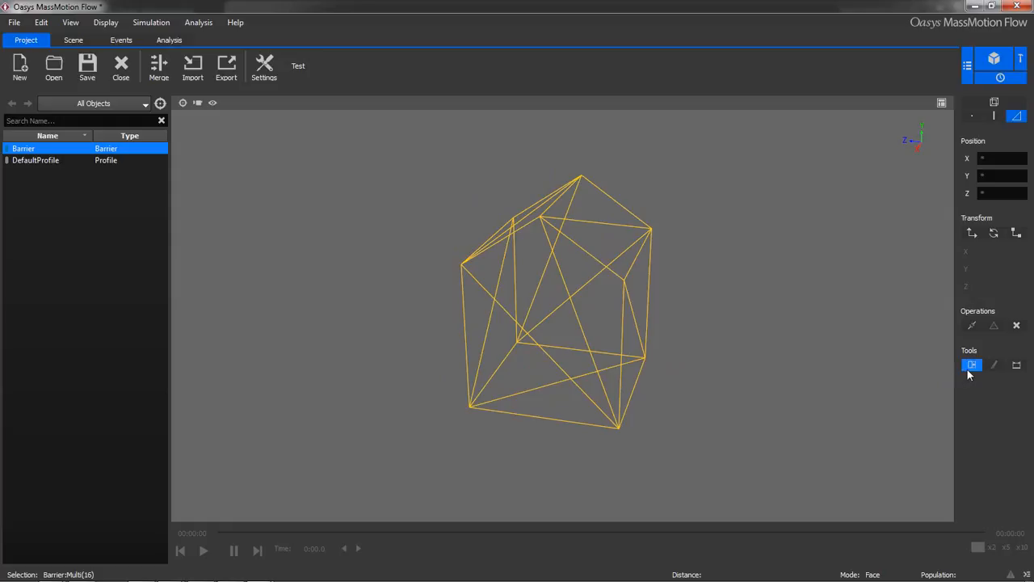
pyautogui.click(1017, 233)
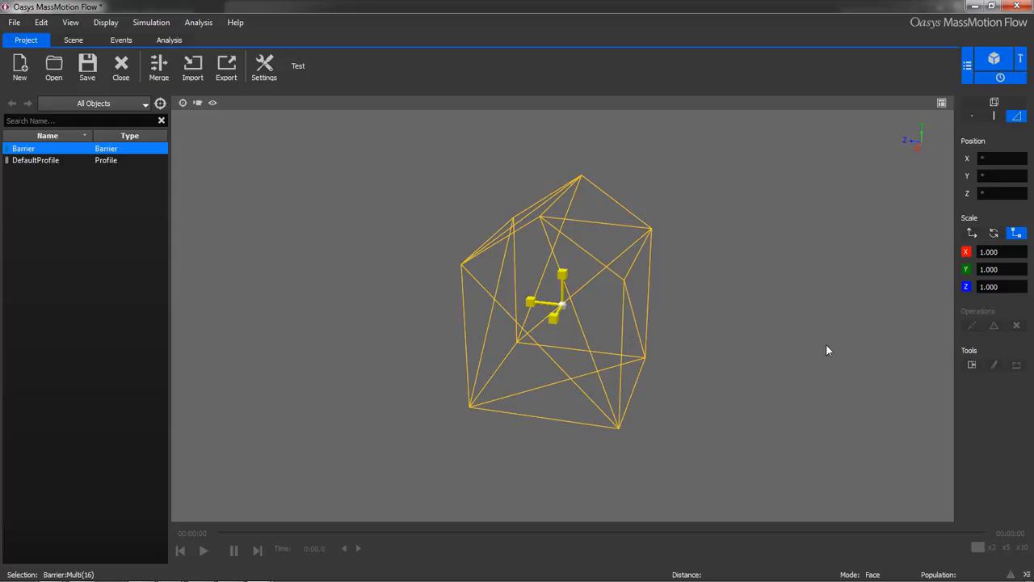
pyautogui.click(970, 364)
pyautogui.moveTo(695, 397); pyautogui.dragTo(692, 384)
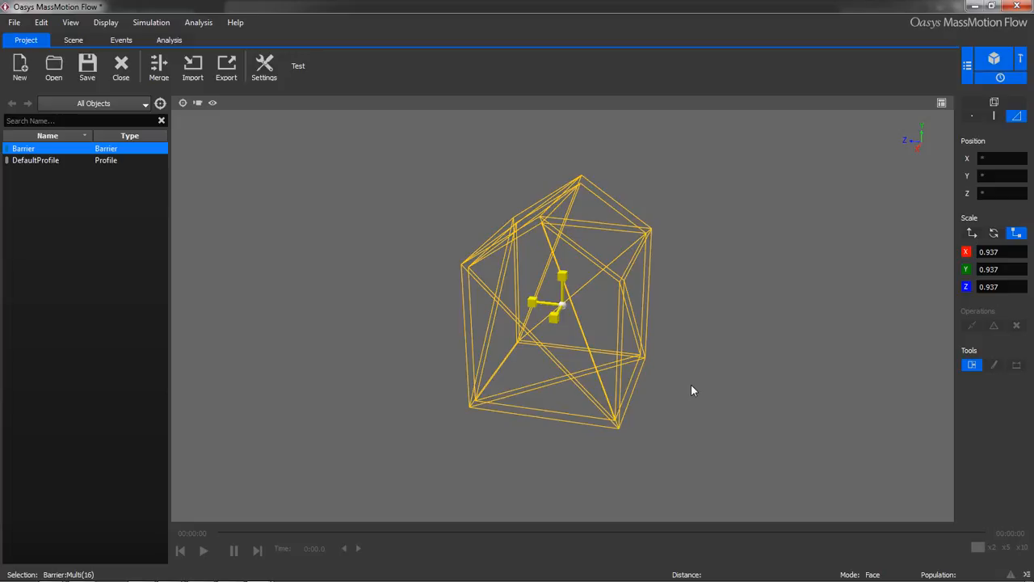
pyautogui.press('Escape')
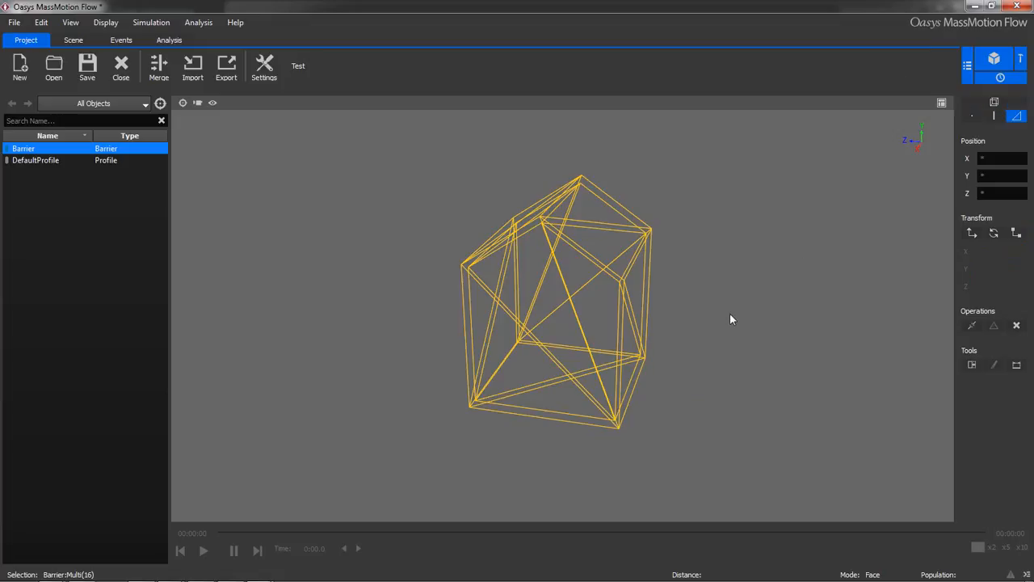
# Return to object selection and switch the render type from wireframe back to solid shaded surfaces.
pyautogui.press('Escape')
pyautogui.moveTo(518, 383); pyautogui.dragTo(500, 404, button='middle')
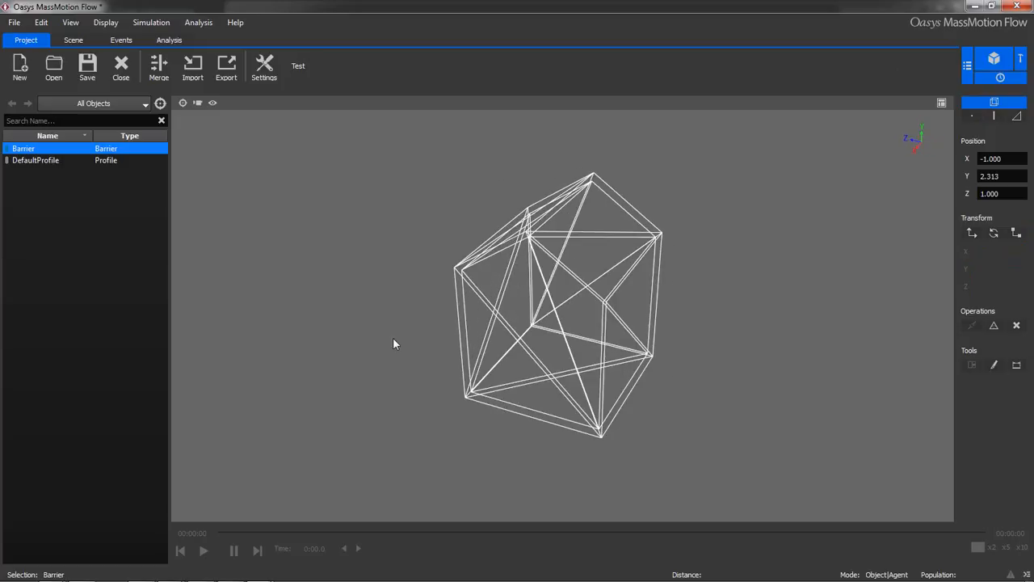
pyautogui.click(209, 104)
pyautogui.moveTo(228, 161)
pyautogui.click(368, 160)
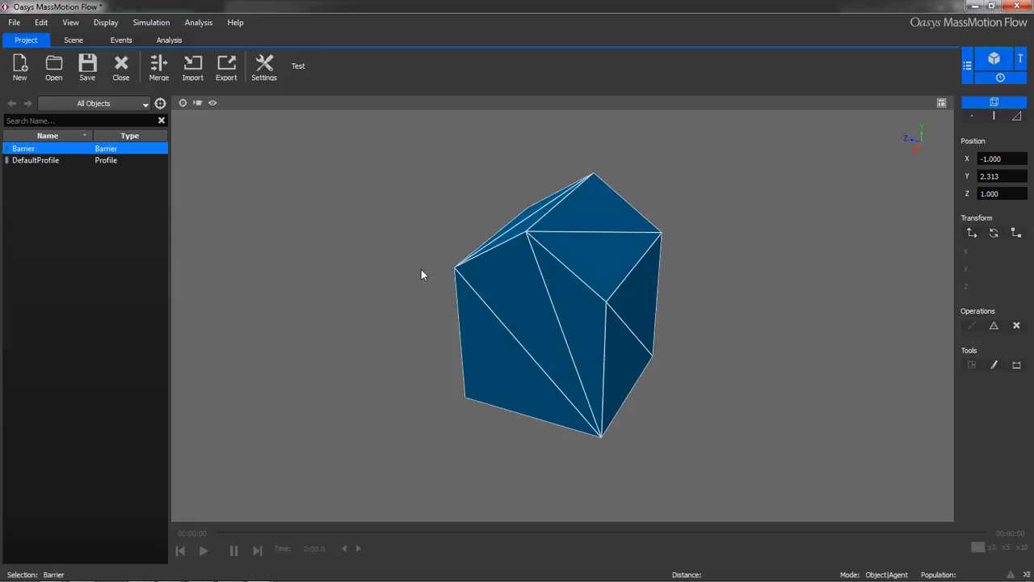
# Make the barrier semi-transparent by setting its colour's alpha channel to 100.
pyautogui.scroll(2, 485, 296)
pyautogui.moveTo(485, 296)
pyautogui.mouseDown(button='middle')
pyautogui.moveTo(554, 296)
pyautogui.moveTo(609, 252)
pyautogui.moveTo(536, 272)
pyautogui.moveTo(506, 326)
pyautogui.moveTo(480, 321)
pyautogui.mouseUp(button='middle')
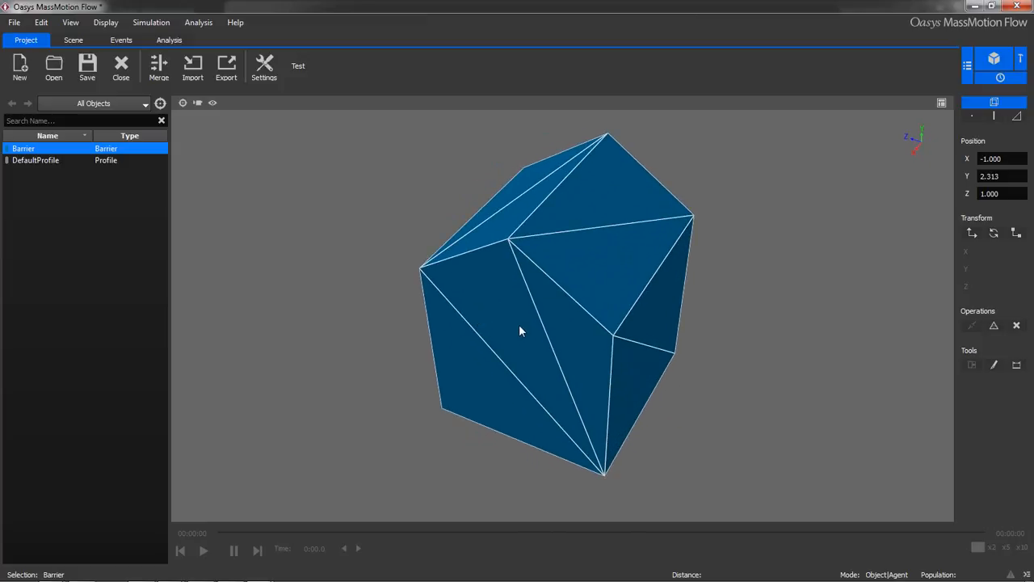
pyautogui.doubleClick(518, 331)
pyautogui.click(417, 113)
pyautogui.doubleClick(649, 379)
pyautogui.write('100')
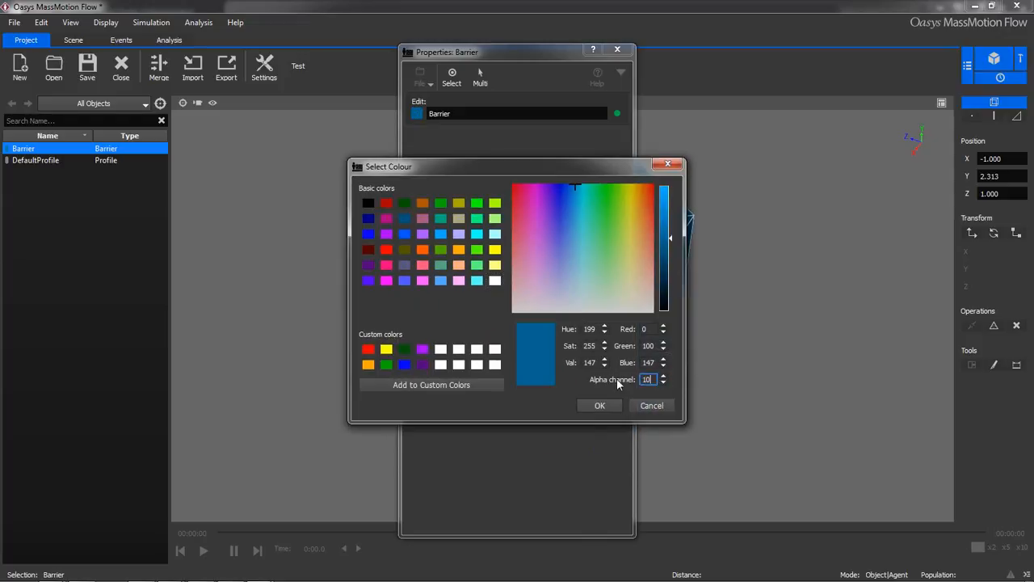
pyautogui.click(602, 406)
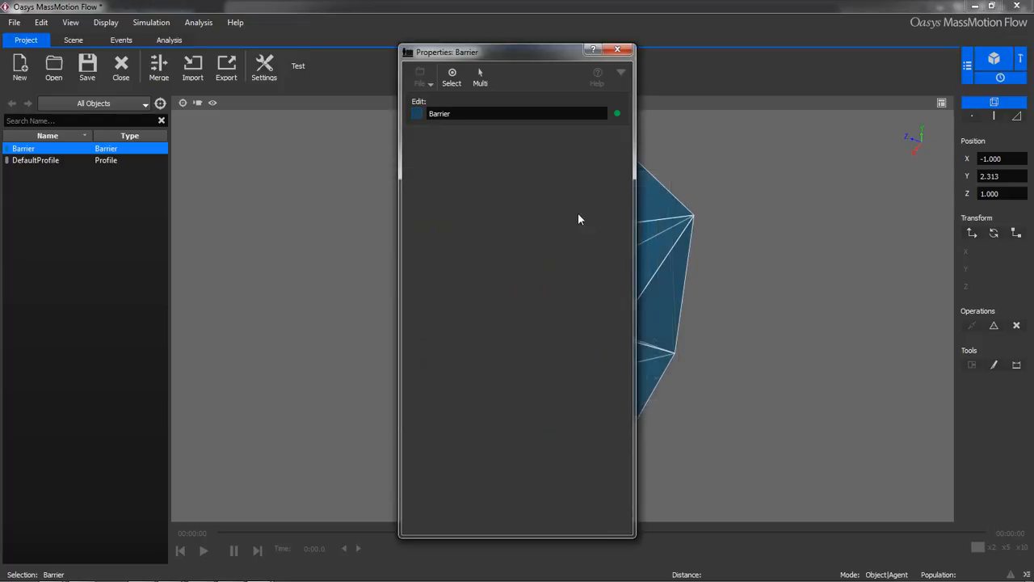
pyautogui.click(618, 50)
# Extract the two inner bottom faces of the barrier as a separate floor object.
pyautogui.scroll(5, 541, 352)
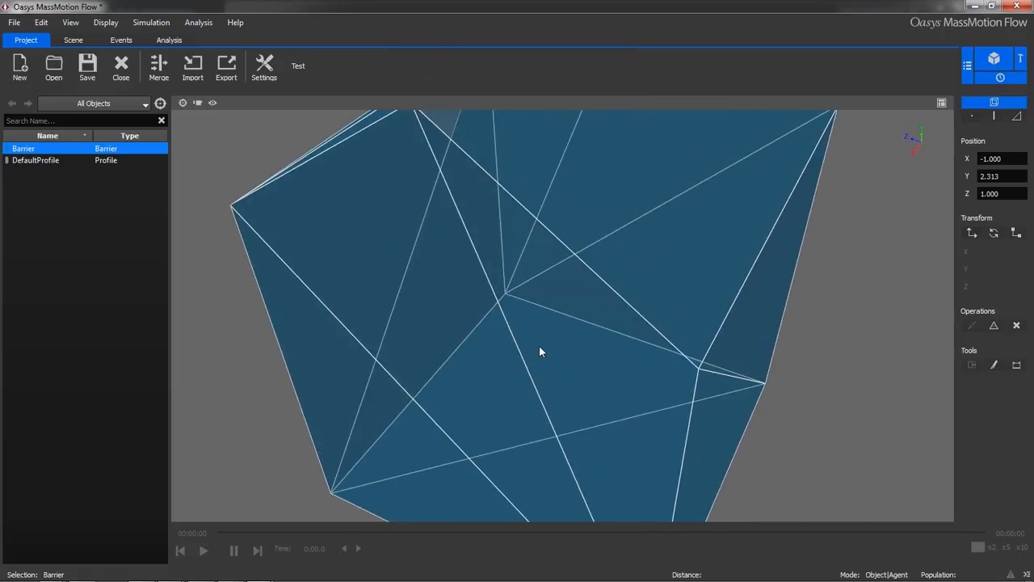
pyautogui.scroll(6, 541, 348)
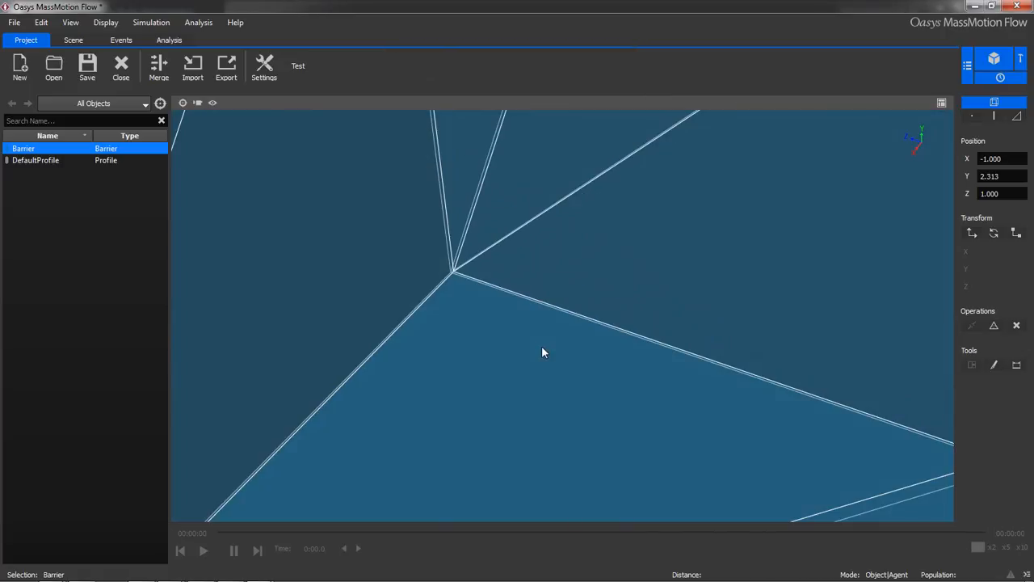
pyautogui.moveTo(542, 353); pyautogui.dragTo(375, 369, button='middle')
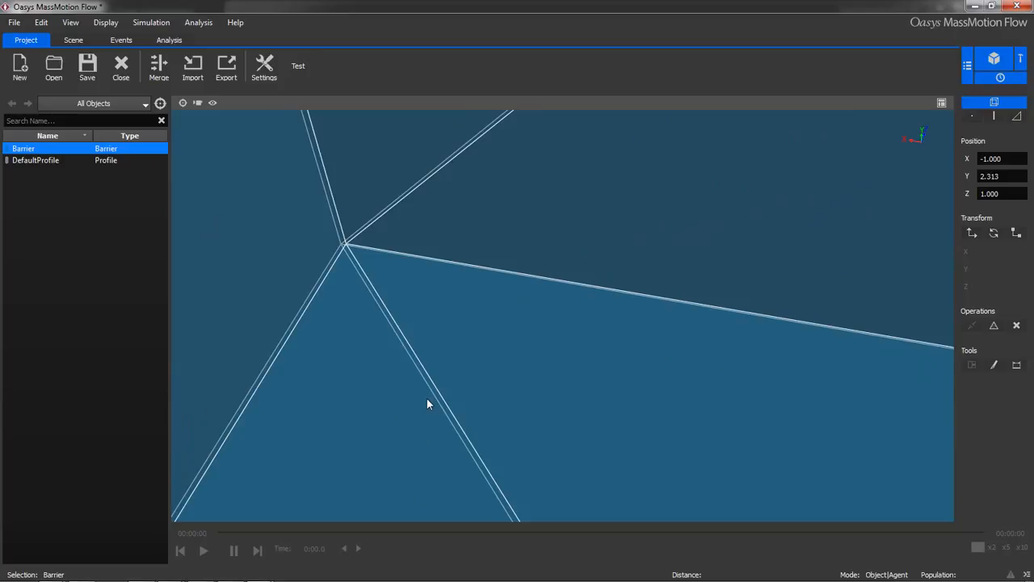
pyautogui.click(1017, 116)
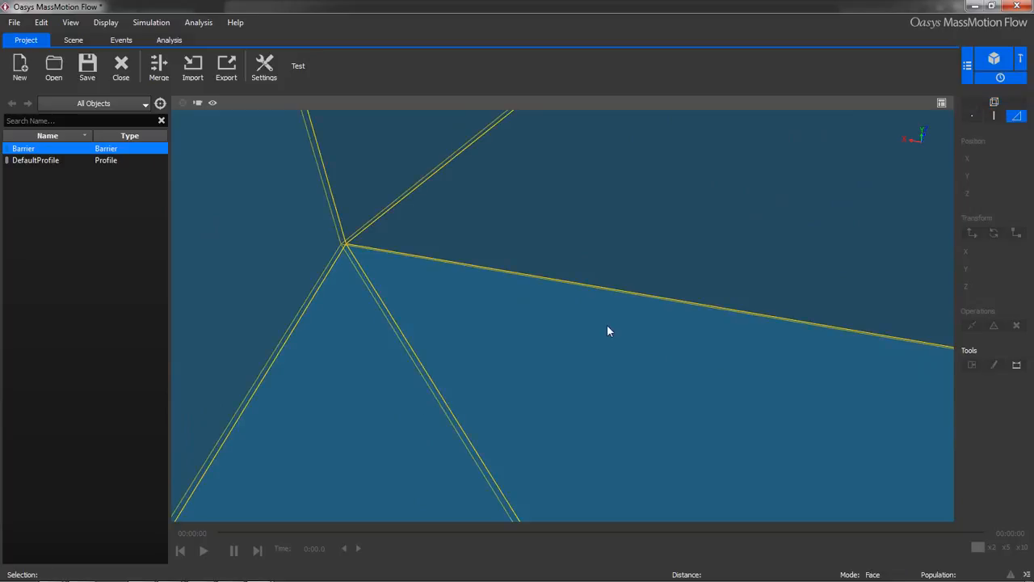
pyautogui.click(399, 401)
pyautogui.keyDown('shift'); pyautogui.click(492, 394); pyautogui.keyUp('shift')
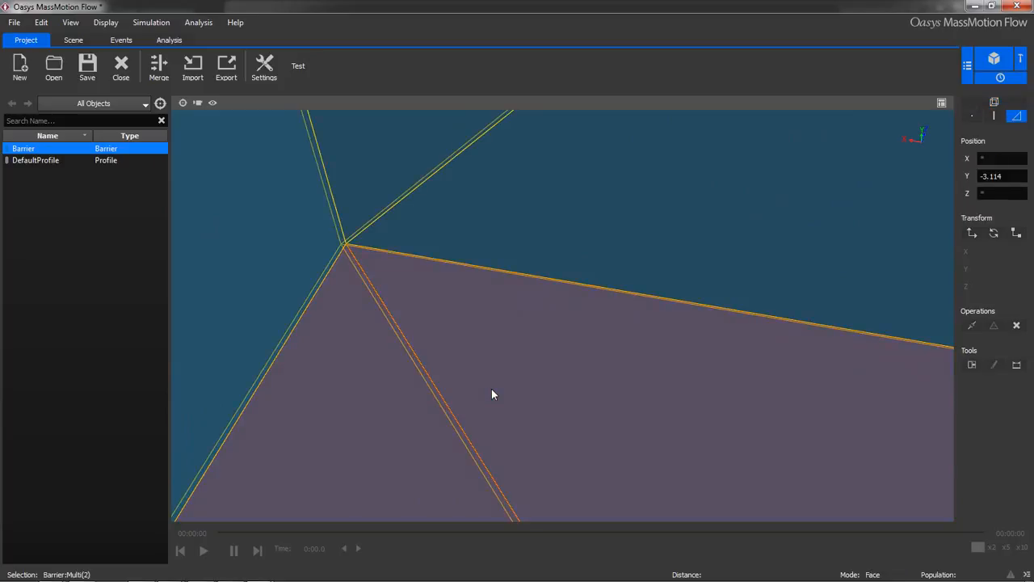
pyautogui.rightClick(492, 393)
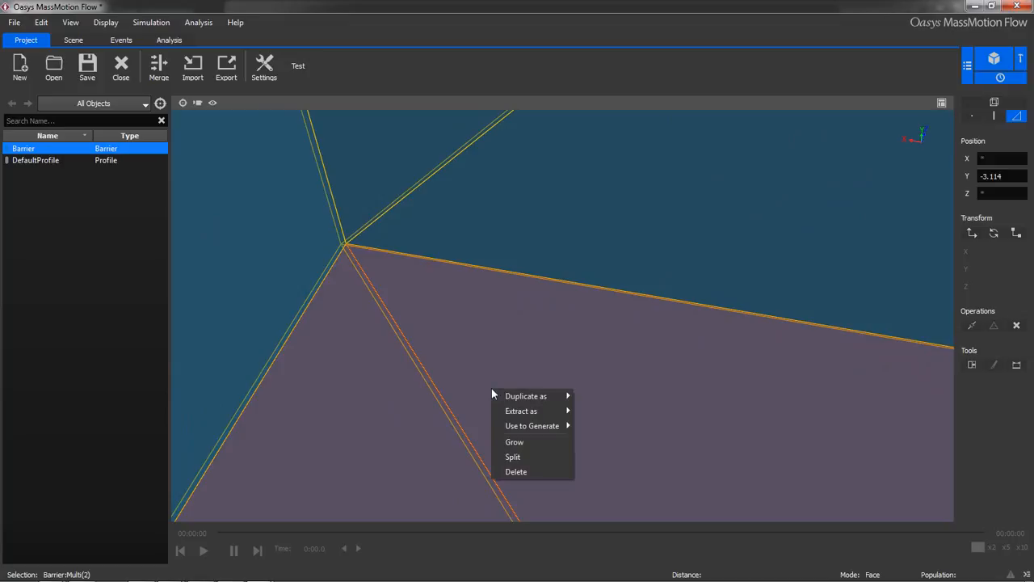
pyautogui.moveTo(522, 412)
pyautogui.click(596, 441)
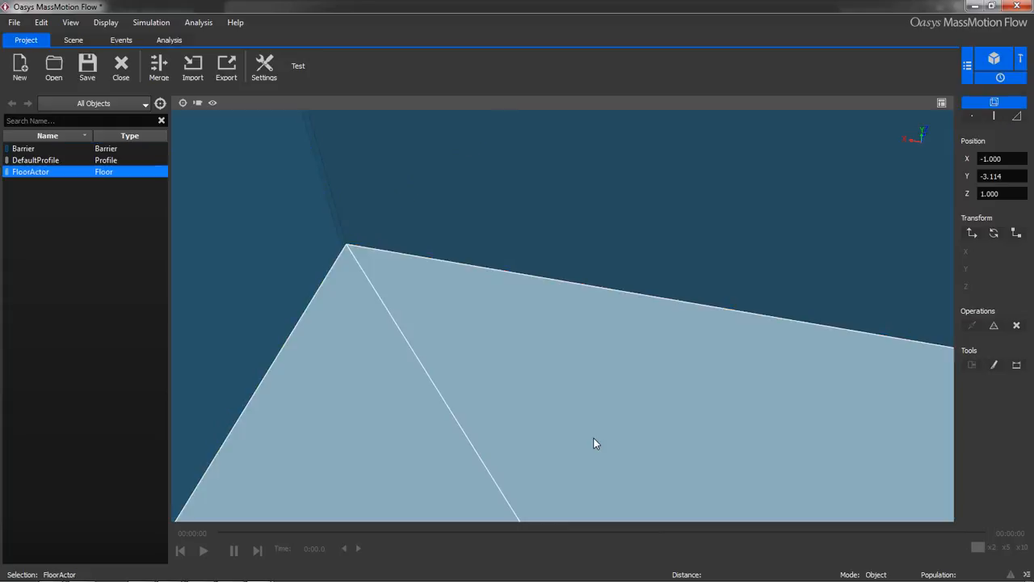
# Hide the barrier, leaving the extracted floor on display.
pyautogui.moveTo(492, 290); pyautogui.dragTo(573, 268, button='middle')
pyautogui.scroll(-5, 594, 257)
pyautogui.scroll(-2, 590, 240)
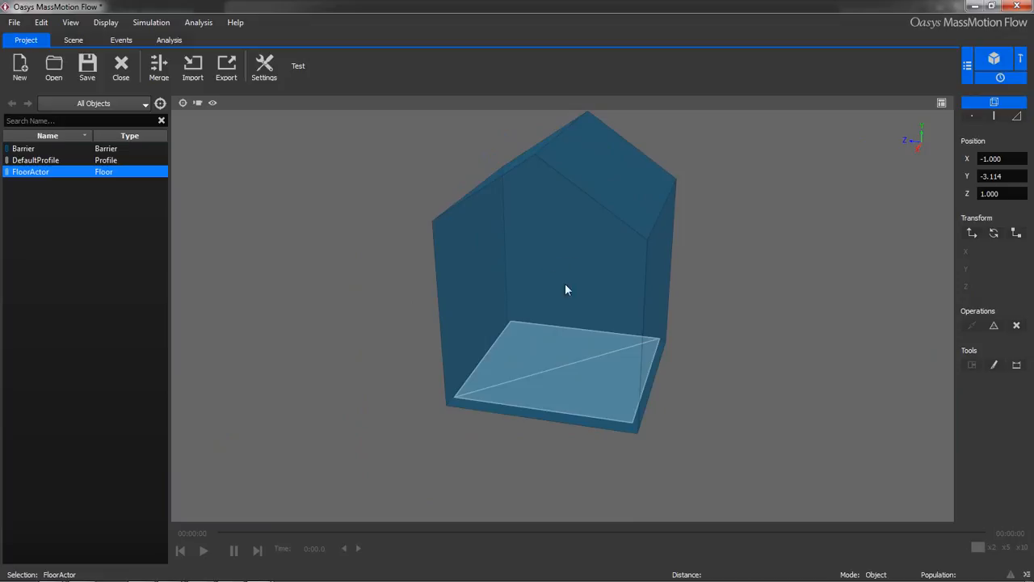
pyautogui.moveTo(595, 288); pyautogui.dragTo(638, 266, button='middle')
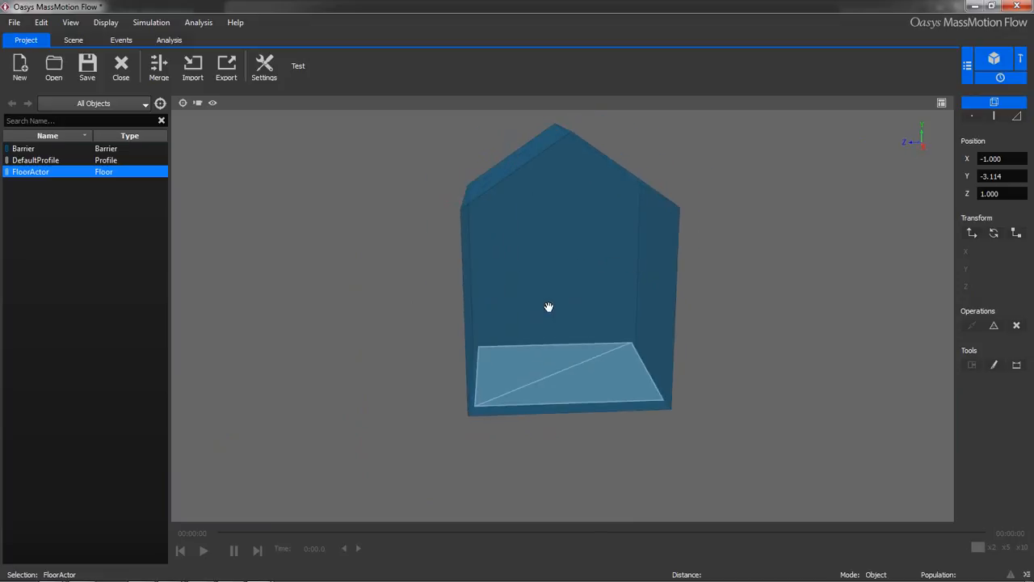
pyautogui.scroll(3, 549, 306)
pyautogui.moveTo(548, 306)
pyautogui.mouseDown(button='middle')
pyautogui.moveTo(571, 303)
pyautogui.moveTo(570, 273)
pyautogui.moveTo(547, 282)
pyautogui.moveTo(549, 319)
pyautogui.mouseUp(button='middle')
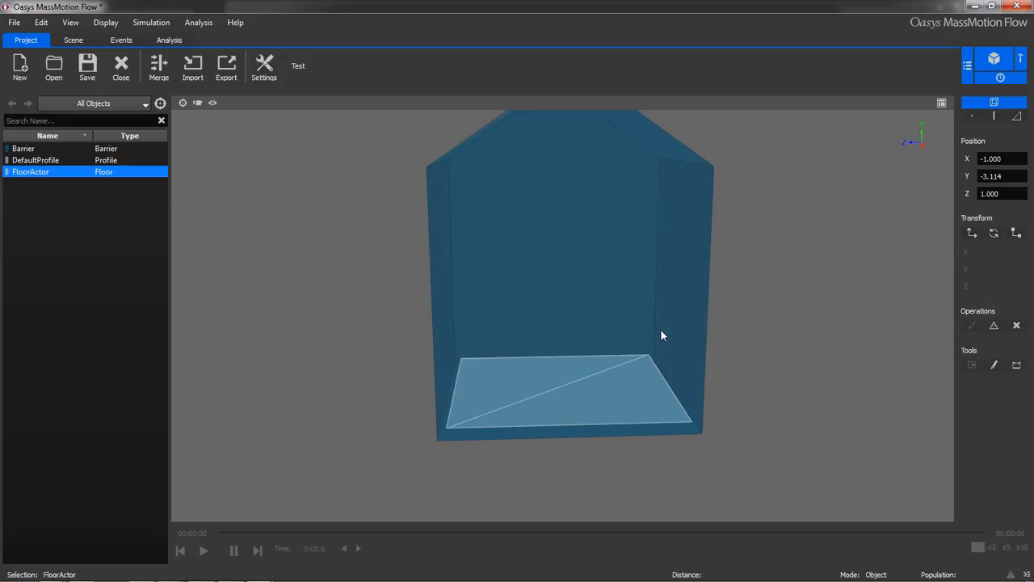
pyautogui.rightClick(574, 385)
pyautogui.click(750, 331)
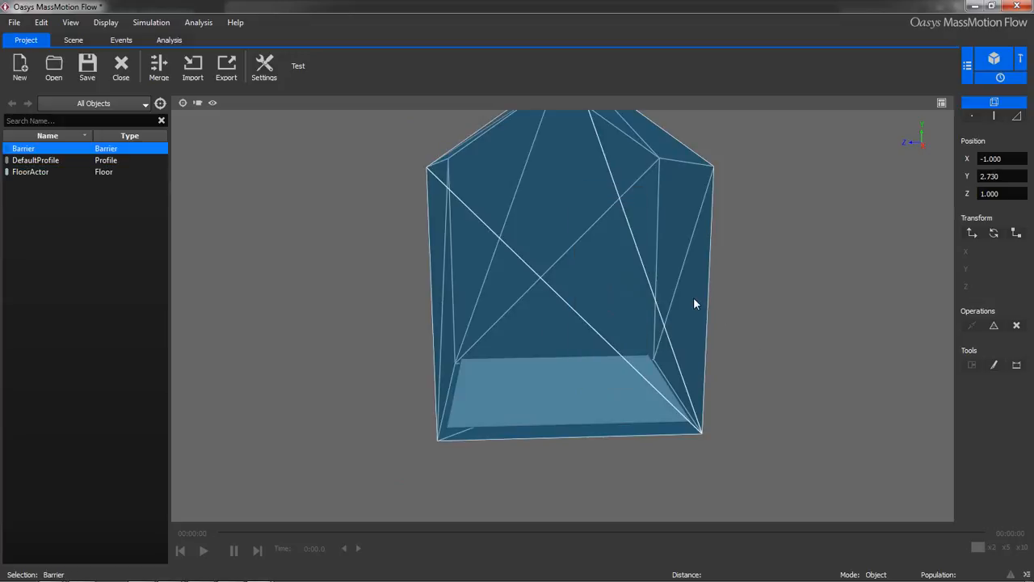
pyautogui.press('h')
# Duplicate the extracted floor and raise the copy vertically by 3.000 along Y.
pyautogui.click(569, 404)
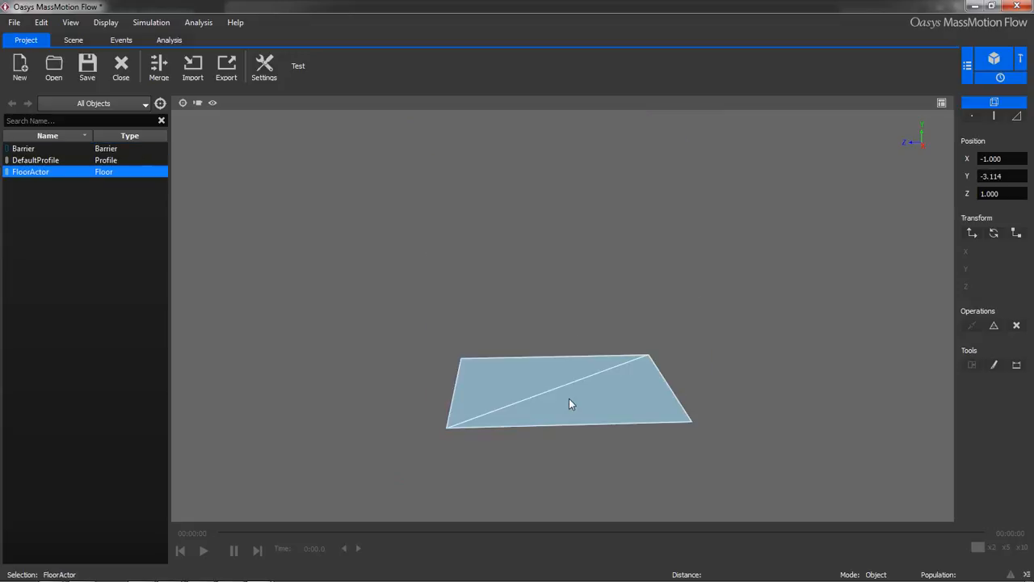
pyautogui.rightClick(569, 398)
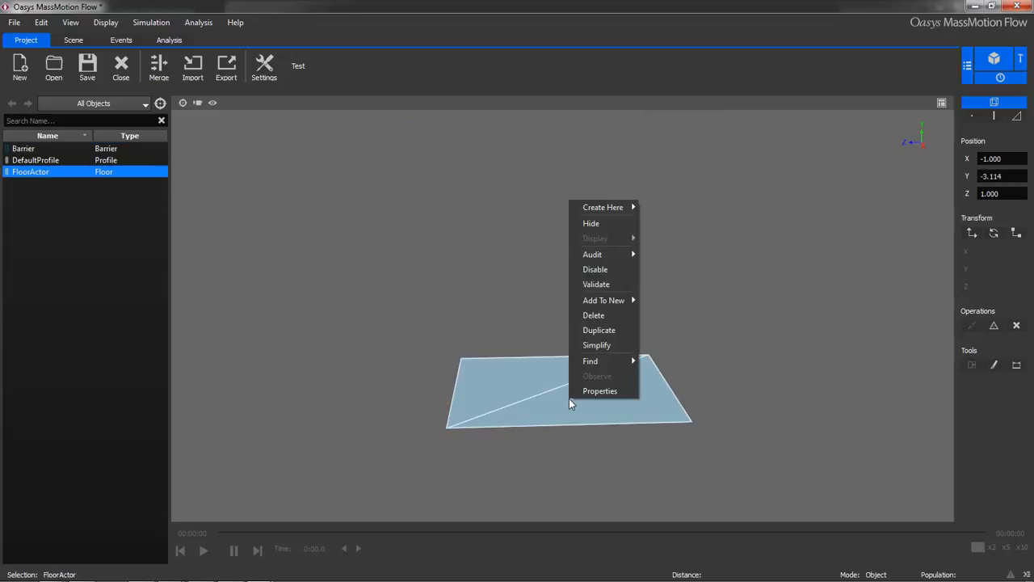
pyautogui.click(599, 331)
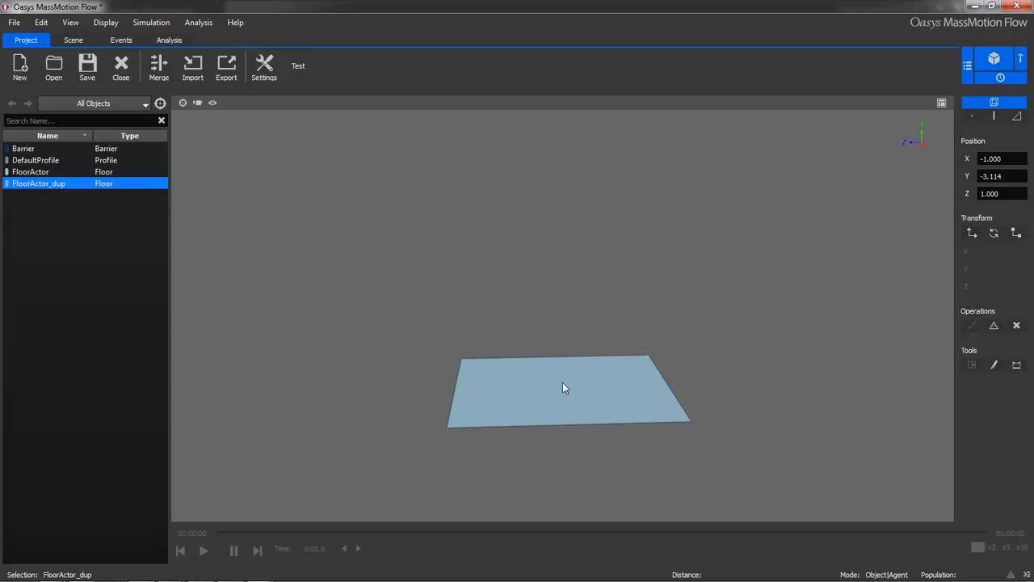
pyautogui.click(970, 233)
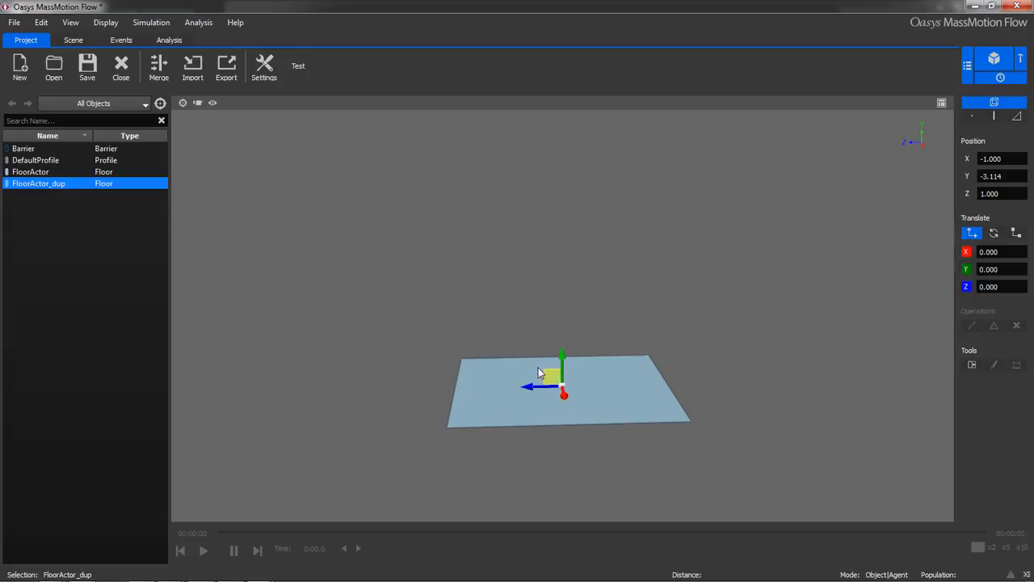
pyautogui.moveTo(563, 357); pyautogui.dragTo(563, 290)
pyautogui.moveTo(527, 323)
pyautogui.mouseDown(button='middle')
pyautogui.moveTo(543, 287)
pyautogui.moveTo(555, 315)
pyautogui.moveTo(603, 322)
pyautogui.moveTo(577, 327)
pyautogui.moveTo(536, 307)
pyautogui.moveTo(515, 313)
pyautogui.mouseUp(button='middle')
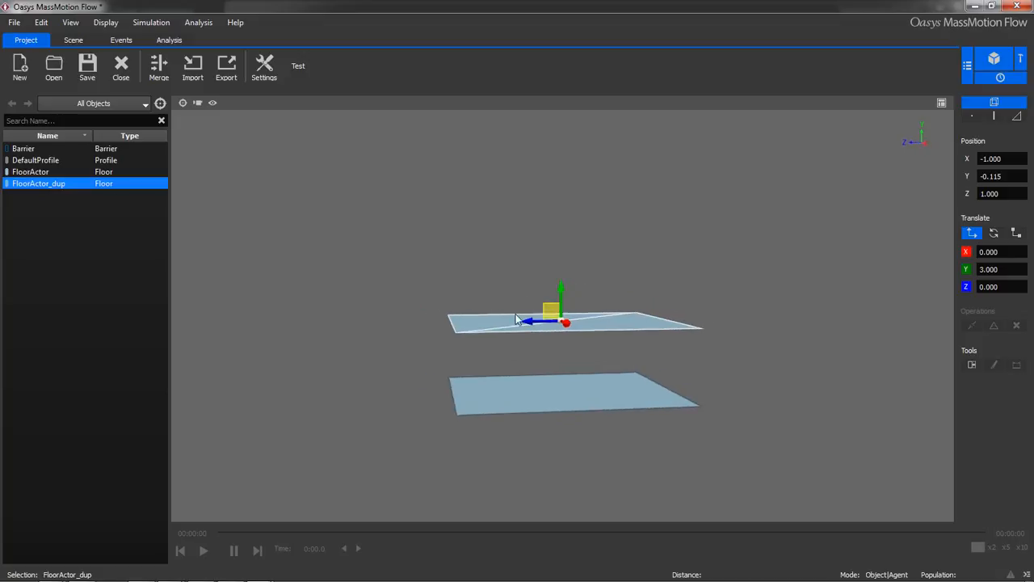
# Show the barrier again and raise the duplicated floor by a further 0.772 or so along Y.
pyautogui.click(24, 153)
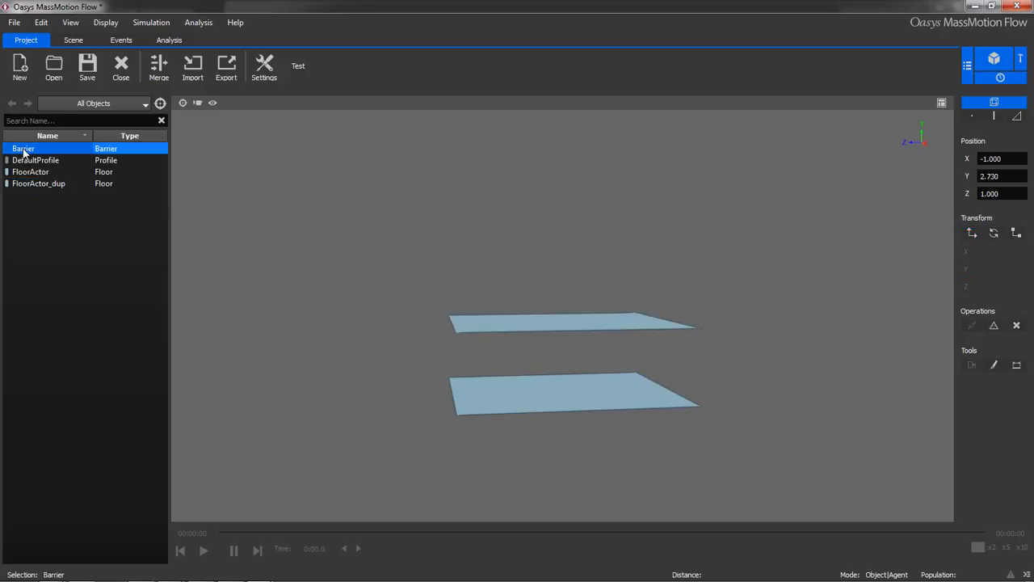
pyautogui.press('h')
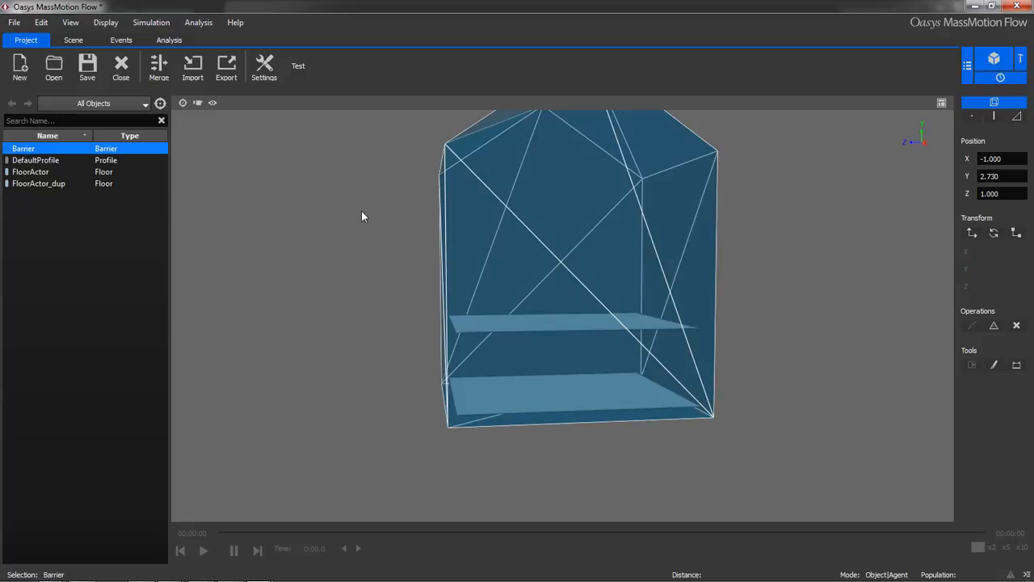
pyautogui.click(39, 184)
pyautogui.moveTo(561, 297); pyautogui.dragTo(556, 274)
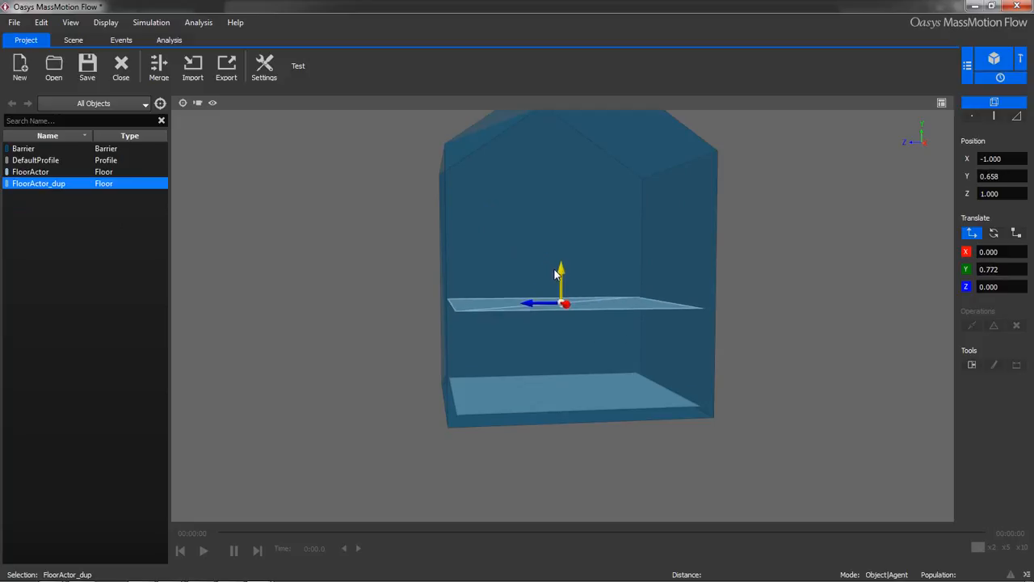
# Select all eave and ridge vertices of the barrier's outer and inner shells and lower them about 2.14 along Y.
pyautogui.scroll(-4, 558, 276)
pyautogui.moveTo(568, 283); pyautogui.dragTo(541, 268, button='middle')
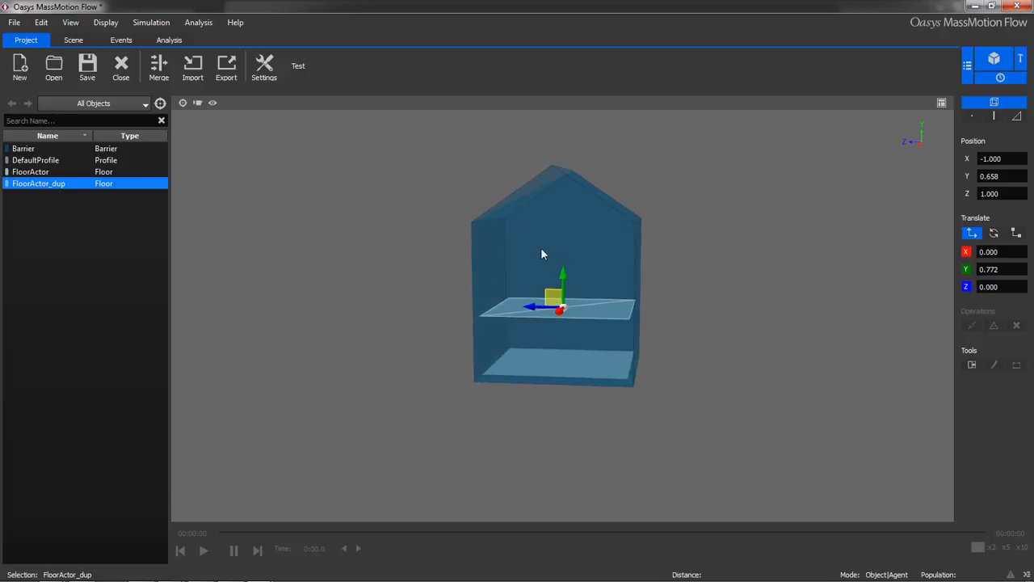
pyautogui.click(542, 250)
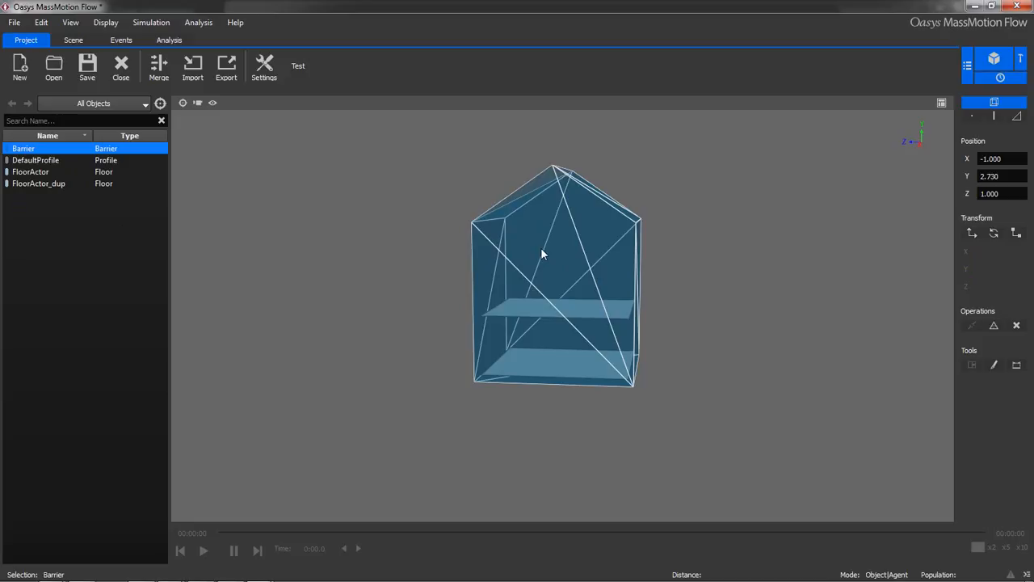
pyautogui.click(974, 116)
pyautogui.moveTo(395, 139); pyautogui.dragTo(709, 264)
pyautogui.scroll(3, 554, 263)
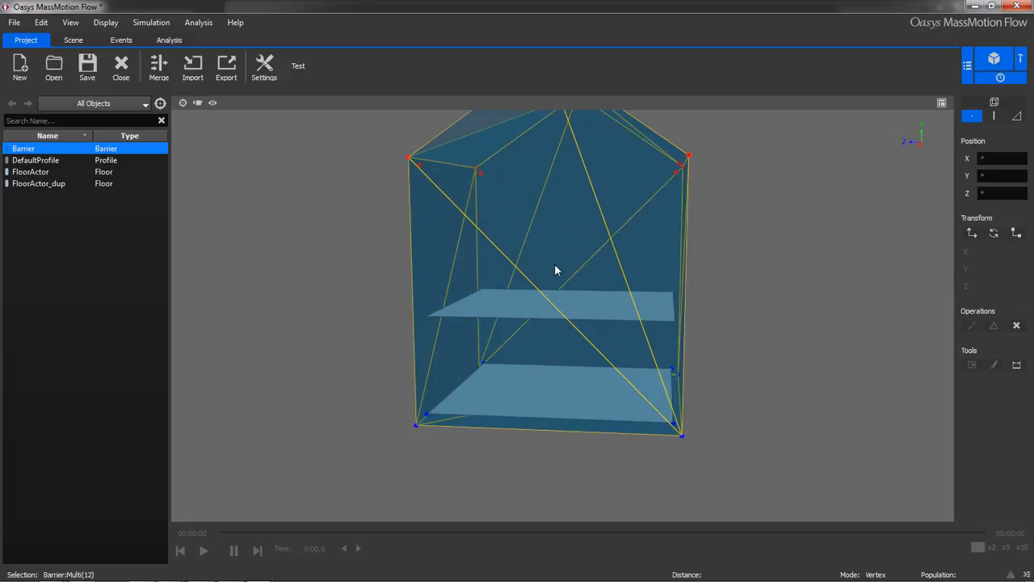
pyautogui.moveTo(535, 266); pyautogui.dragTo(568, 320, button='right')
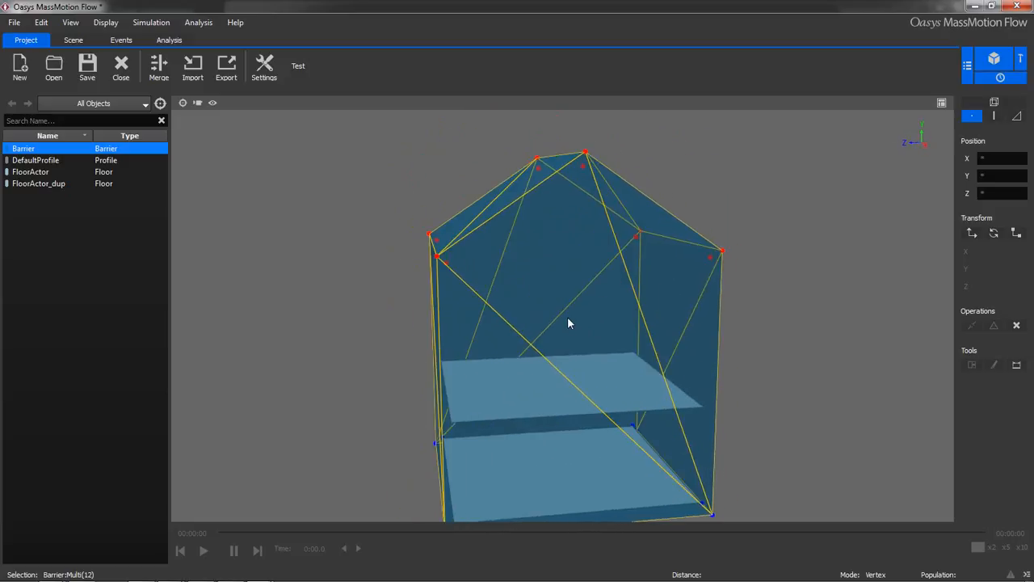
pyautogui.press('t')
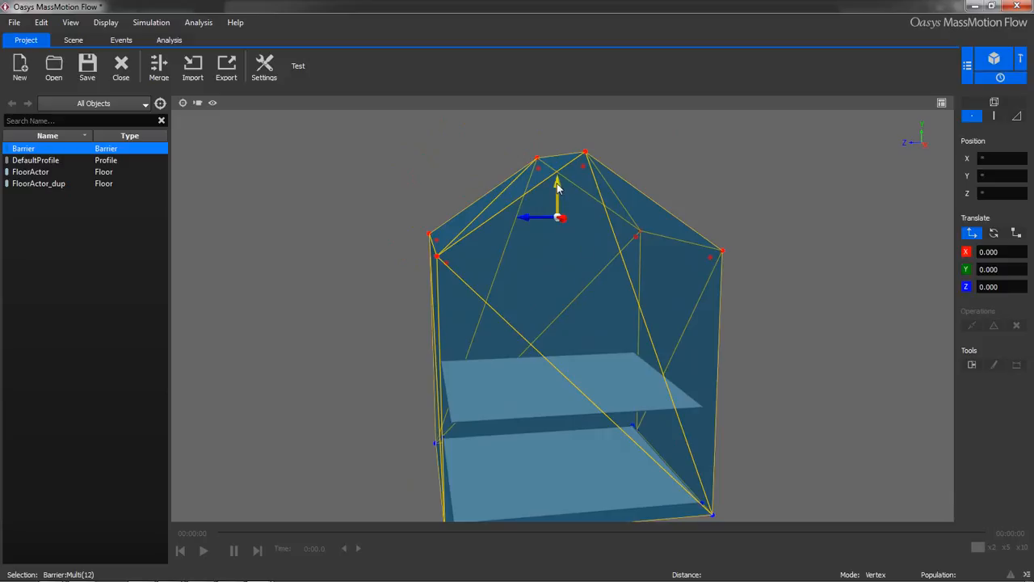
pyautogui.moveTo(557, 187); pyautogui.dragTo(556, 241)
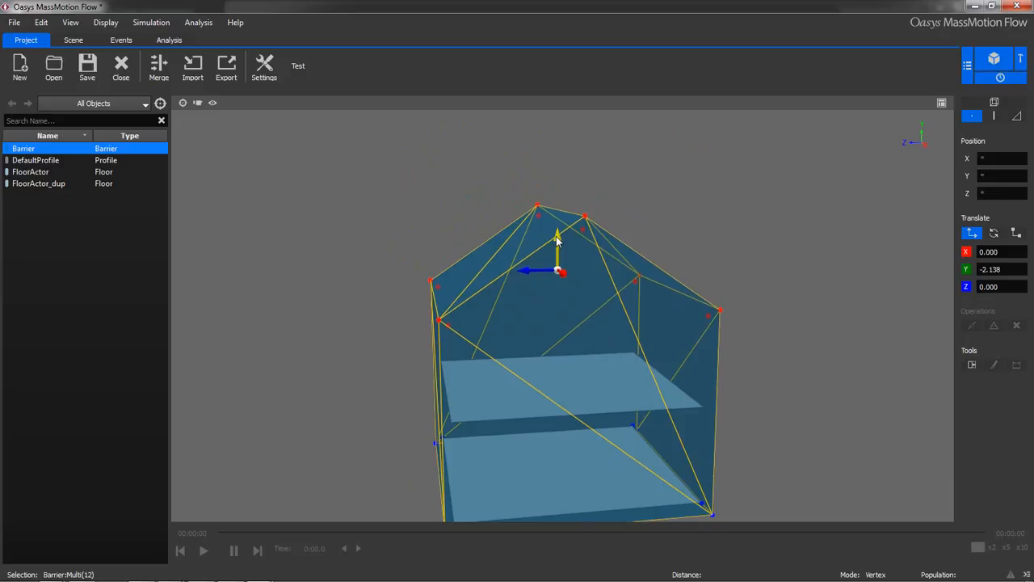
pyautogui.press('space')
# Hide the barrier and create a stair on the lower floor.
pyautogui.moveTo(593, 356); pyautogui.dragTo(570, 308, button='right')
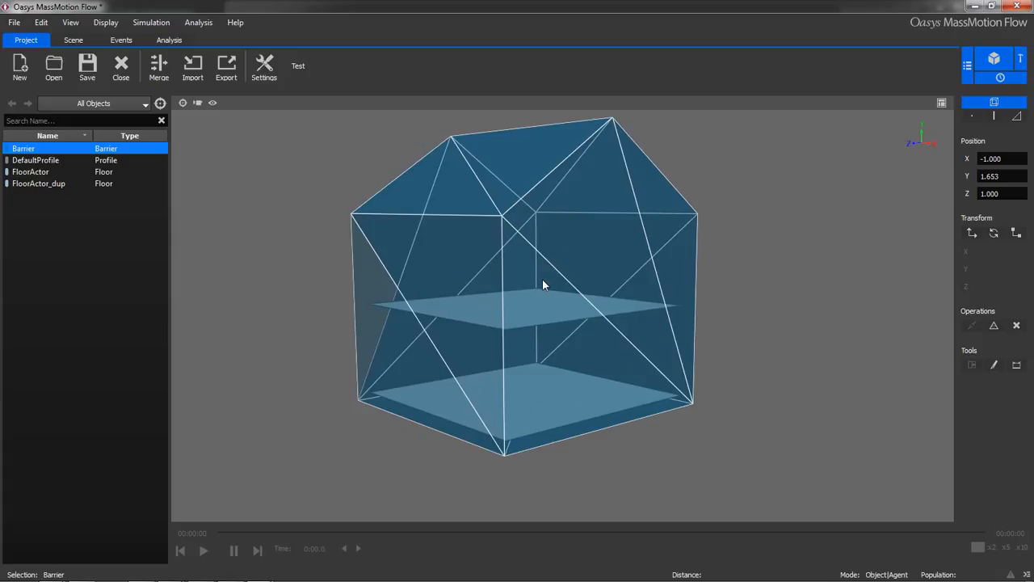
pyautogui.press('h')
pyautogui.moveTo(506, 333); pyautogui.dragTo(579, 379, button='right')
pyautogui.click(558, 416)
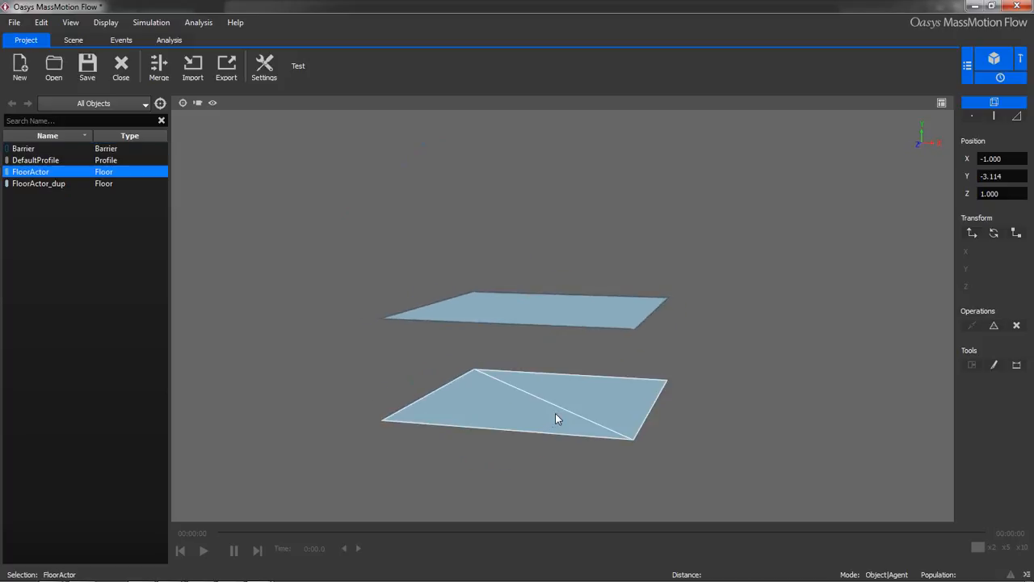
pyautogui.rightClick(552, 417)
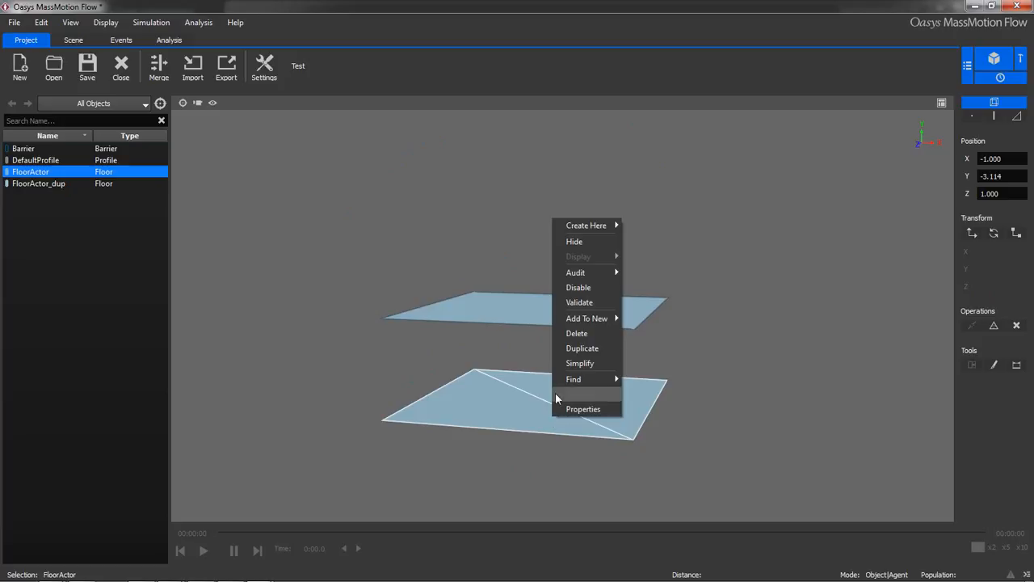
pyautogui.moveTo(592, 227)
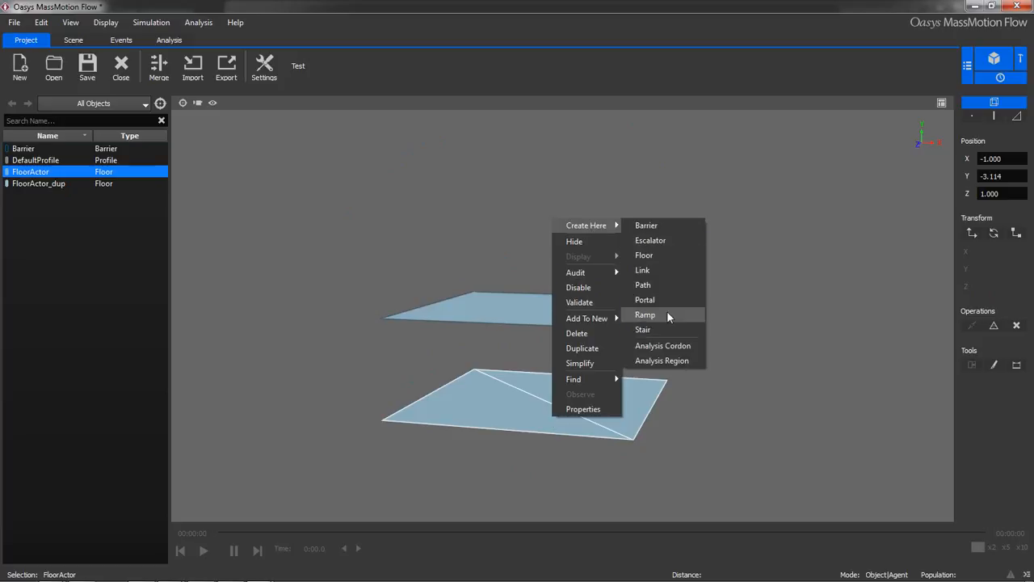
pyautogui.click(662, 327)
pyautogui.moveTo(586, 435); pyautogui.dragTo(574, 457, button='middle')
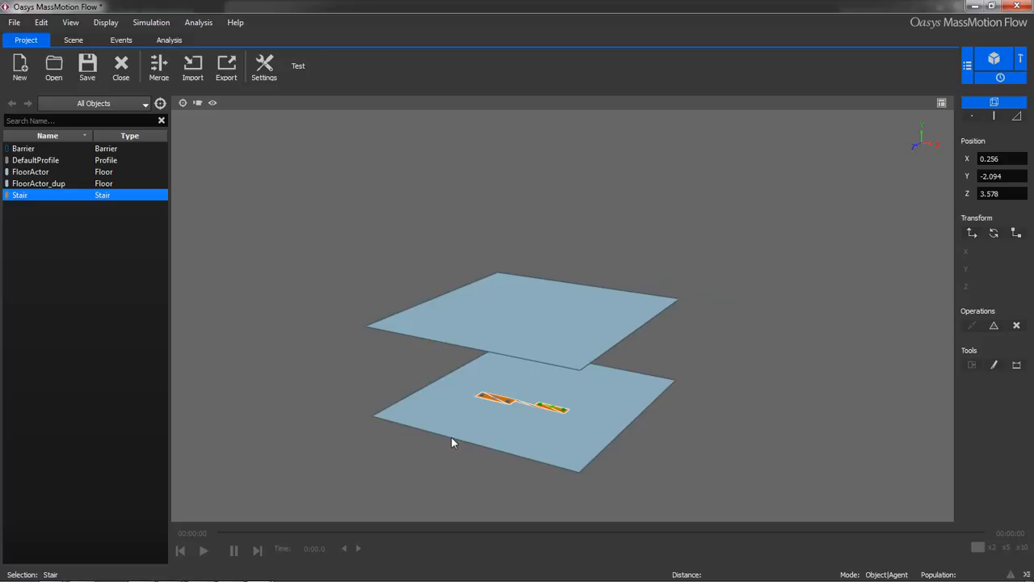
# Rotate the stair -90 degrees about Y and move it about -2.140 along X and 1.293 along Z.
pyautogui.click(997, 233)
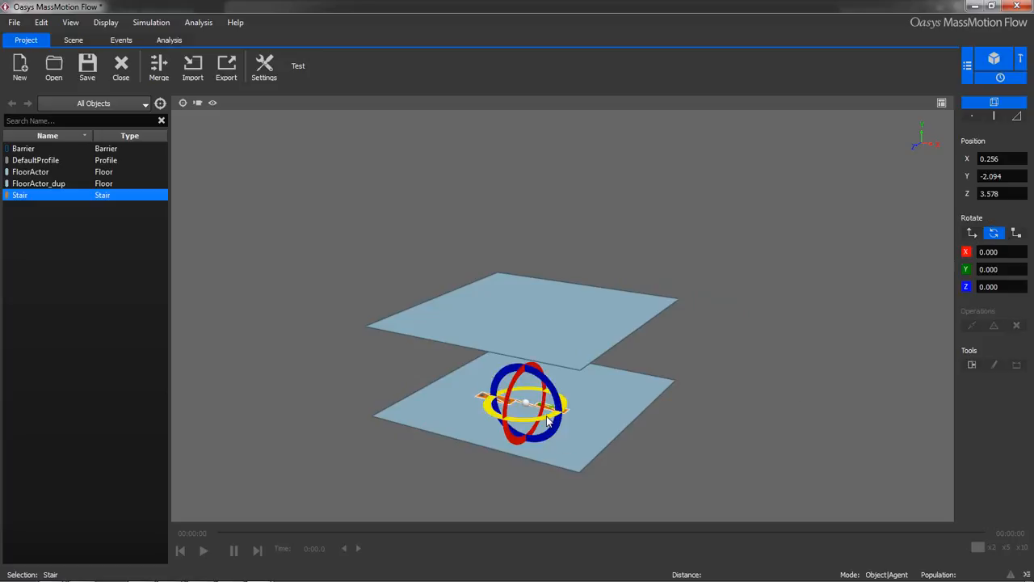
pyautogui.moveTo(541, 422); pyautogui.dragTo(483, 420)
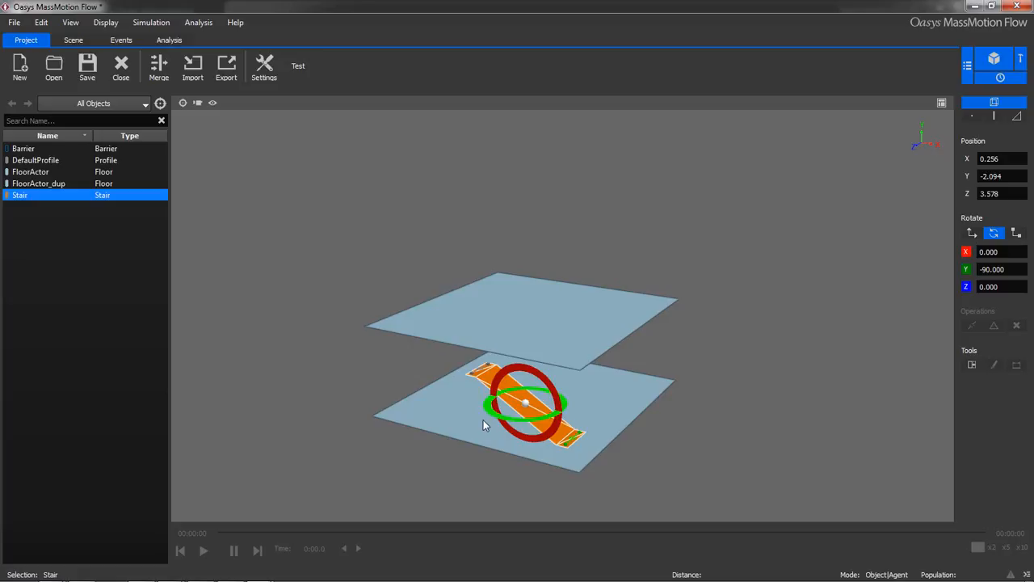
pyautogui.press('w')
pyautogui.moveTo(514, 419)
pyautogui.mouseDown()
pyautogui.moveTo(494, 435)
pyautogui.moveTo(518, 422)
pyautogui.moveTo(508, 418)
pyautogui.mouseUp()
pyautogui.moveTo(498, 415); pyautogui.dragTo(596, 394, button='middle')
pyautogui.moveTo(601, 396); pyautogui.dragTo(582, 387)
pyautogui.moveTo(586, 355); pyautogui.dragTo(684, 379, button='middle')
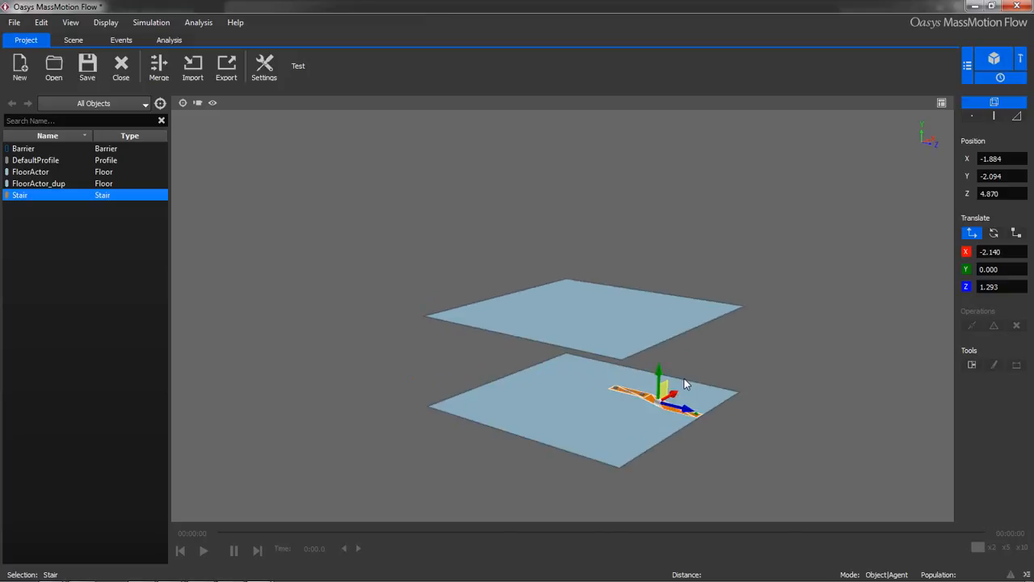
# Extrude the outer edge of the stair's upper landing outward along X to about X -5.260.
pyautogui.moveTo(593, 392); pyautogui.dragTo(564, 345, button='middle')
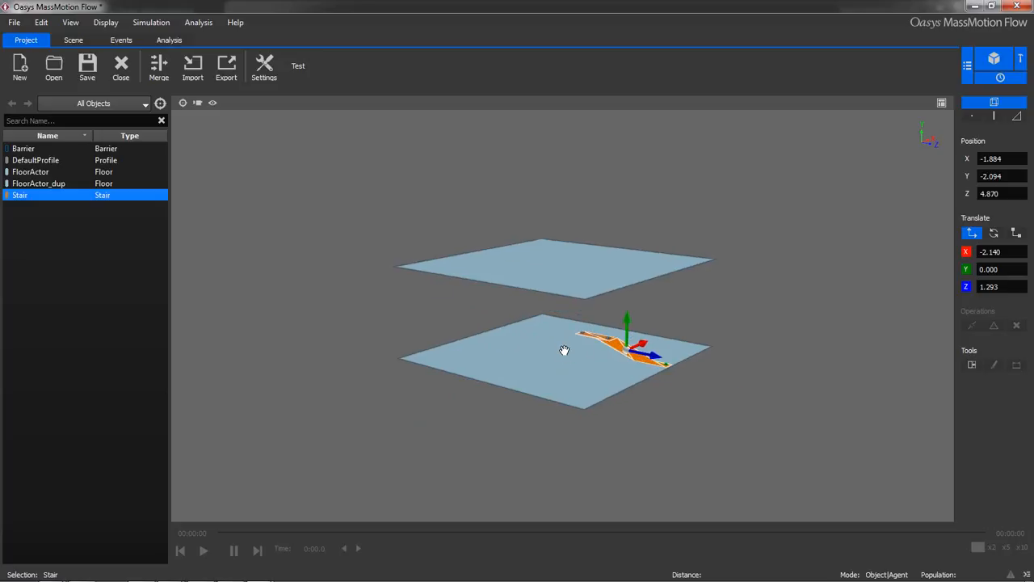
pyautogui.scroll(10, 583, 331)
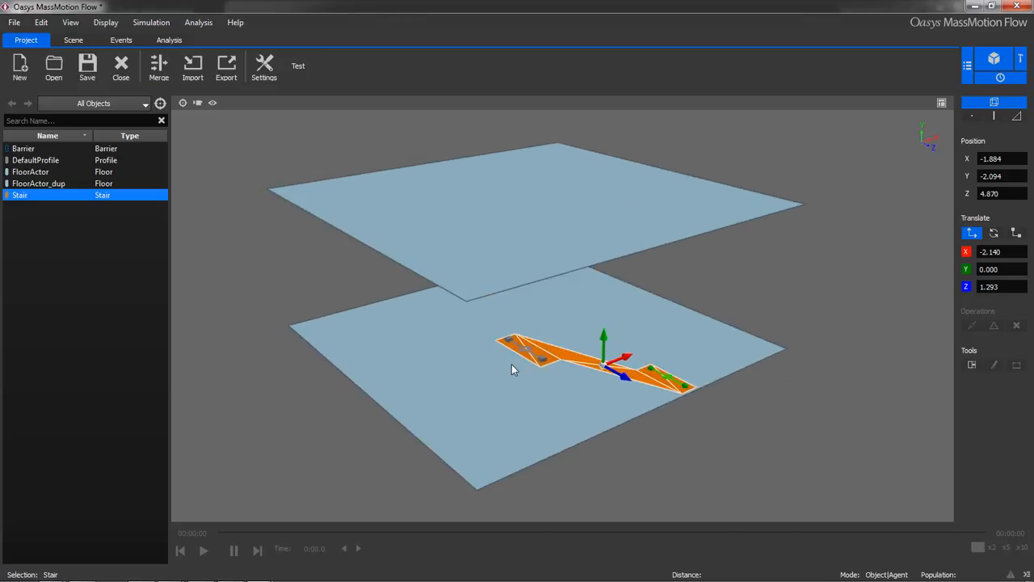
pyautogui.moveTo(439, 371); pyautogui.dragTo(458, 349, button='middle')
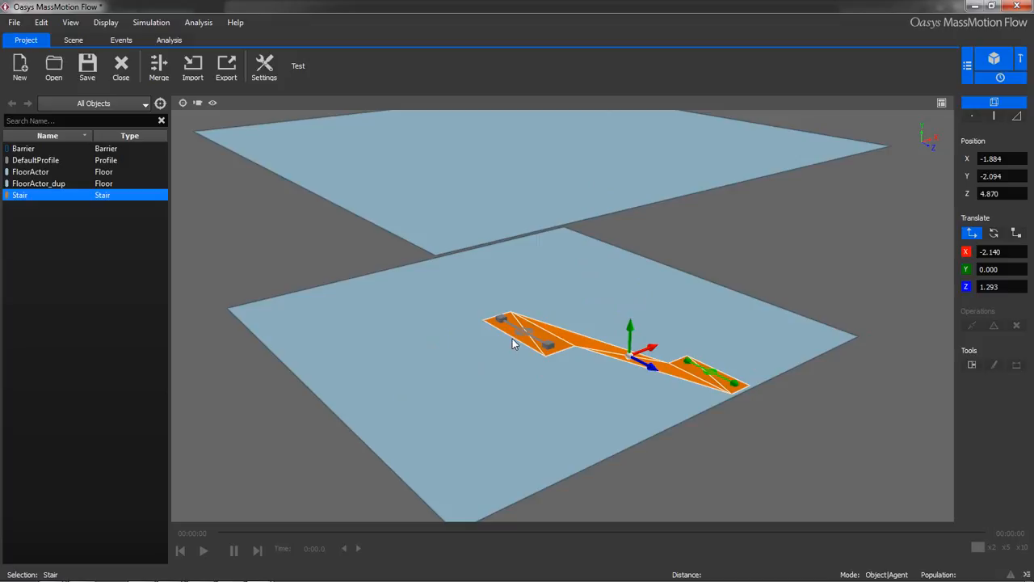
pyautogui.press('Escape')
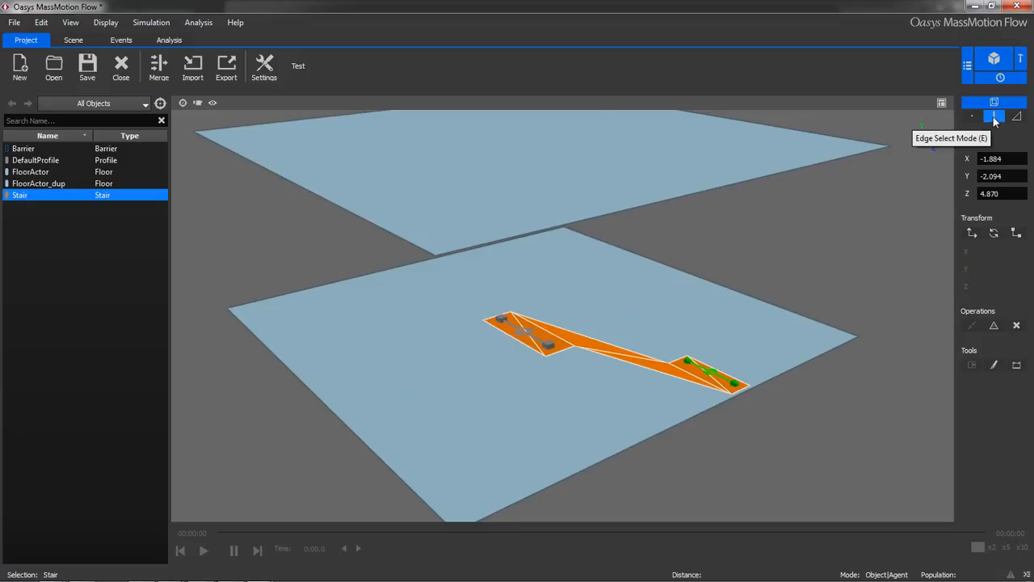
pyautogui.press('e')
pyautogui.click(520, 348)
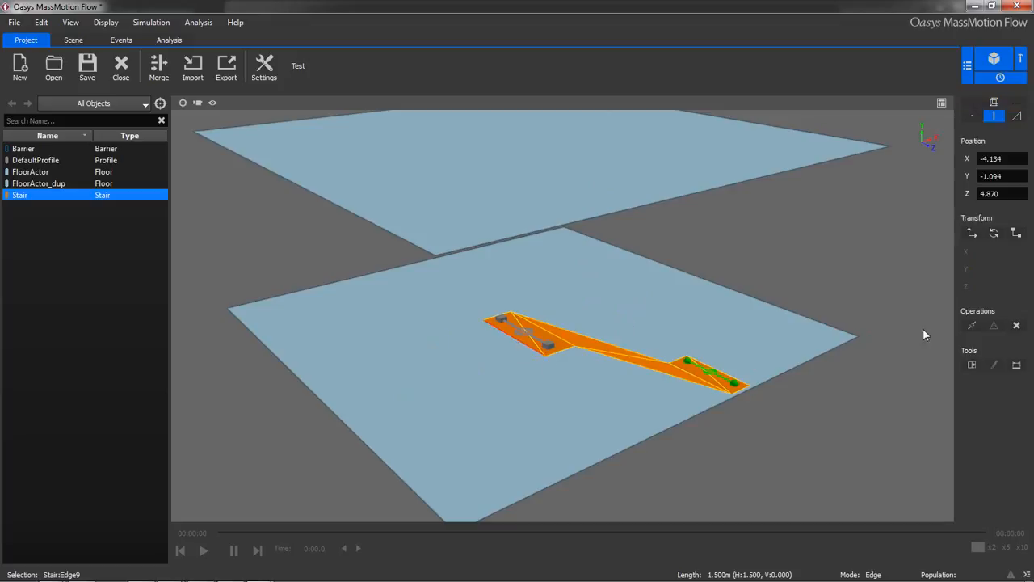
pyautogui.click(973, 367)
pyautogui.moveTo(546, 346); pyautogui.dragTo(472, 354)
# Split the view into several viewports and move the landing's extended outer edge a further -0.353 or so along X.
pyautogui.click(941, 103)
pyautogui.scroll(2, 774, 252)
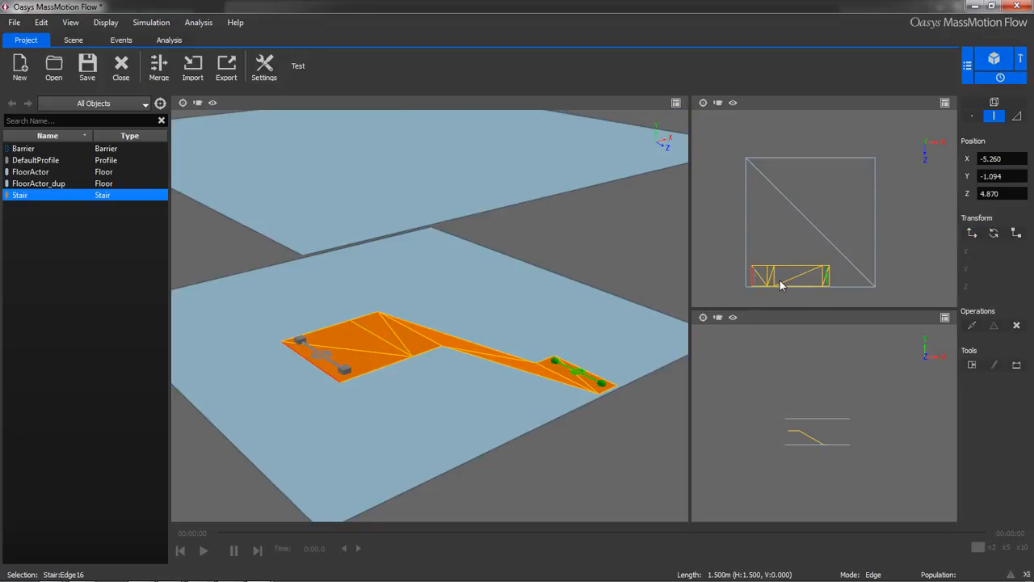
pyautogui.scroll(4, 759, 239)
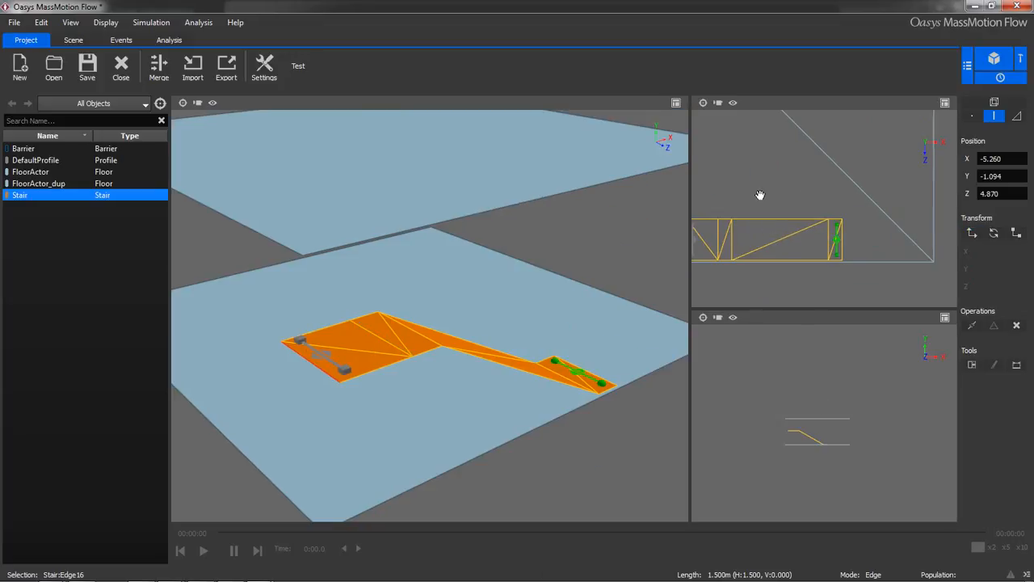
pyautogui.scroll(1, 803, 198)
pyautogui.moveTo(773, 218); pyautogui.dragTo(794, 219, button='middle')
pyautogui.press('w')
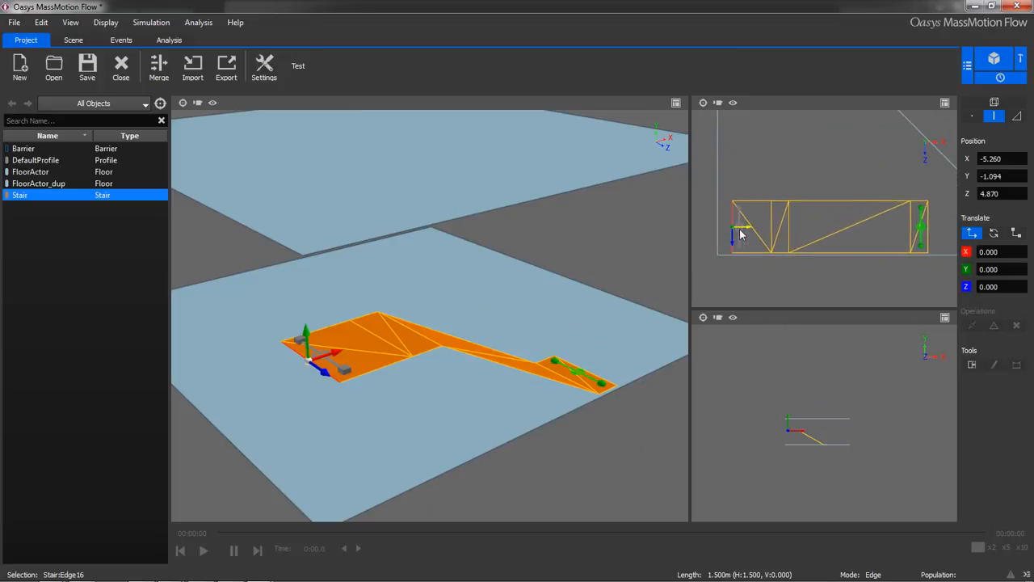
pyautogui.moveTo(743, 231); pyautogui.dragTo(734, 235)
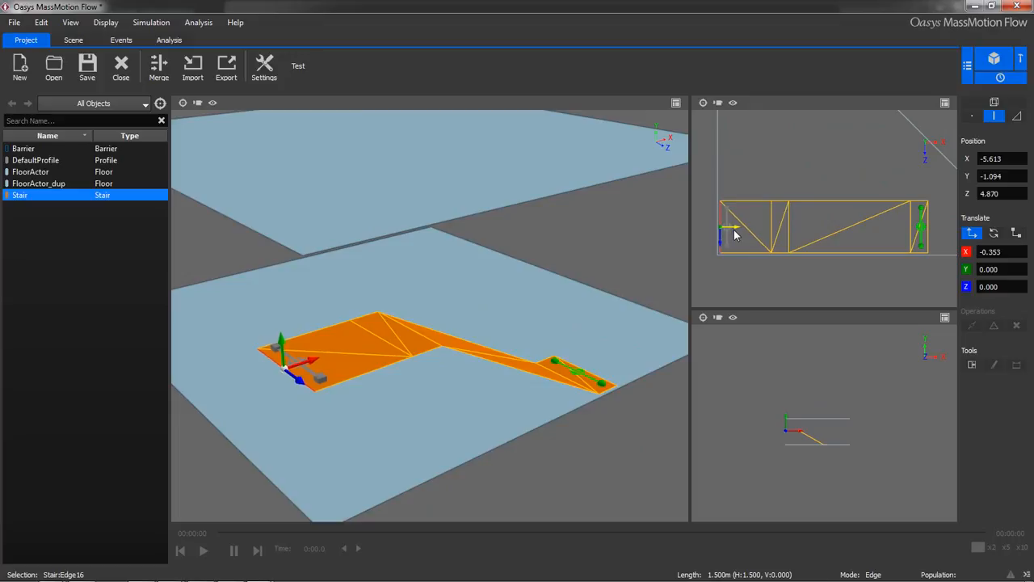
pyautogui.press('Escape')
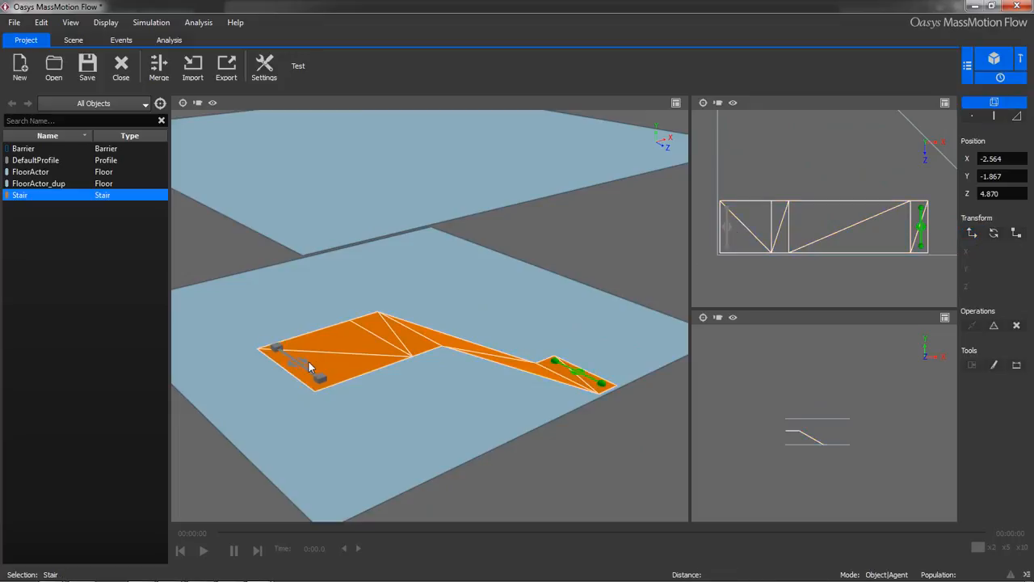
# Generate a floor from the two faces of the stair's extended upper landing.
pyautogui.press('3')
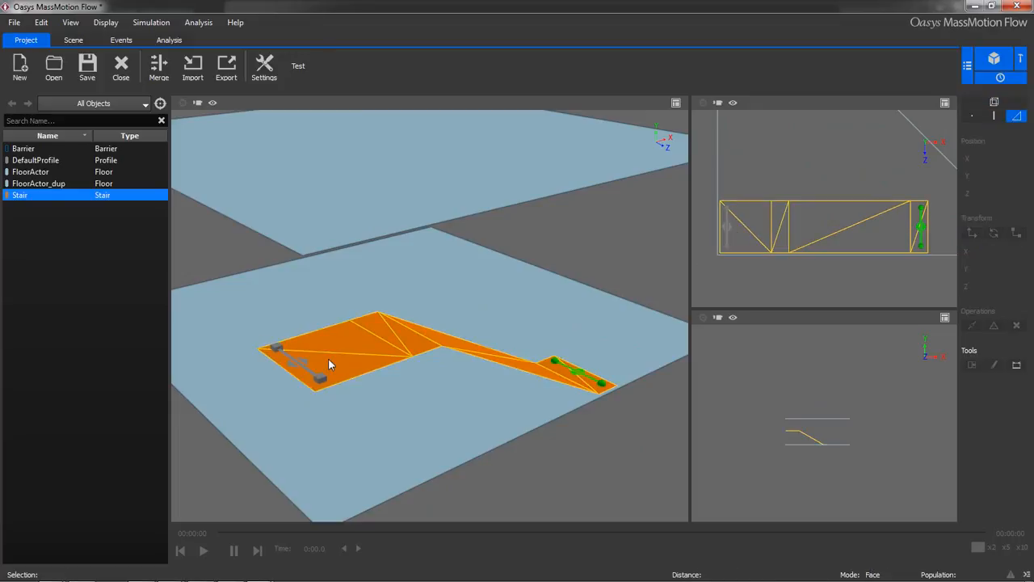
pyautogui.click(331, 362)
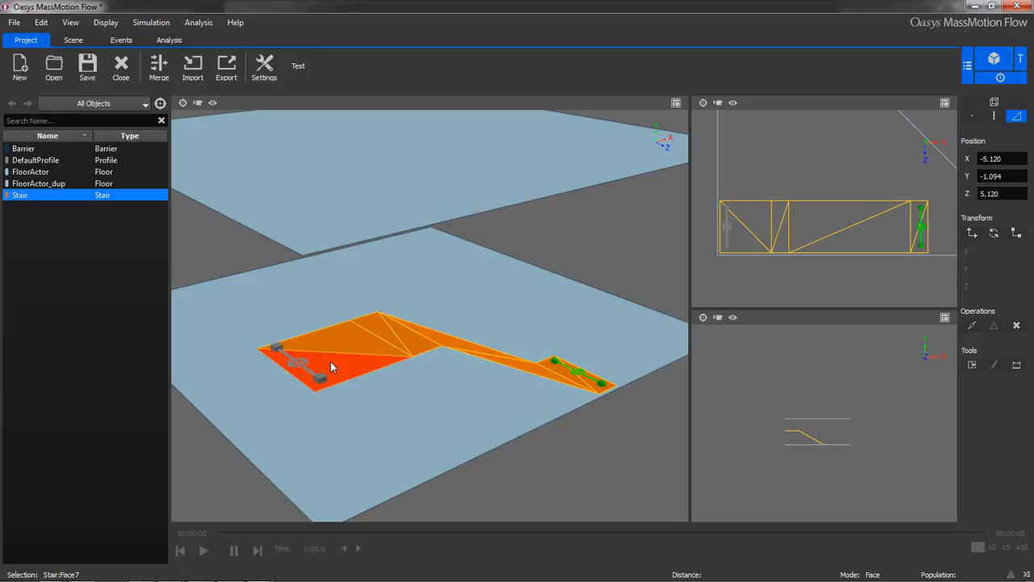
pyautogui.keyDown('shift'); pyautogui.click(339, 340); pyautogui.keyUp('shift')
pyautogui.rightClick(338, 340)
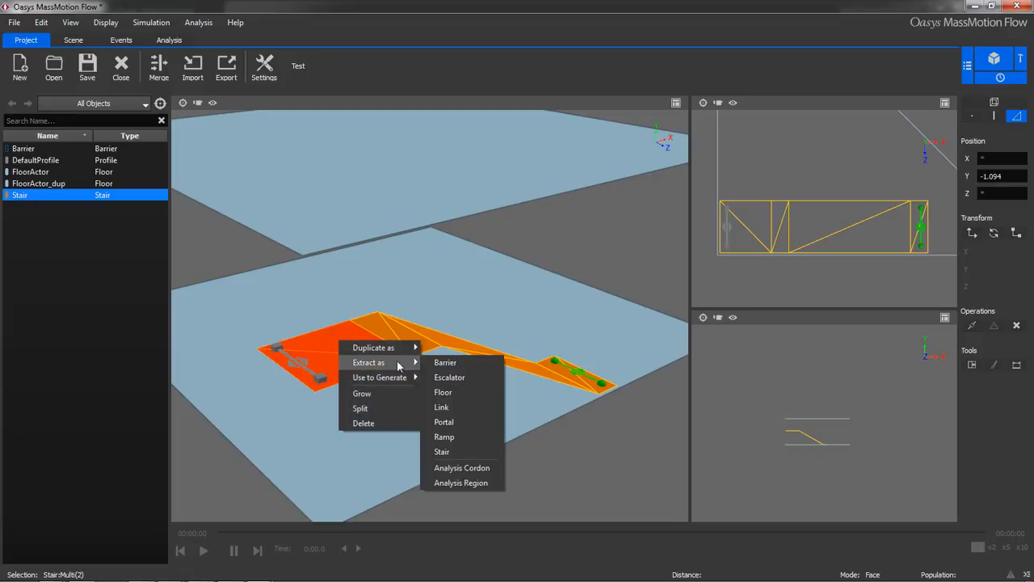
pyautogui.moveTo(380, 377)
pyautogui.click(440, 408)
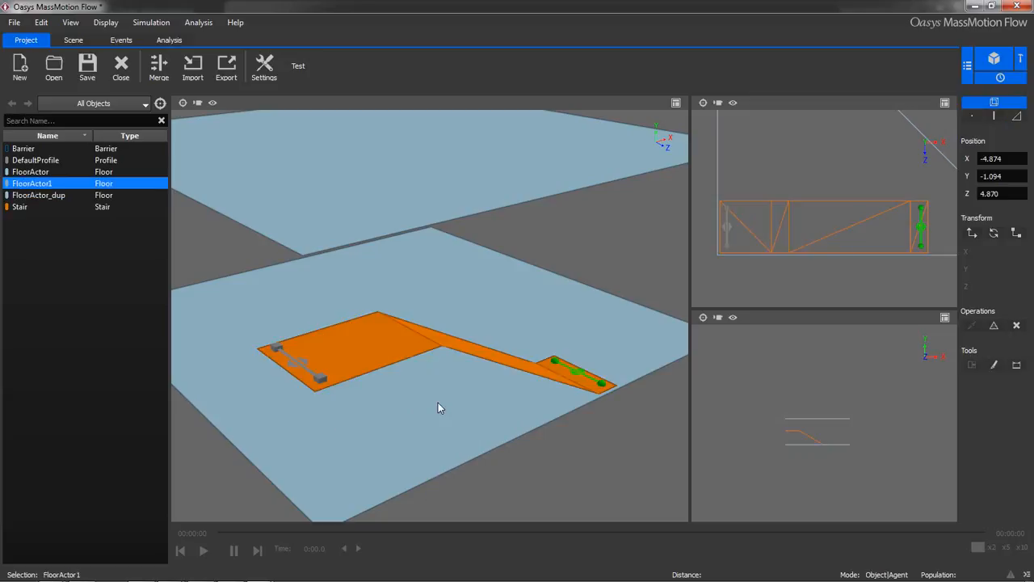
# Shift the generated landing floor about 0.006 along X.
pyautogui.moveTo(401, 373)
pyautogui.mouseDown(button='middle')
pyautogui.moveTo(399, 266)
pyautogui.moveTo(394, 374)
pyautogui.mouseUp(button='middle')
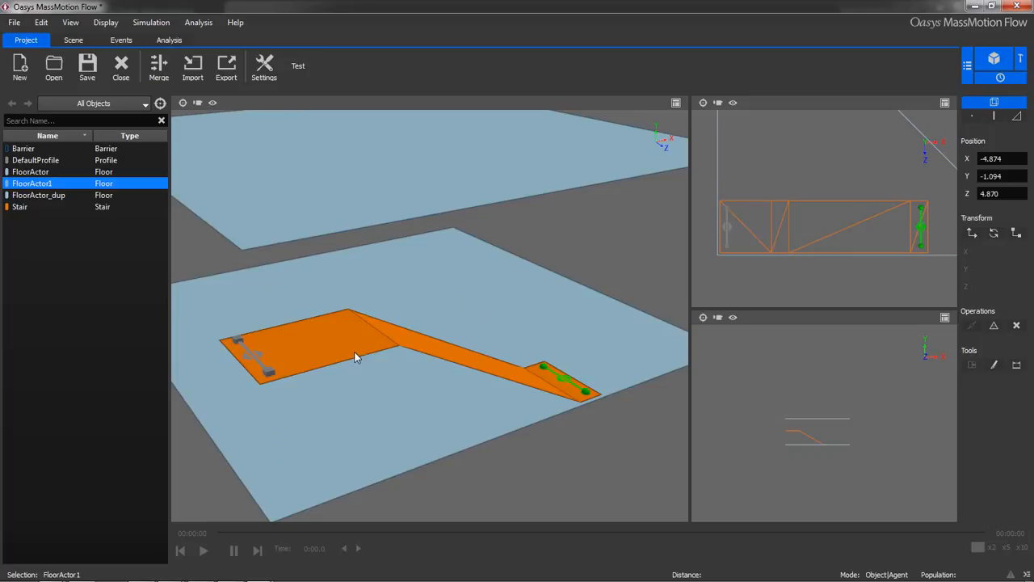
pyautogui.press('v')
pyautogui.moveTo(322, 341)
pyautogui.mouseDown()
pyautogui.moveTo(369, 332)
pyautogui.moveTo(326, 346)
pyautogui.mouseUp()
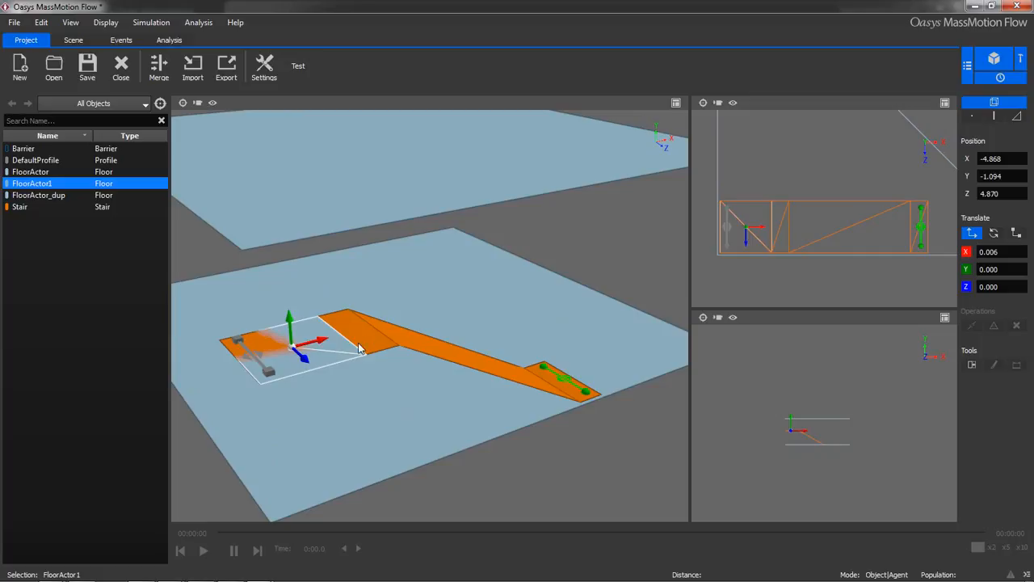
# Move the two outer end vertices of the stair's upper landing about 0.532 along X.
pyautogui.click(360, 345)
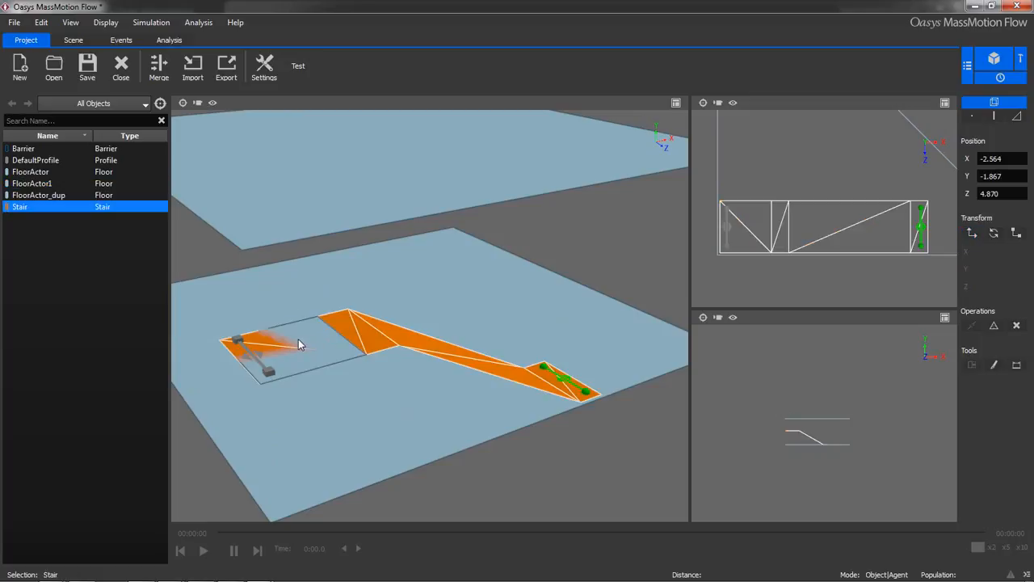
pyautogui.press('v')
pyautogui.moveTo(199, 320); pyautogui.dragTo(268, 411)
pyautogui.press('t')
pyautogui.moveTo(262, 361); pyautogui.dragTo(303, 363)
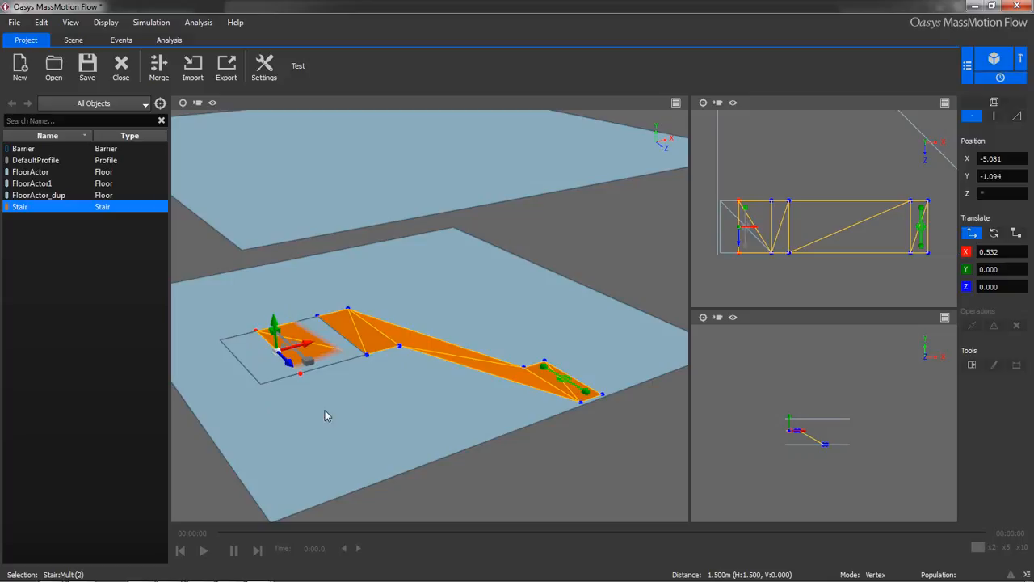
# Delete three vertices at the stair's extended landing and undo that deletion.
pyautogui.press('space')
pyautogui.press('space')
pyautogui.moveTo(218, 317); pyautogui.dragTo(321, 405)
pyautogui.press('Delete')
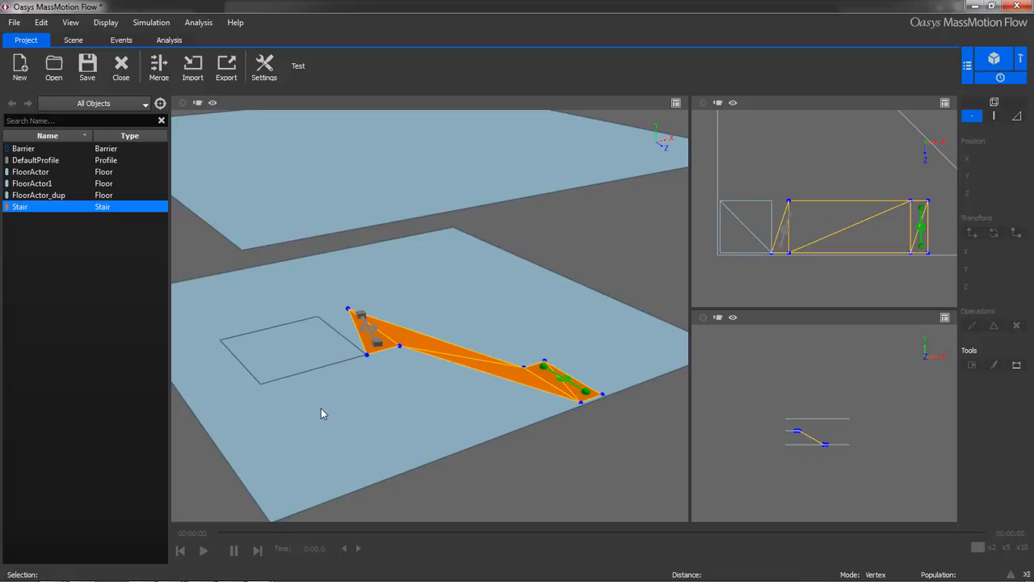
pyautogui.hotkey('ctrl', 'z')
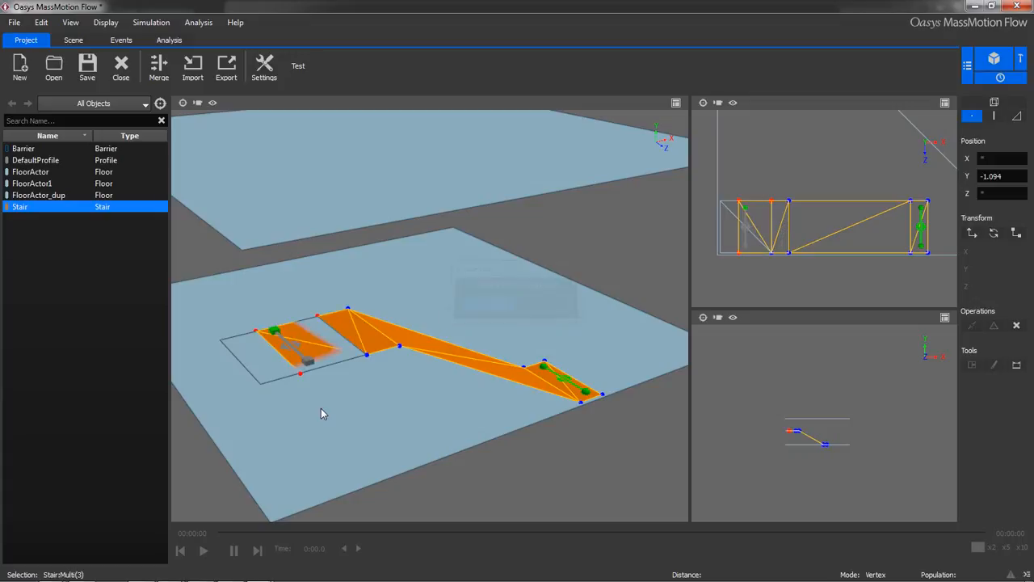
# Delete the two outer end vertices of the stair's extended landing and move the stair about -0.505 along X onto the landing floor.
pyautogui.moveTo(221, 311); pyautogui.dragTo(306, 398)
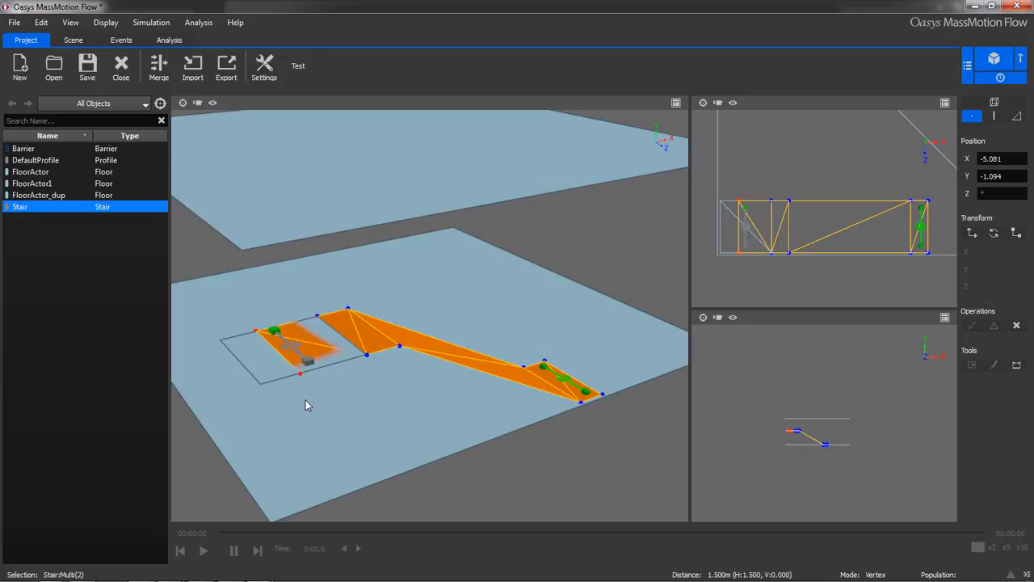
pyautogui.press('Delete')
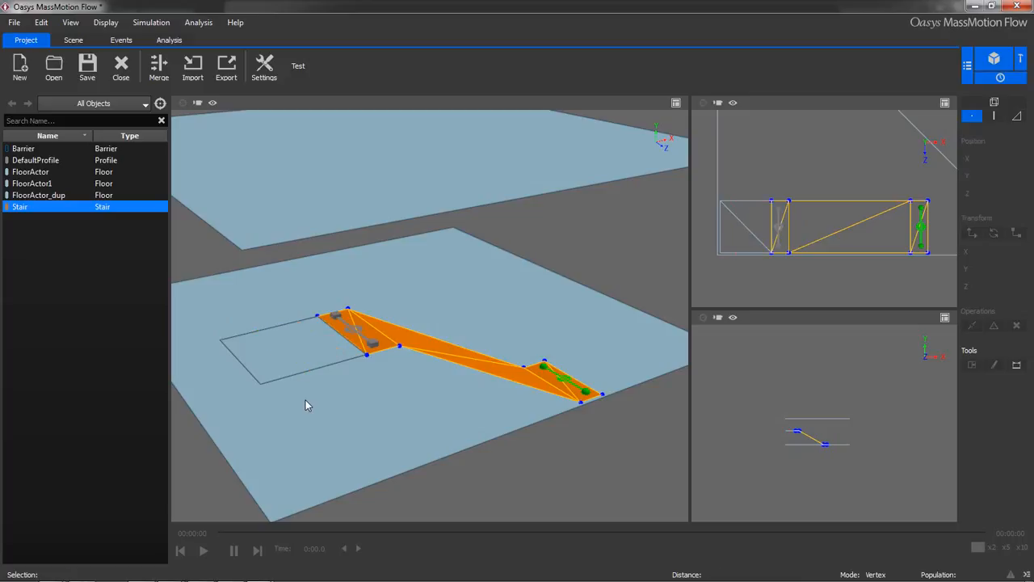
pyautogui.press('space')
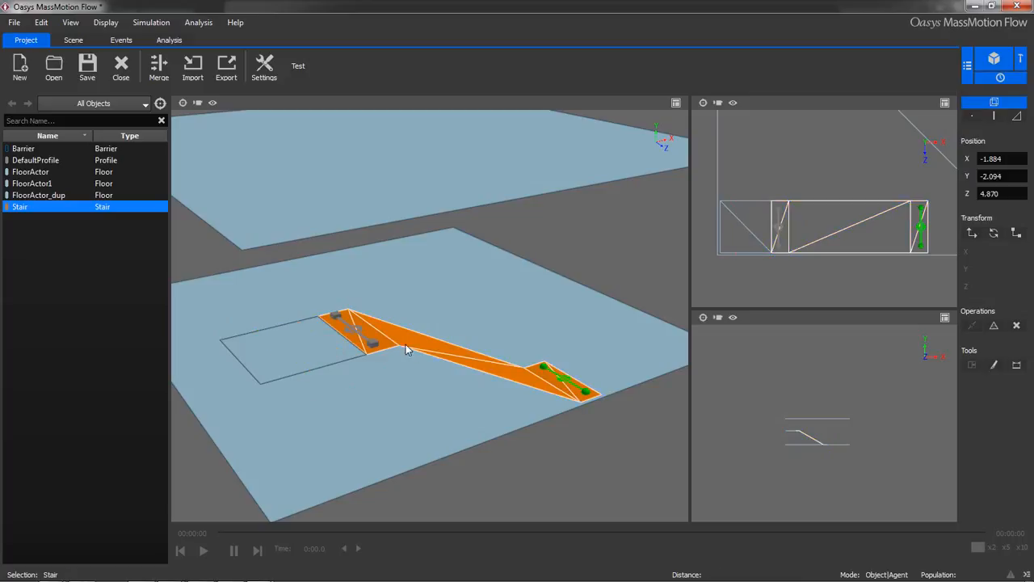
pyautogui.press('v')
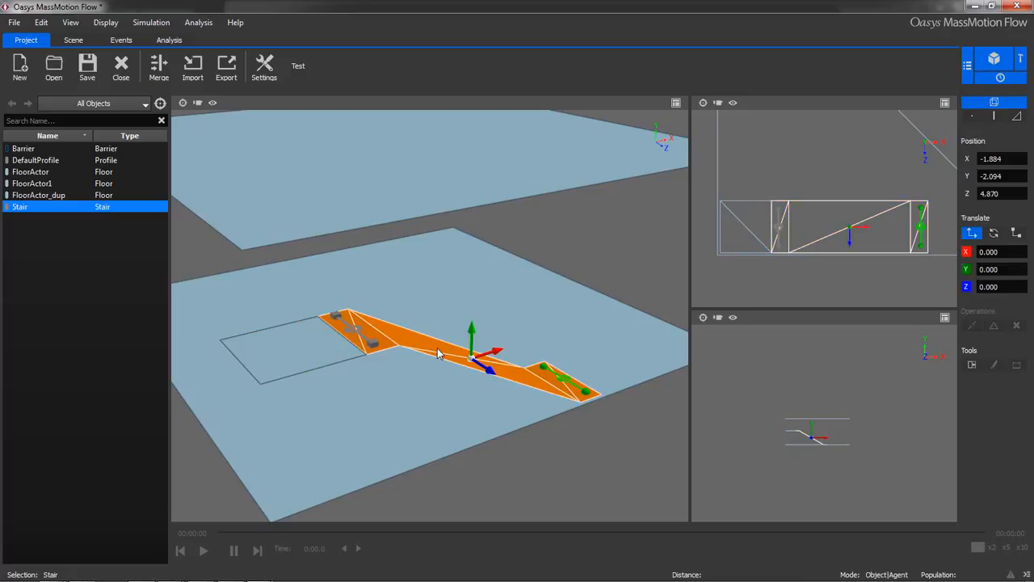
pyautogui.moveTo(500, 349); pyautogui.dragTo(475, 366)
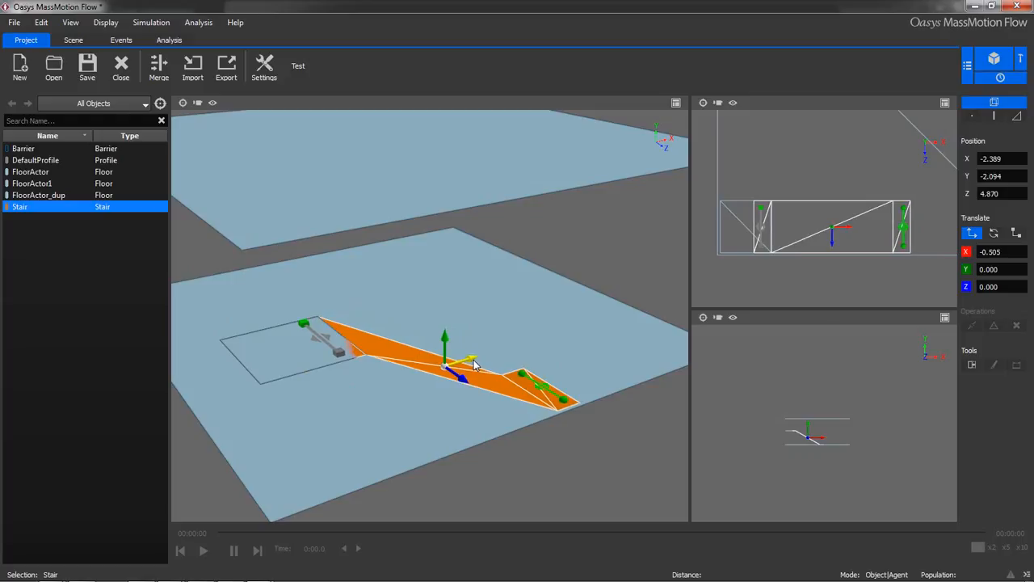
# Scale the landing floor to about 1.025 along X and Z.
pyautogui.click(289, 356)
pyautogui.moveTo(289, 358); pyautogui.dragTo(396, 356, button='middle')
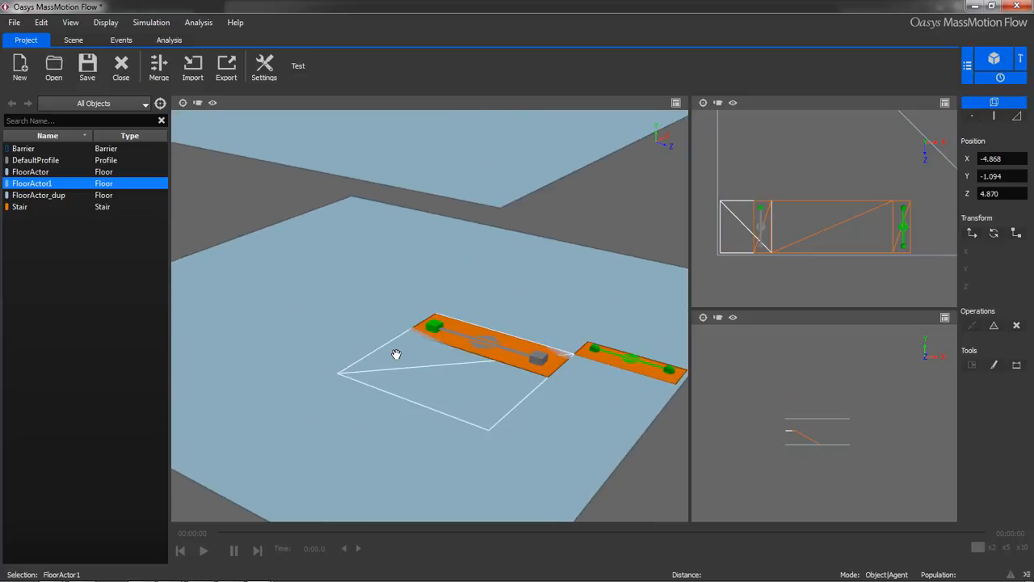
pyautogui.press('r')
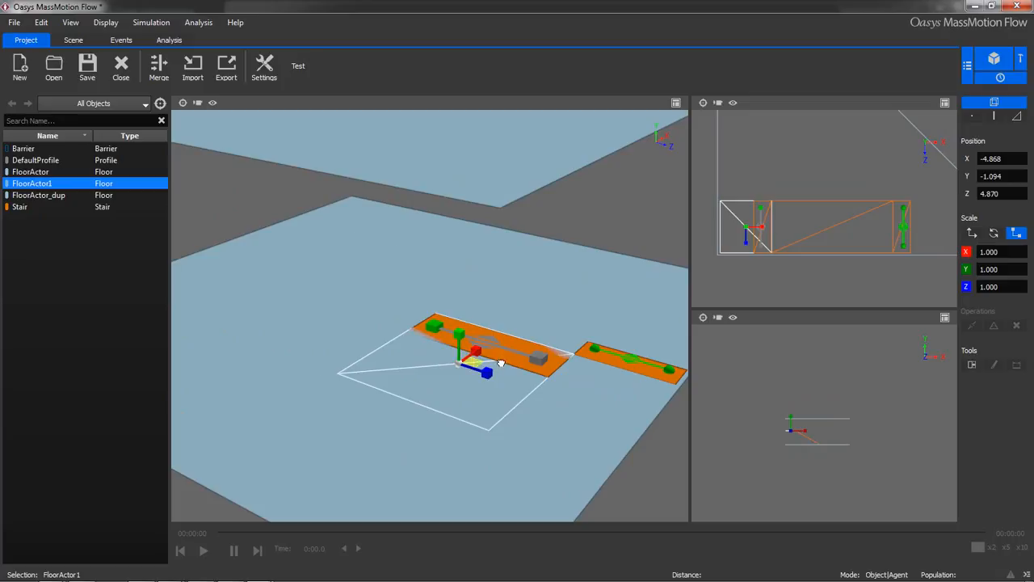
pyautogui.moveTo(501, 364); pyautogui.dragTo(486, 370, button='middle')
pyautogui.moveTo(379, 400); pyautogui.dragTo(379, 393)
pyautogui.moveTo(368, 400)
pyautogui.mouseDown(button='middle')
pyautogui.moveTo(413, 389)
pyautogui.moveTo(384, 390)
pyautogui.mouseUp(button='middle')
pyautogui.scroll(-2, 414, 388)
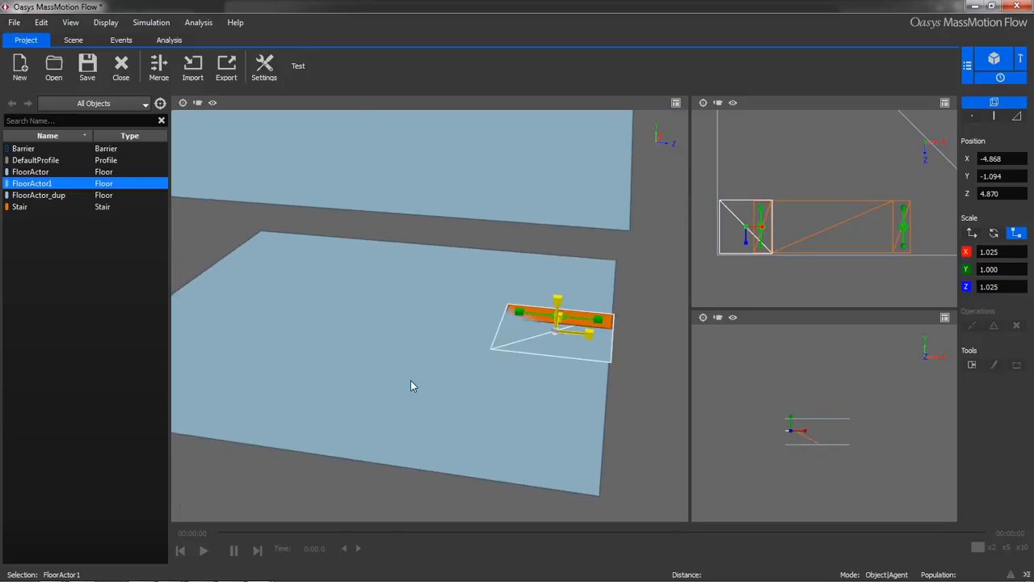
pyautogui.press('Escape')
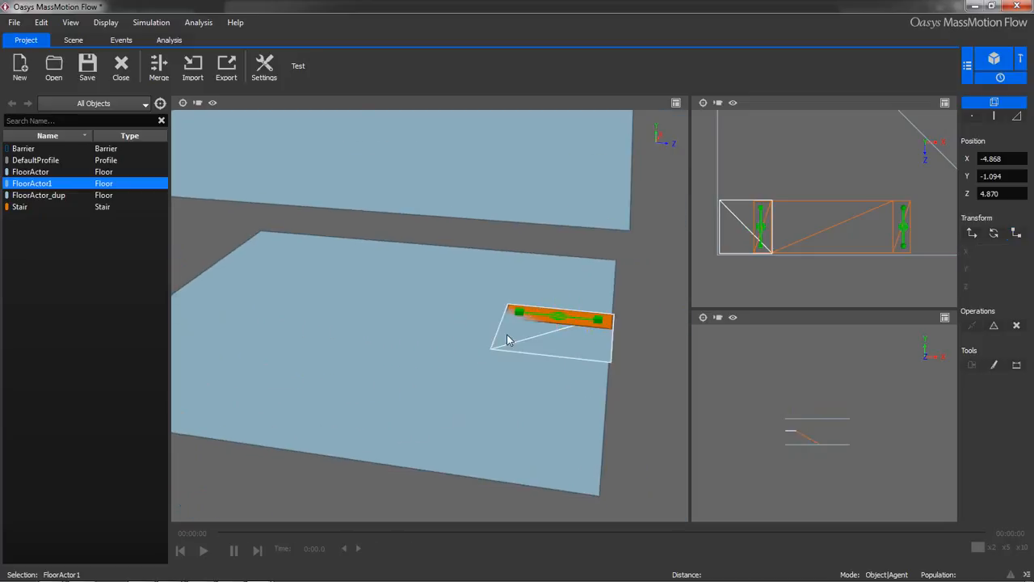
# Create a second stair on the landing floor.
pyautogui.rightClick(511, 336)
pyautogui.moveTo(534, 338)
pyautogui.click(602, 441)
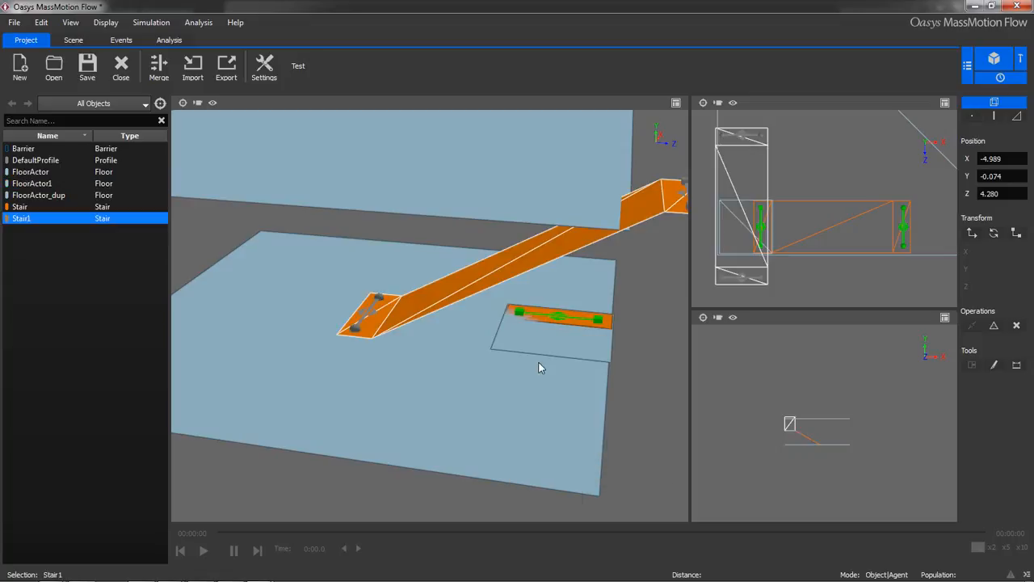
# Move the second stair about -1.919 along Z and 0.130 along X so its lower end rests on the landing floor.
pyautogui.scroll(-3, 526, 350)
pyautogui.press('r')
pyautogui.moveTo(497, 302); pyautogui.dragTo(301, 204)
pyautogui.press('w')
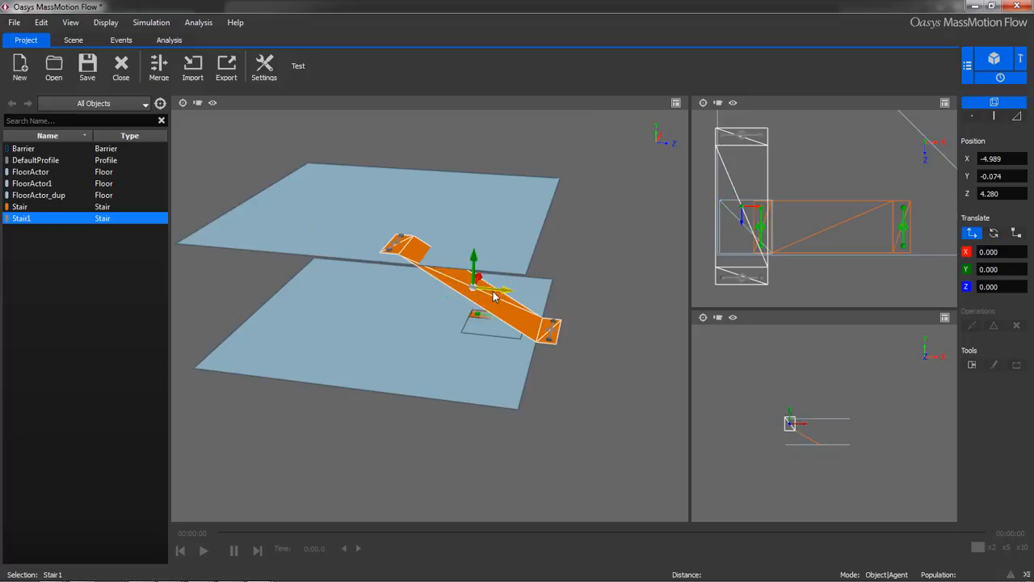
pyautogui.moveTo(501, 291); pyautogui.dragTo(430, 284)
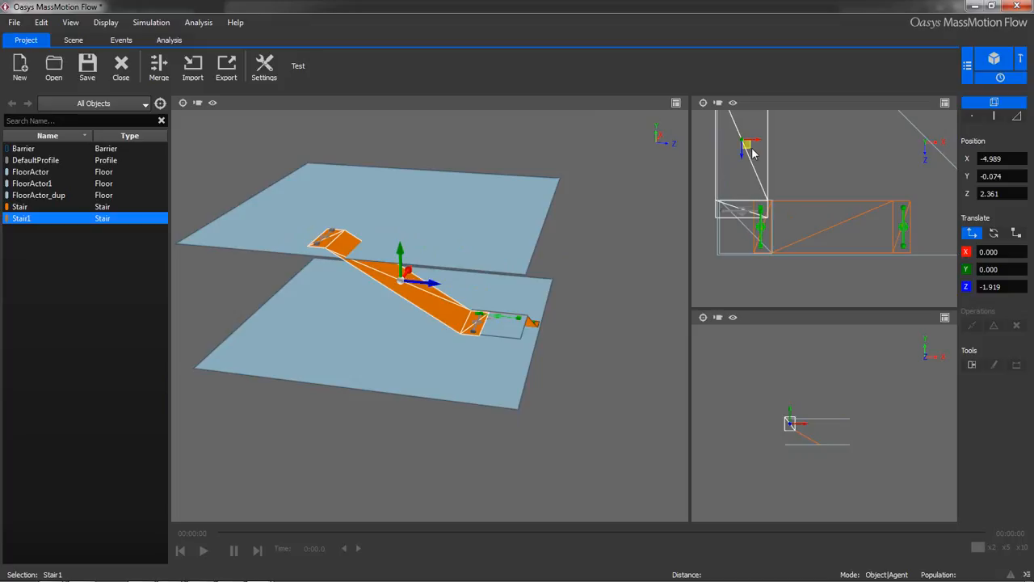
pyautogui.moveTo(752, 144); pyautogui.dragTo(760, 144)
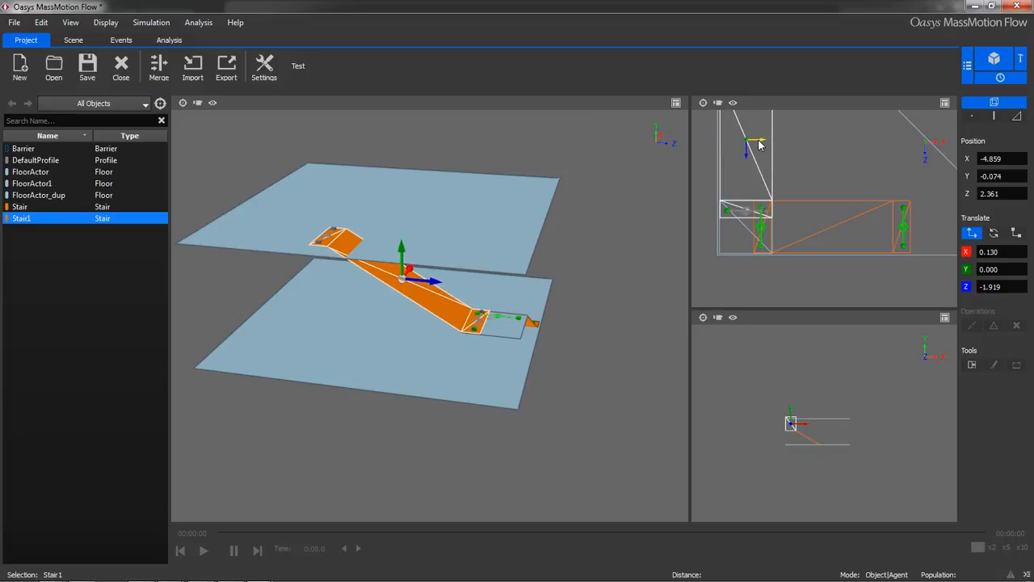
# Scale the landing floor to about 1.071 along X and shift it to about X -4.910.
pyautogui.click(501, 339)
pyautogui.press('f')
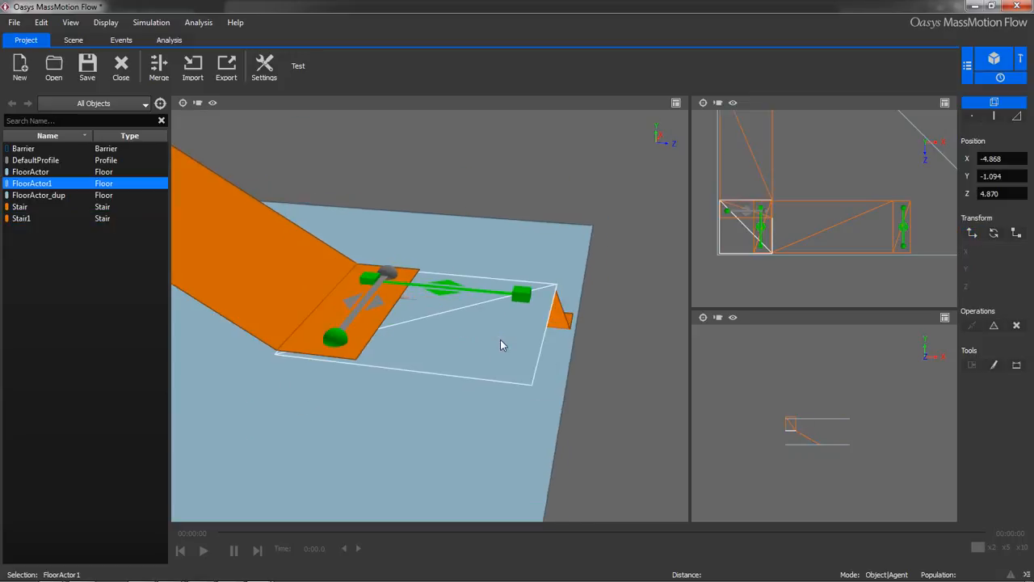
pyautogui.press('r')
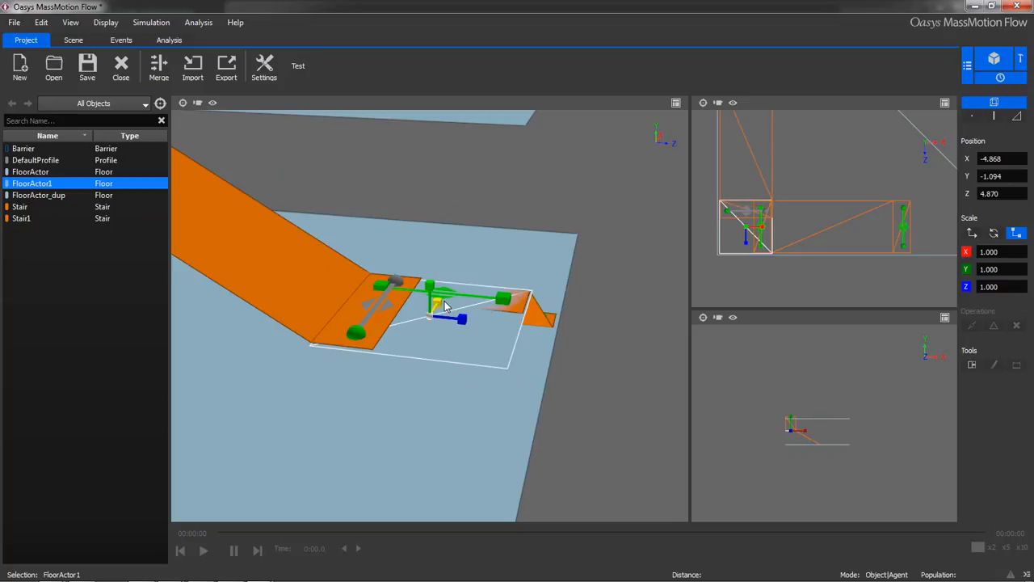
pyautogui.moveTo(445, 305); pyautogui.dragTo(447, 297)
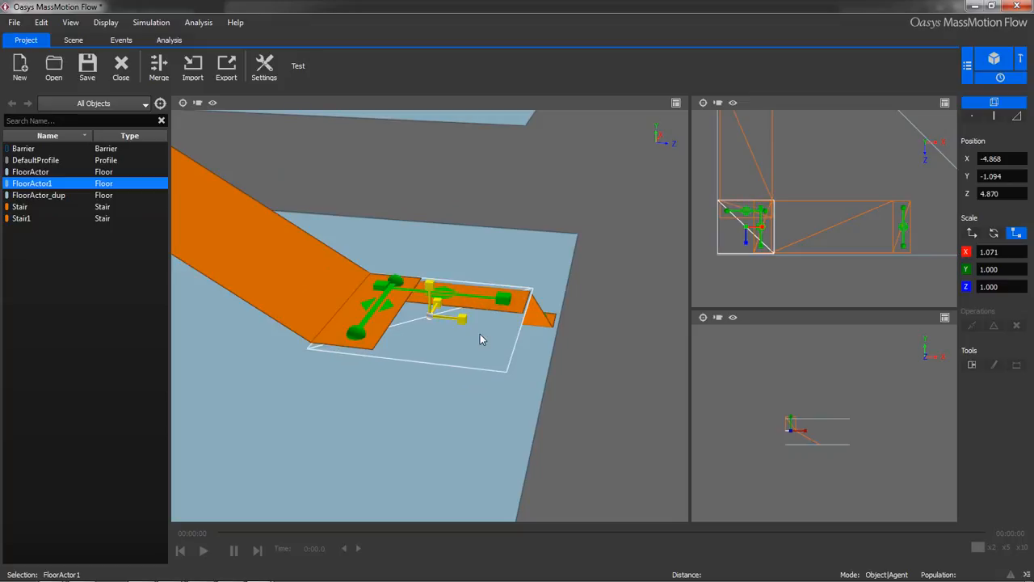
pyautogui.press('w')
pyautogui.moveTo(490, 350); pyautogui.dragTo(374, 358, button='middle')
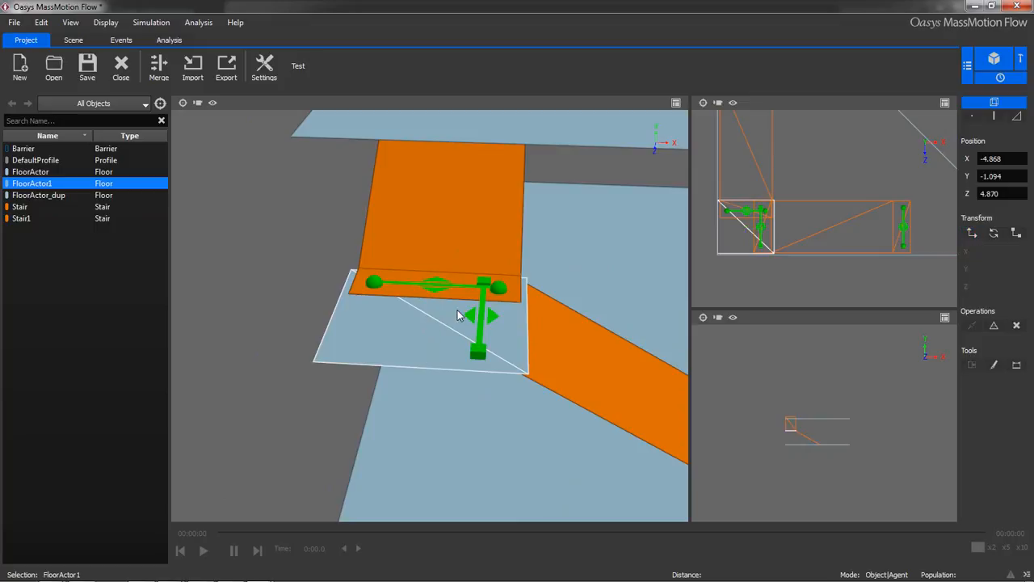
pyautogui.moveTo(473, 320); pyautogui.dragTo(461, 320)
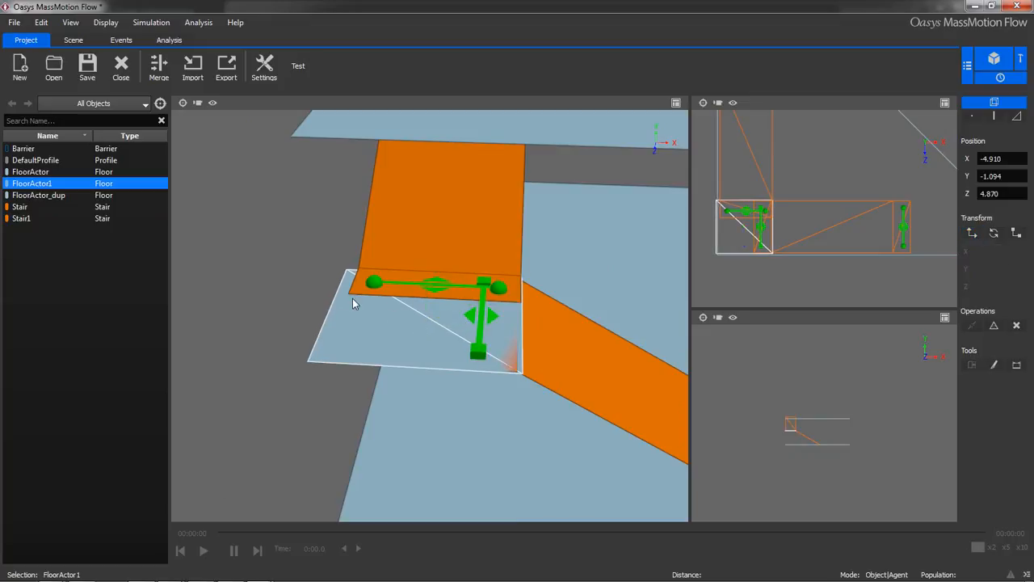
# Move the four upper landing vertices of the second stair down and towards the landing floor to connect with the upper floor.
pyautogui.scroll(-6, 393, 258)
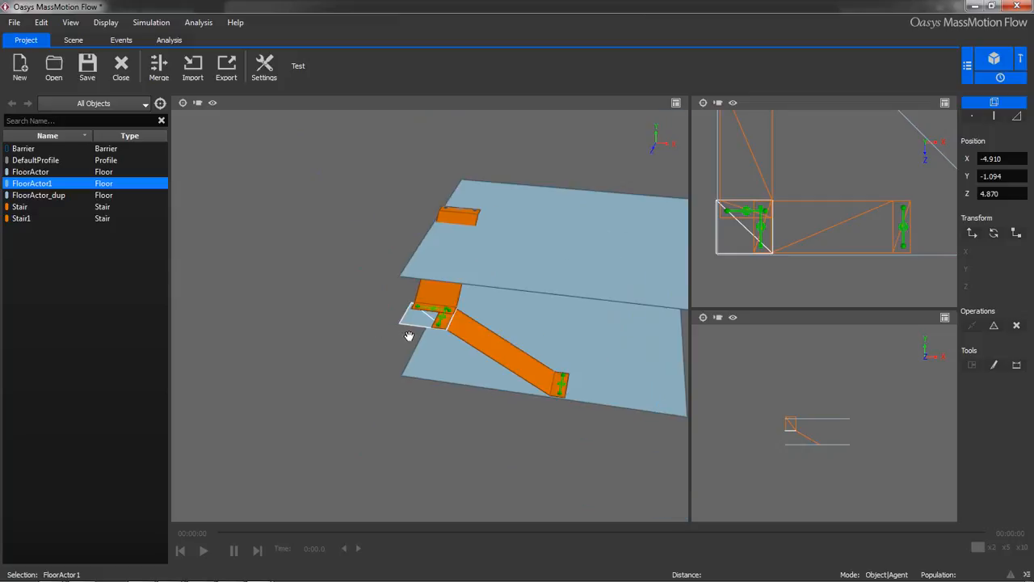
pyautogui.moveTo(582, 336); pyautogui.dragTo(525, 302, button='middle')
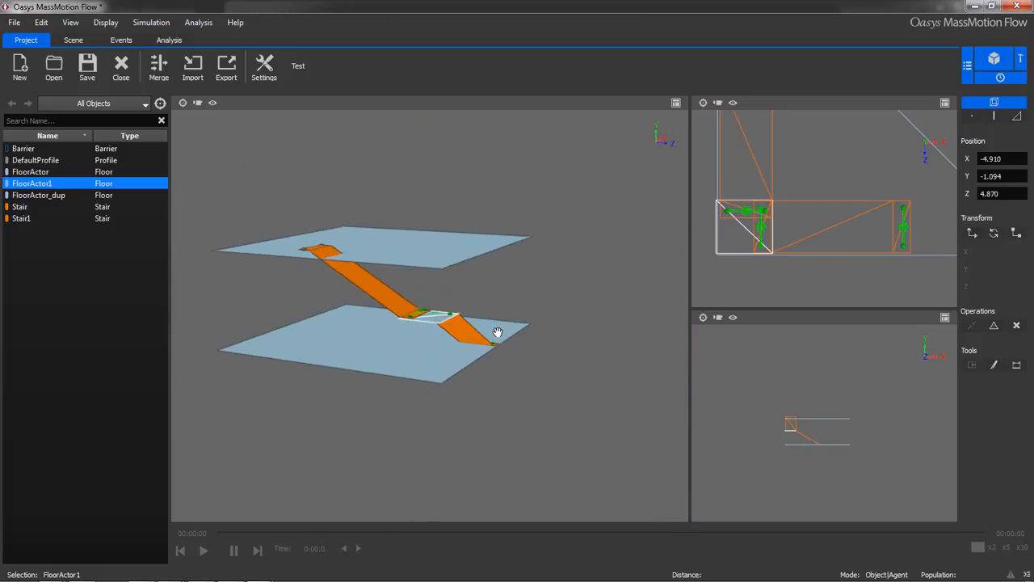
pyautogui.moveTo(440, 331); pyautogui.dragTo(471, 354, button='middle')
pyautogui.click(342, 295)
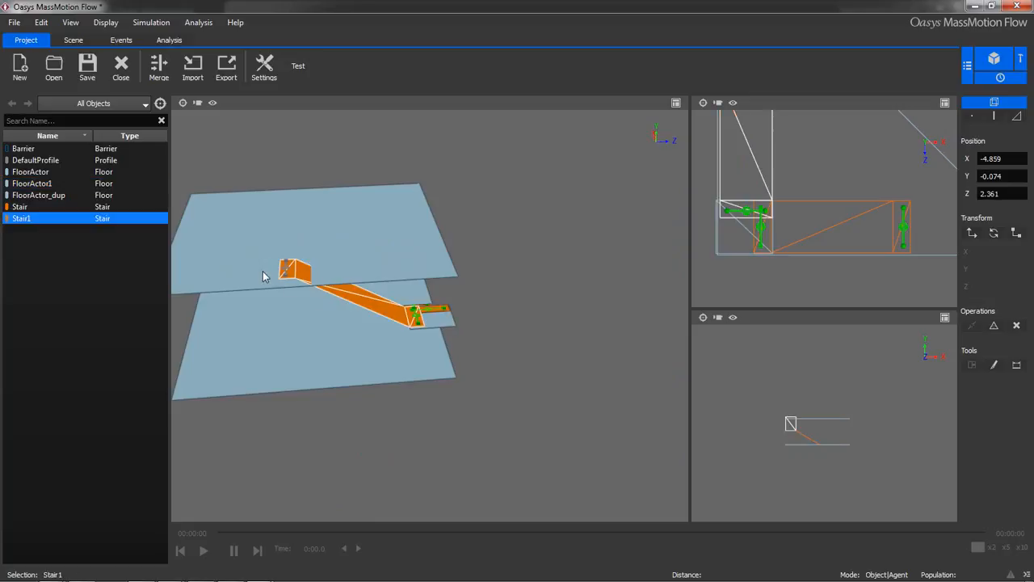
pyautogui.press('v')
pyautogui.moveTo(253, 253); pyautogui.dragTo(309, 292)
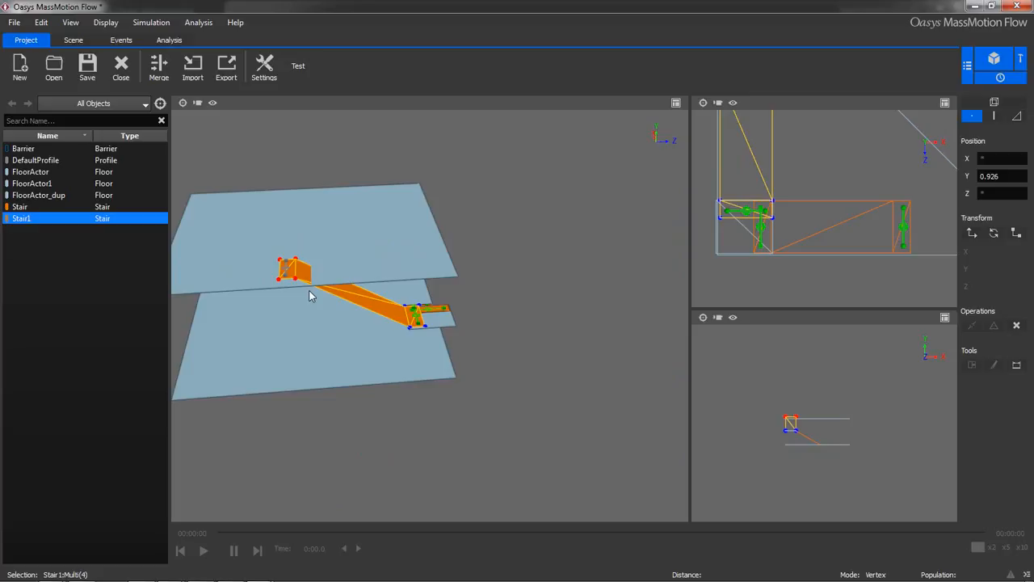
pyautogui.press('t')
pyautogui.moveTo(300, 252); pyautogui.dragTo(313, 259)
pyautogui.press('Escape')
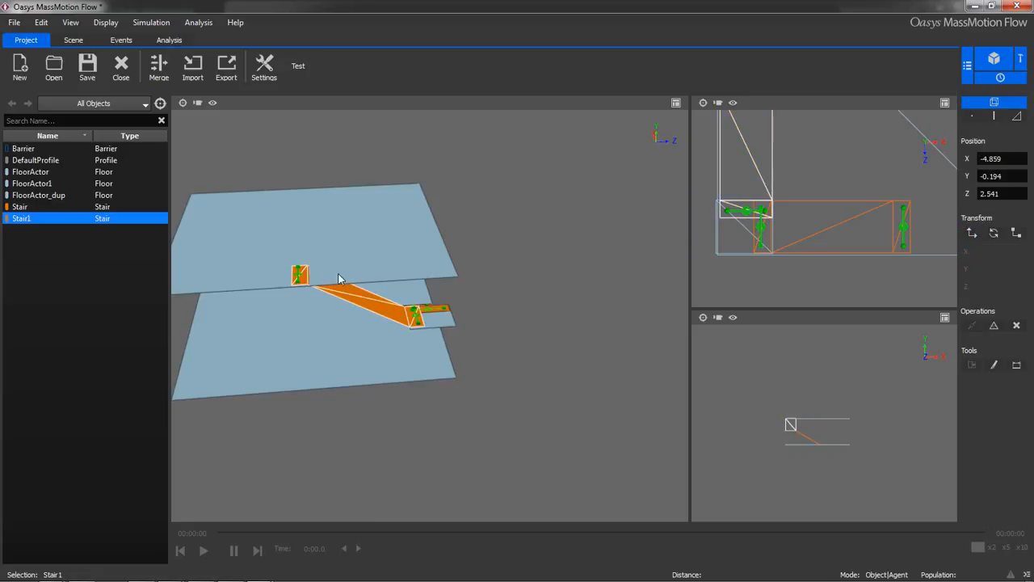
# Cut the upper floor with two lines, one along the second stair's upper landing edge and one along the stair's inner side.
pyautogui.moveTo(392, 296); pyautogui.dragTo(456, 330, button='middle')
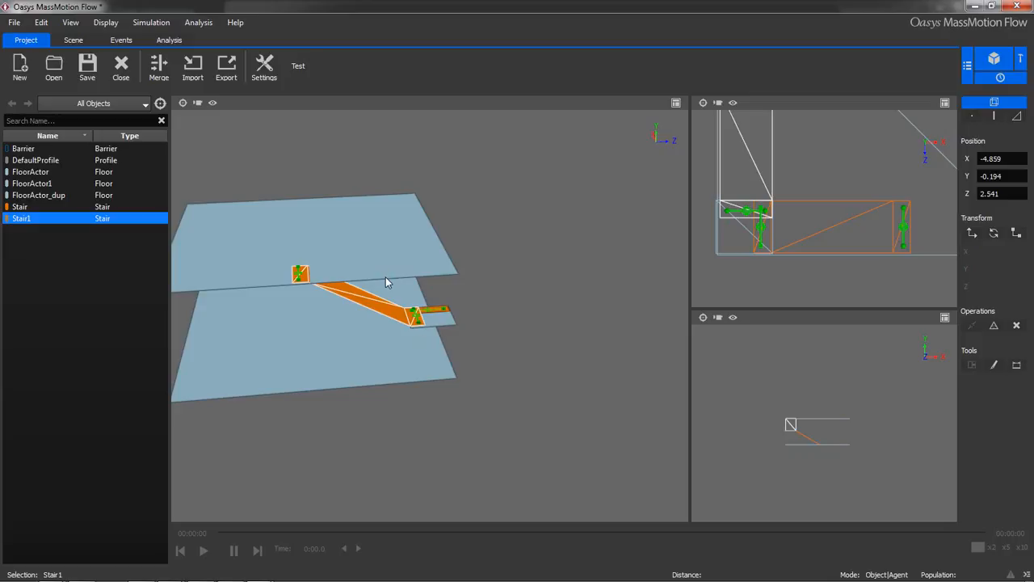
pyautogui.click(355, 271)
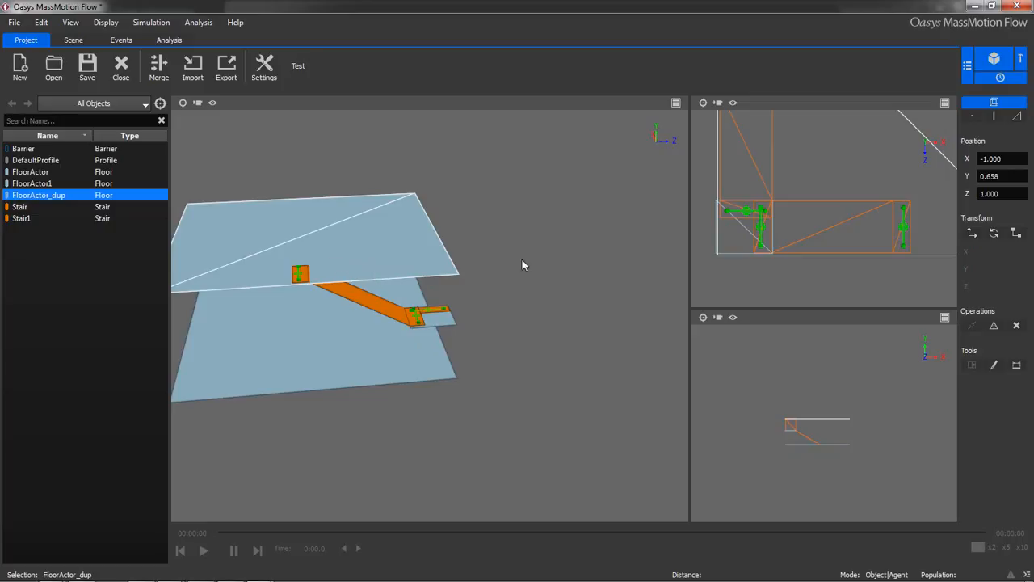
pyautogui.click(945, 103)
pyautogui.scroll(-5, 511, 329)
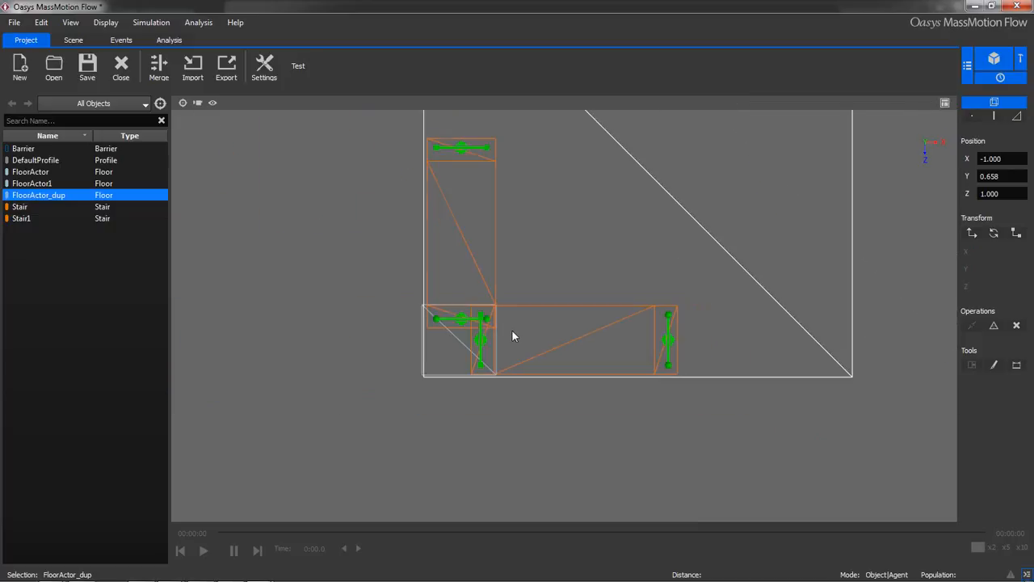
pyautogui.moveTo(523, 272)
pyautogui.mouseDown(button='middle')
pyautogui.moveTo(530, 299)
pyautogui.moveTo(515, 361)
pyautogui.mouseUp(button='middle')
pyautogui.click(989, 369)
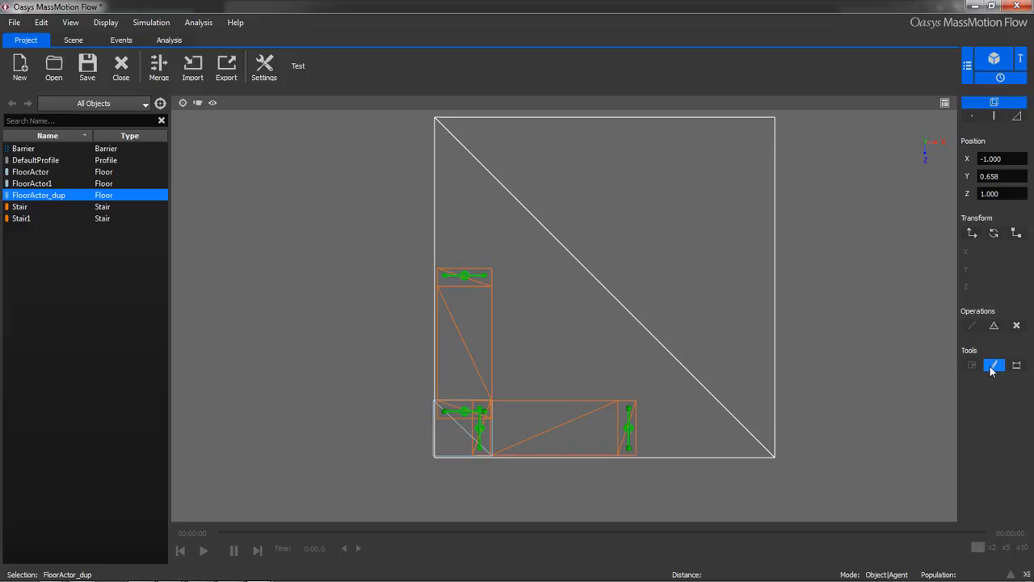
pyautogui.click(426, 286)
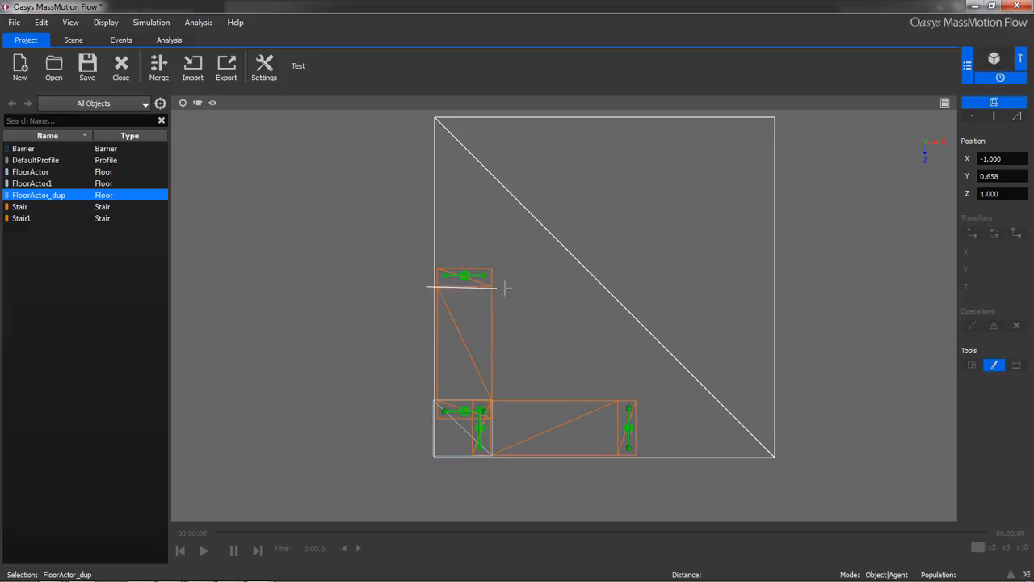
pyautogui.click(505, 285)
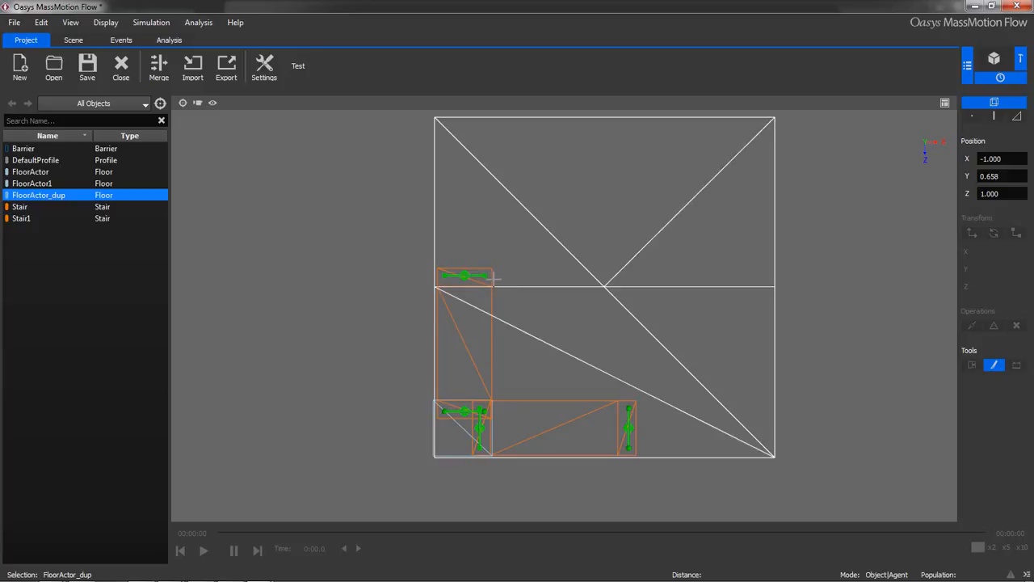
pyautogui.click(492, 277)
pyautogui.click(491, 466)
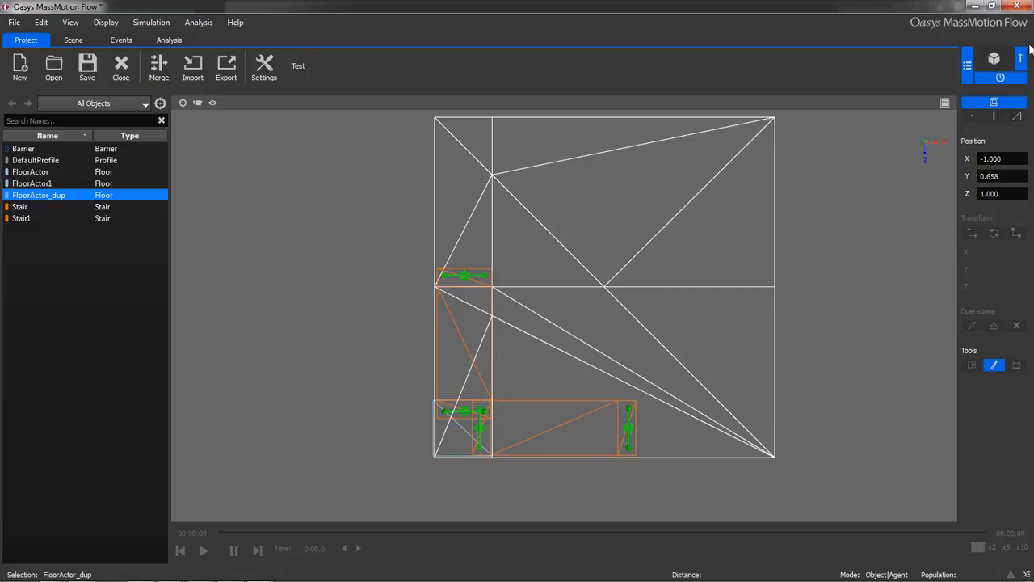
# Delete the three upper floor faces above the second stair to make the stairwell opening.
pyautogui.click(945, 103)
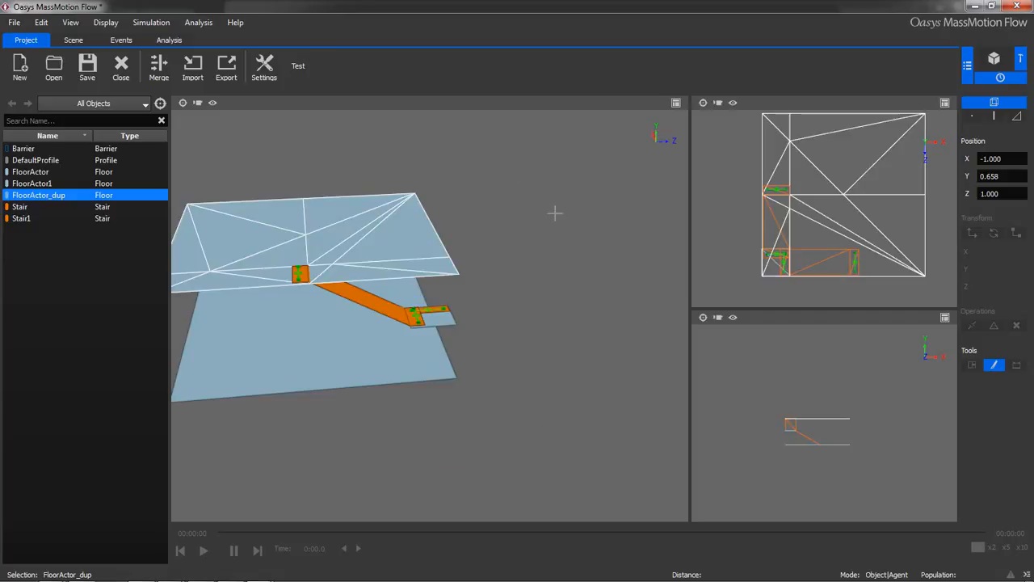
pyautogui.click(676, 103)
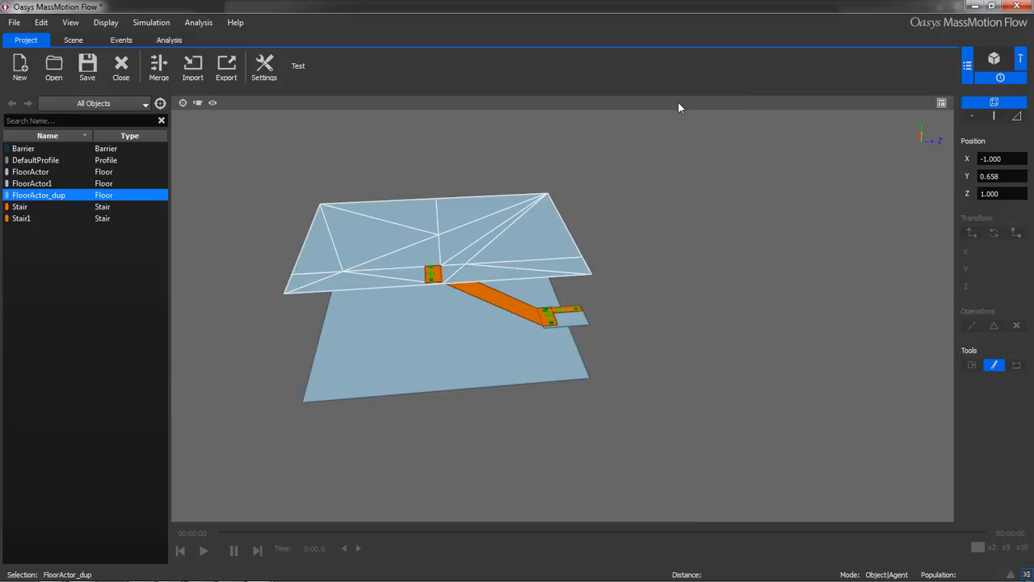
pyautogui.scroll(4, 434, 268)
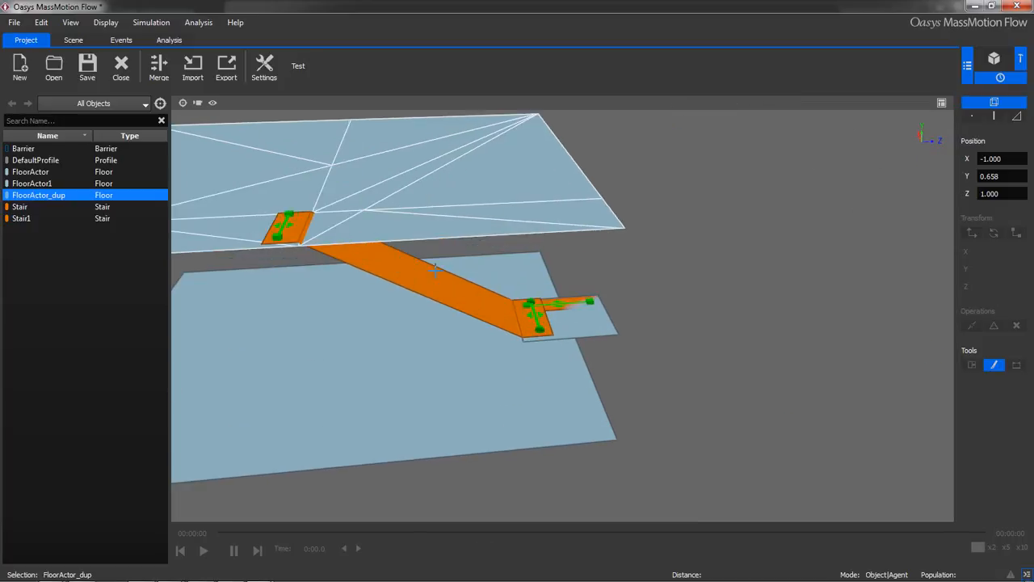
pyautogui.moveTo(434, 268); pyautogui.dragTo(556, 377, button='middle')
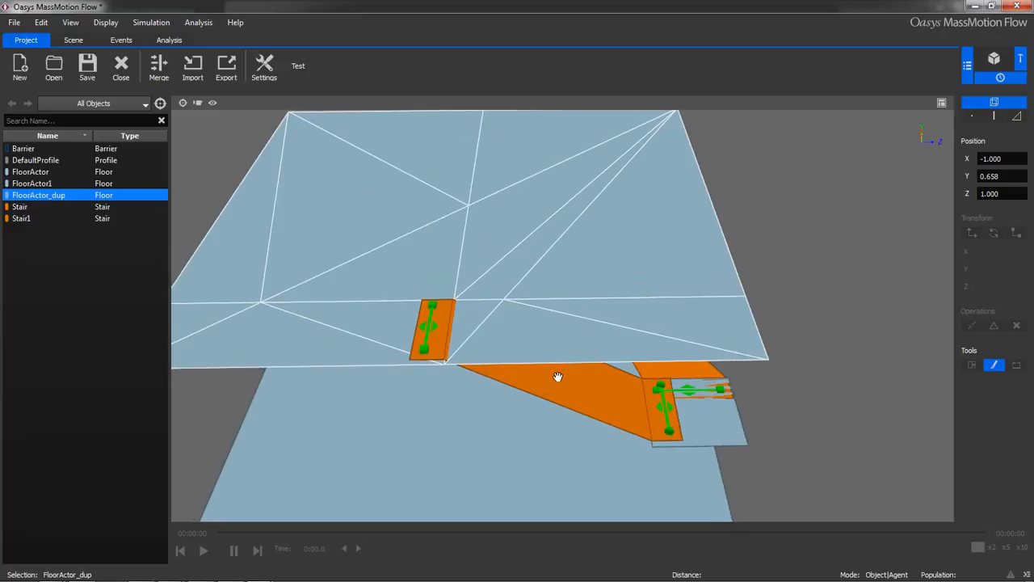
pyautogui.click(1016, 116)
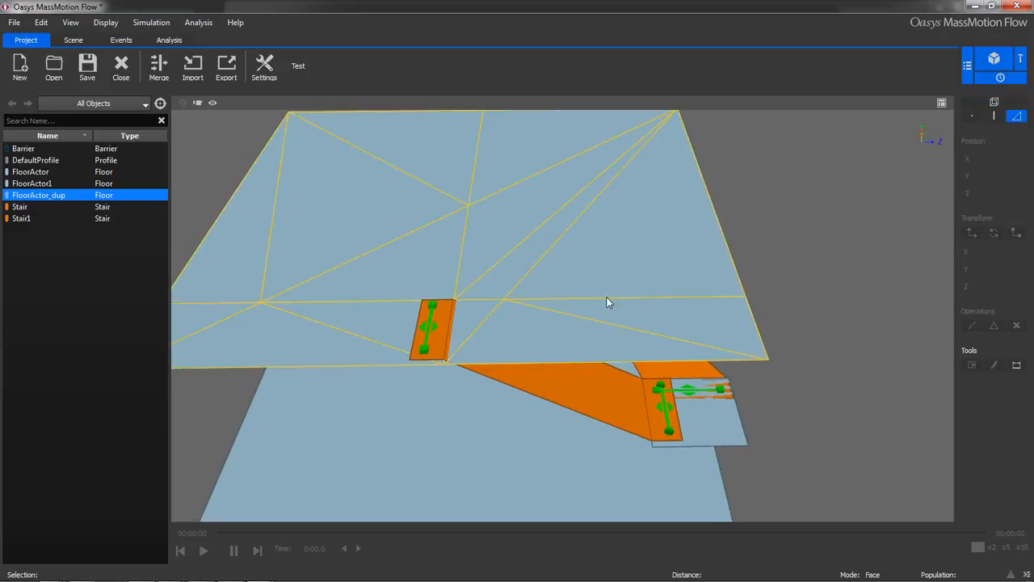
pyautogui.click(474, 327)
pyautogui.keyDown('shift'); pyautogui.click(516, 336); pyautogui.keyUp('shift')
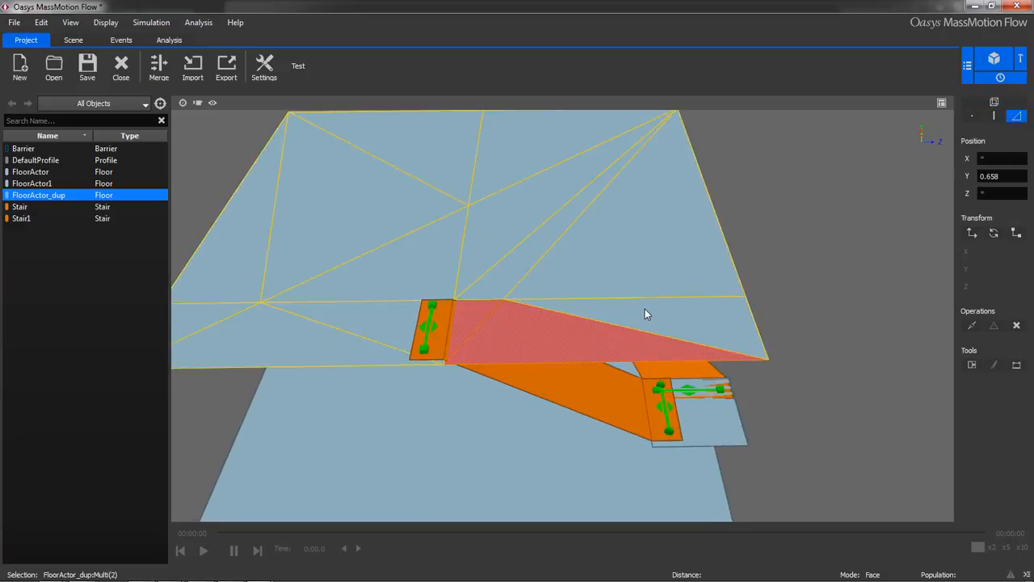
pyautogui.keyDown('shift'); pyautogui.click(679, 321); pyautogui.keyUp('shift')
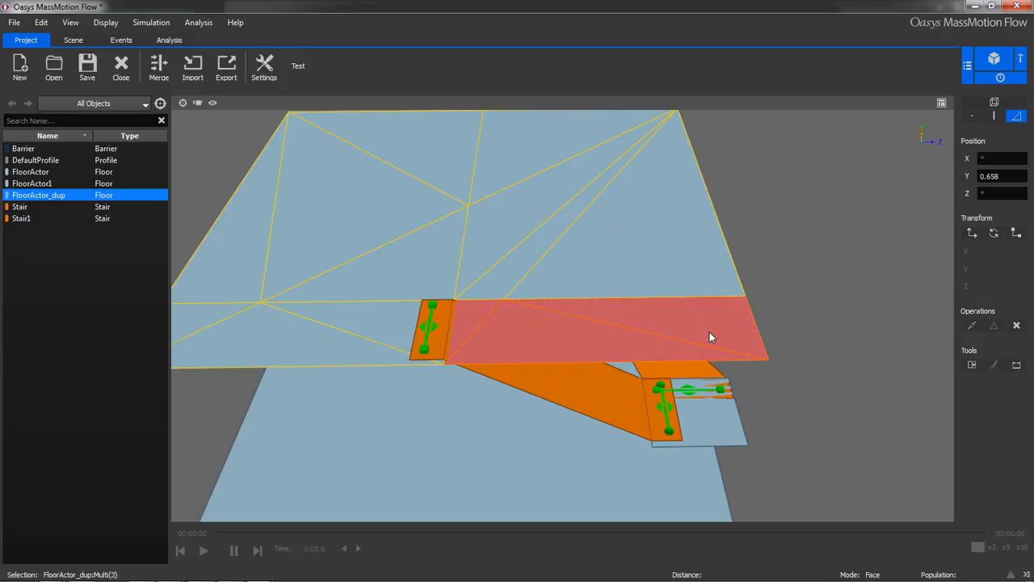
pyautogui.press('Delete')
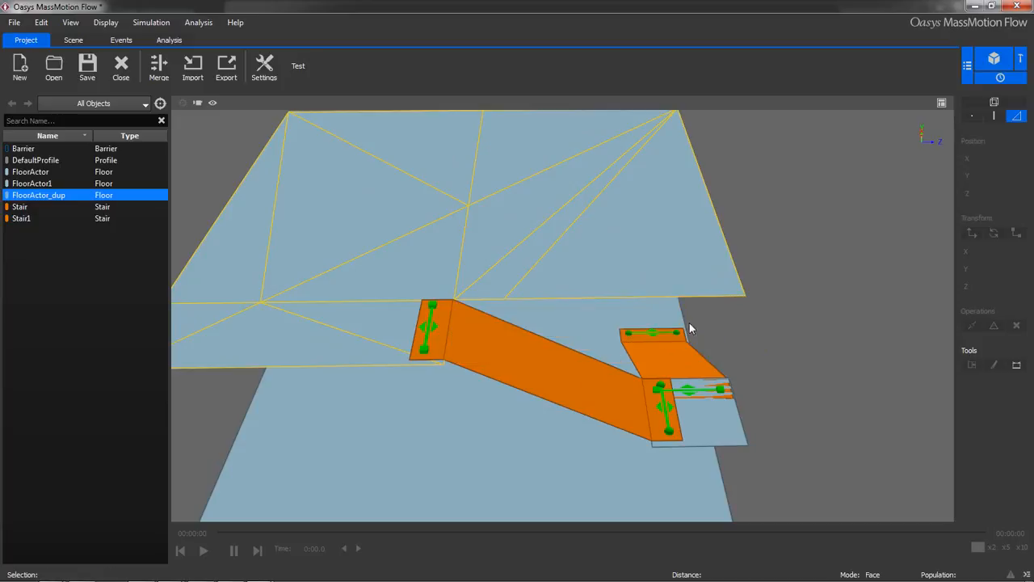
# Duplicate the ground floor and move the copy along X to about 8.778, beside the house.
pyautogui.moveTo(673, 370); pyautogui.dragTo(494, 388, button='middle')
pyautogui.scroll(-3, 523, 367)
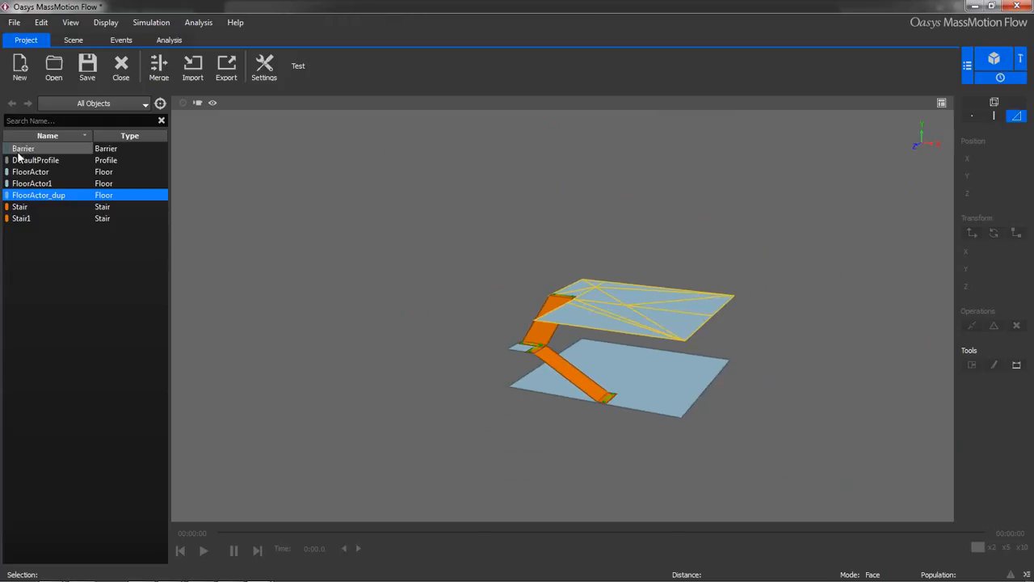
pyautogui.click(657, 365)
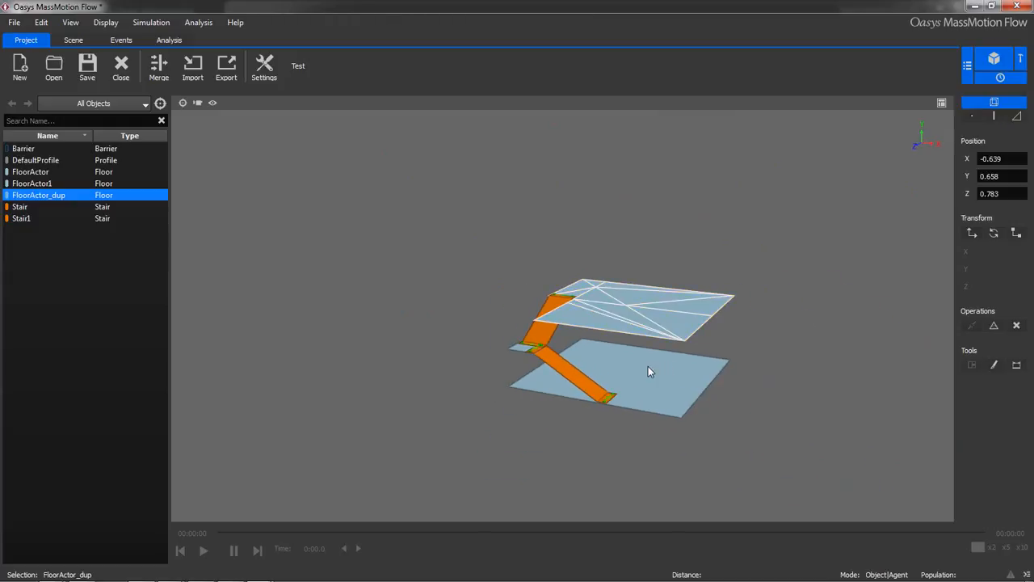
pyautogui.moveTo(648, 366); pyautogui.dragTo(548, 344, button='middle')
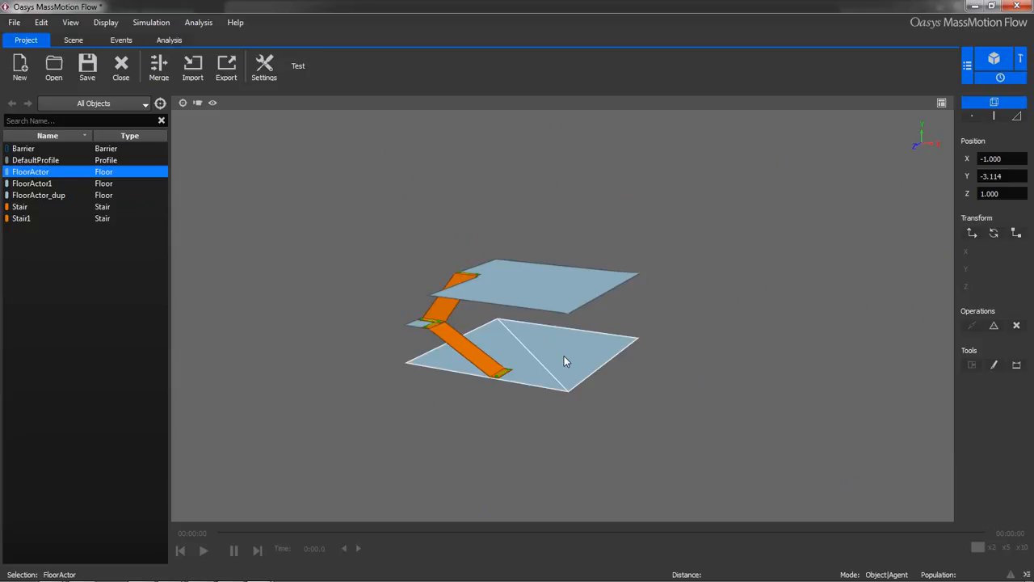
pyautogui.hotkey('ctrl', 'd')
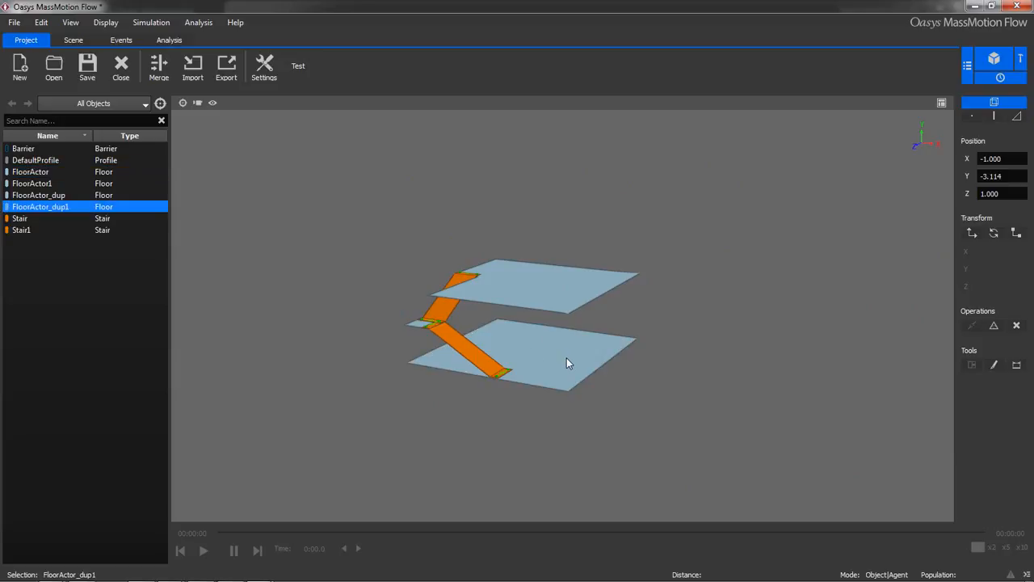
pyautogui.press('w')
pyautogui.moveTo(567, 358); pyautogui.dragTo(734, 413)
pyautogui.press('Escape')
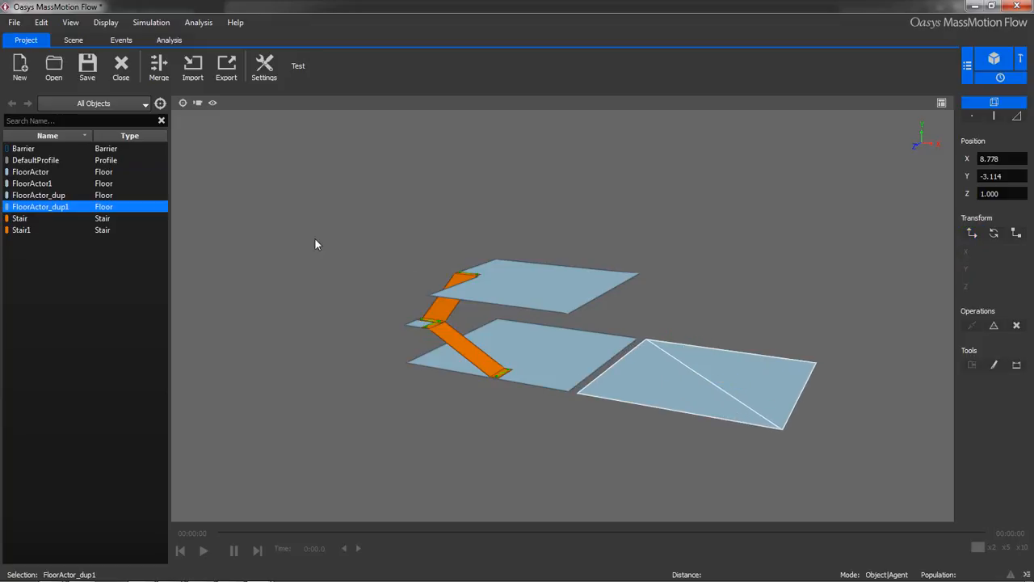
# Unhide the gabled barrier shell around the floors and stairs.
pyautogui.click(25, 148)
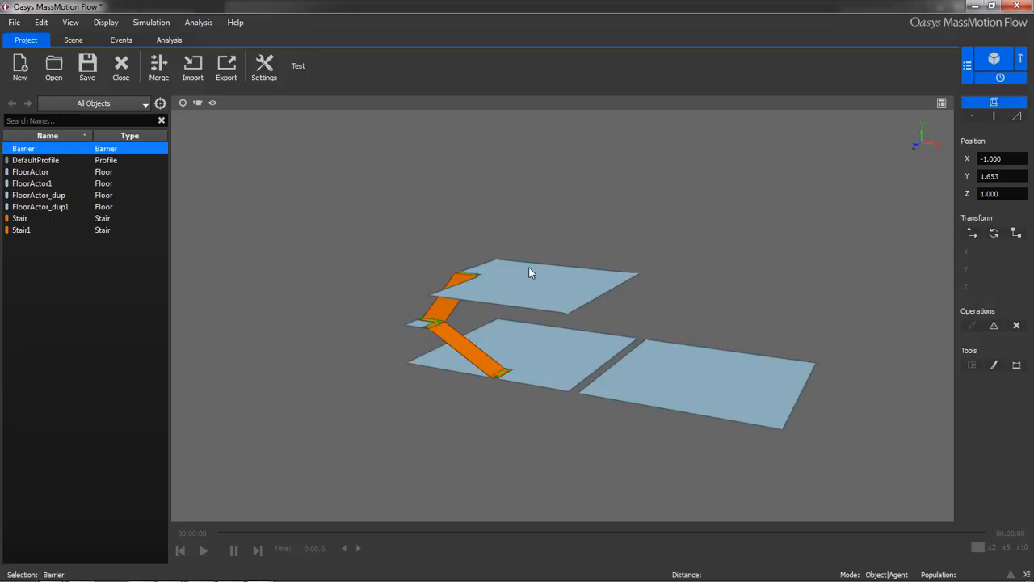
pyautogui.press('h')
pyautogui.moveTo(547, 297)
pyautogui.mouseDown(button='middle')
pyautogui.moveTo(528, 300)
pyautogui.moveTo(436, 257)
pyautogui.moveTo(508, 309)
pyautogui.moveTo(563, 310)
pyautogui.mouseUp(button='middle')
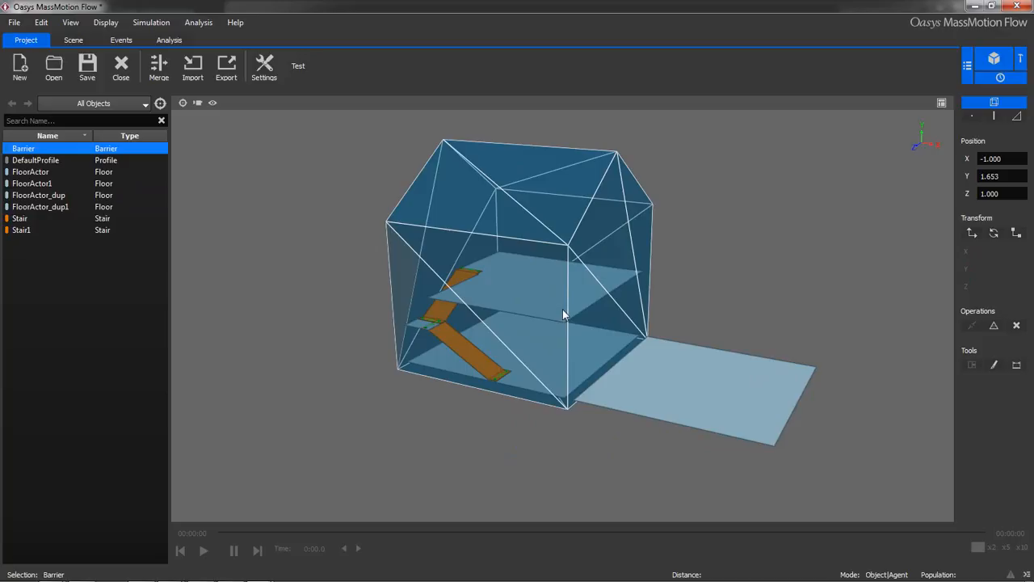
# Hide the barrier shell and create a portal on the upper floor, moved along Z to about 4.740 near the floor's edge.
pyautogui.press('h')
pyautogui.click(547, 280)
pyautogui.rightClick(548, 281)
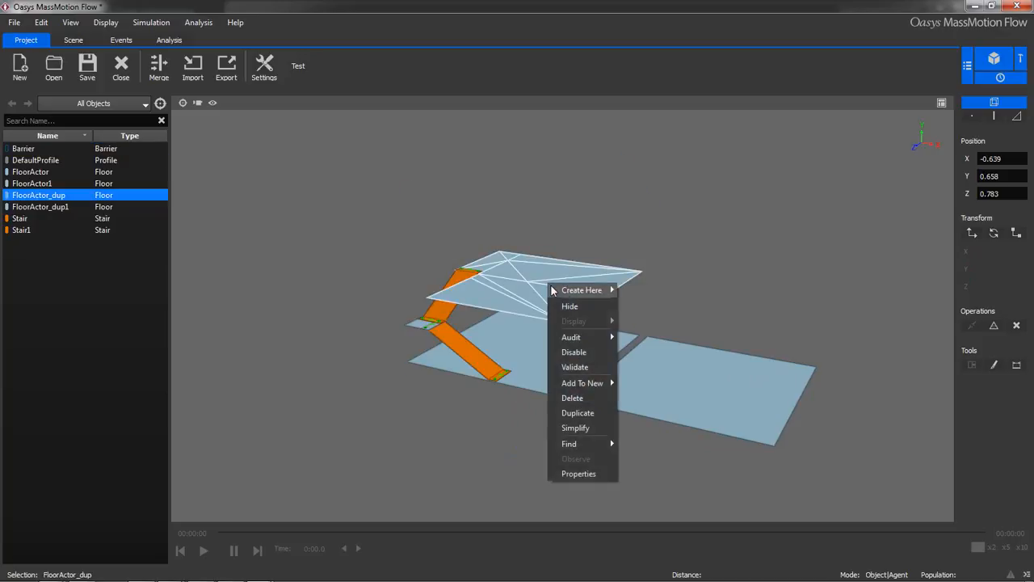
pyautogui.moveTo(575, 295)
pyautogui.click(646, 366)
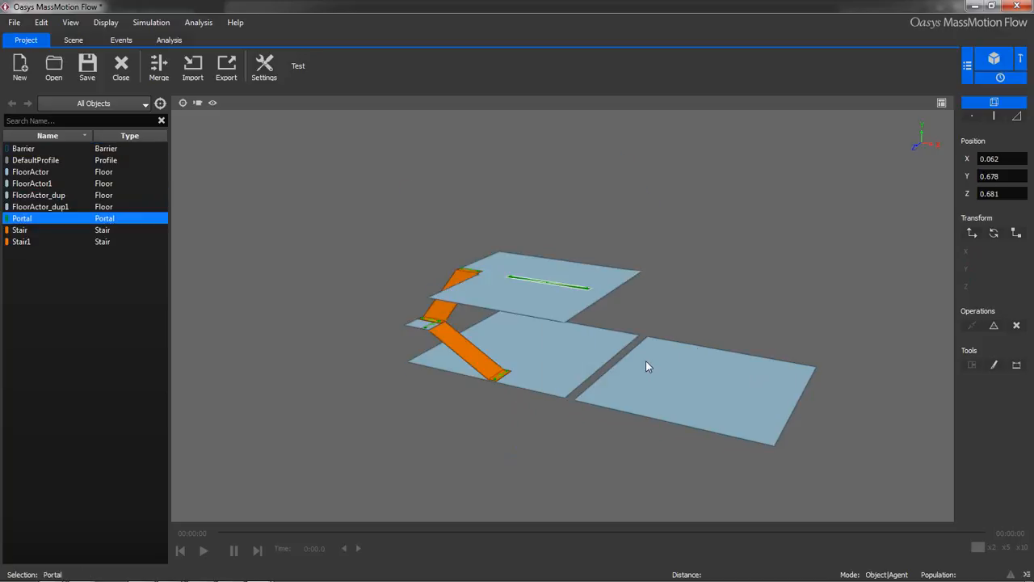
pyautogui.press('w')
pyautogui.moveTo(537, 279); pyautogui.dragTo(508, 310)
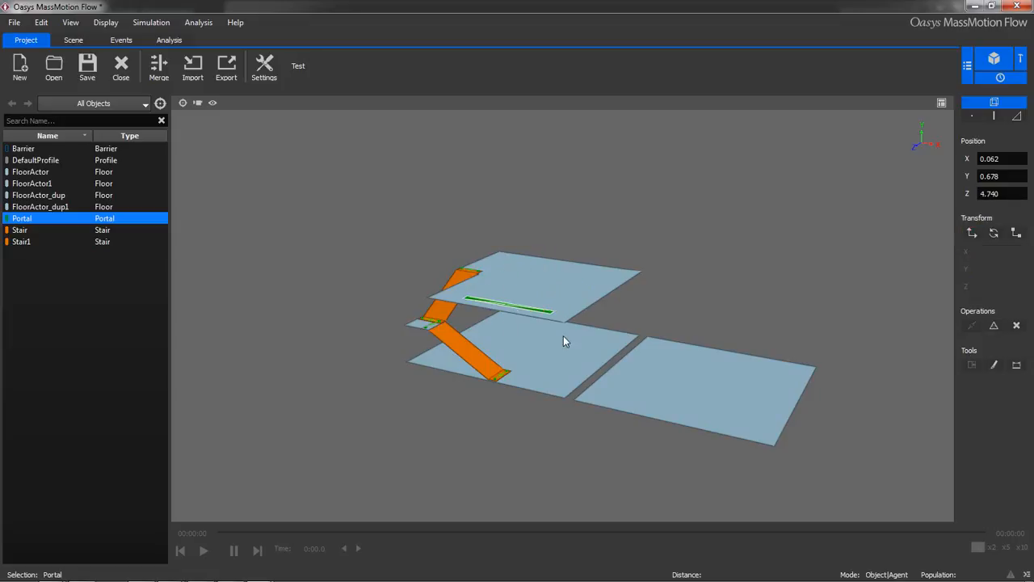
# Create a portal on the outdoor floor, parallel to its outer edge and moved along X to about 12.786.
pyautogui.click(742, 407)
pyautogui.rightClick(734, 389)
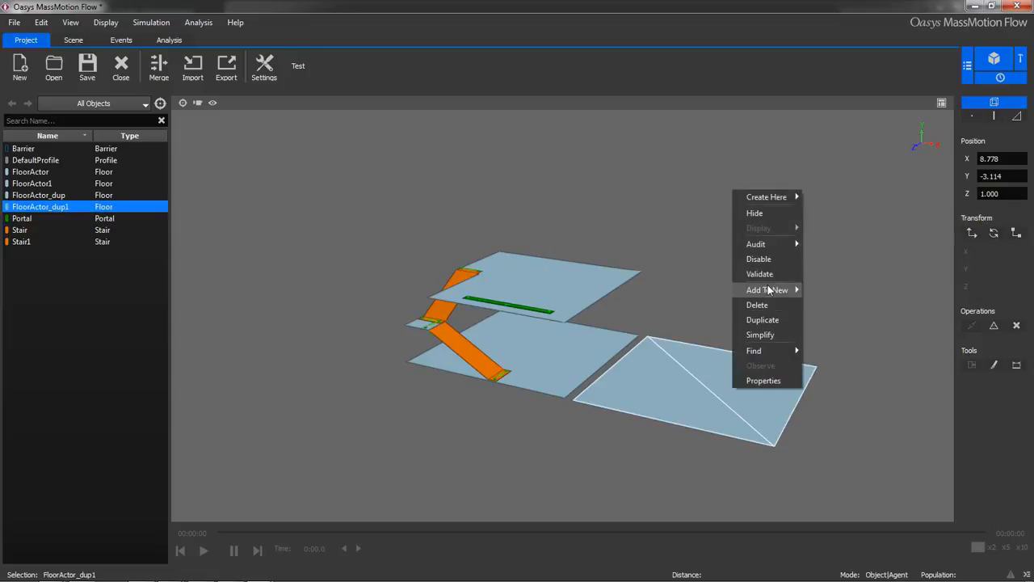
pyautogui.moveTo(767, 198)
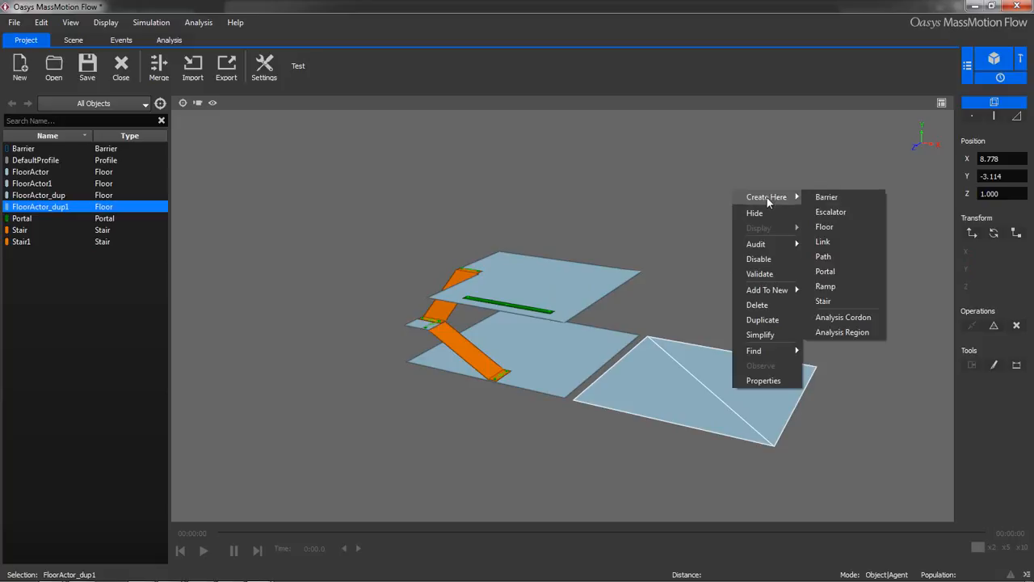
pyautogui.click(831, 276)
pyautogui.click(736, 396)
pyautogui.moveTo(738, 409); pyautogui.dragTo(810, 410)
pyautogui.press('w')
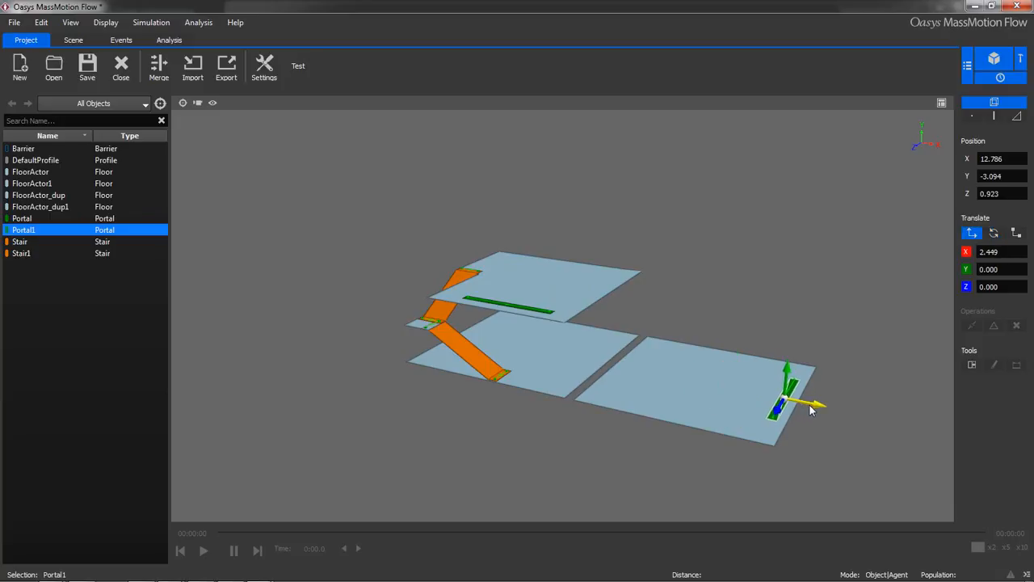
pyautogui.press('Escape')
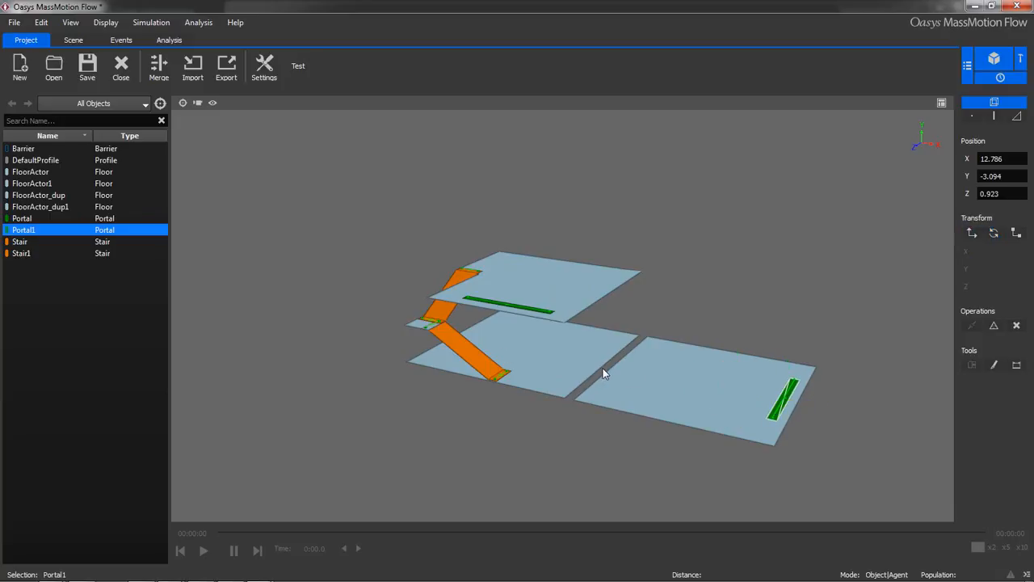
# Create a link on the ground floor and move it along X to about 3.882 so it bridges the gap to the outdoor floor.
pyautogui.scroll(3, 619, 369)
pyautogui.click(625, 390)
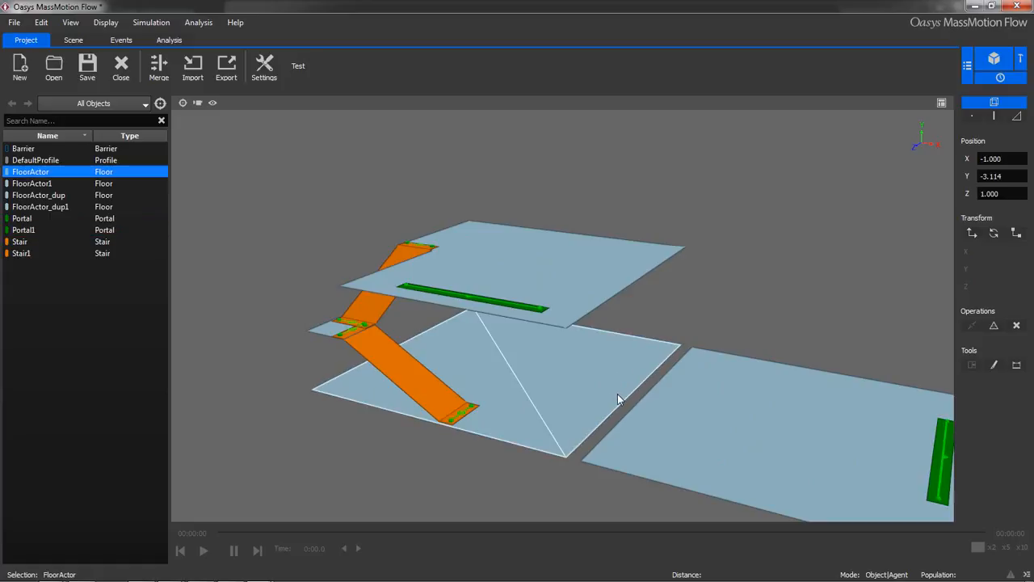
pyautogui.rightClick(615, 396)
pyautogui.moveTo(657, 206)
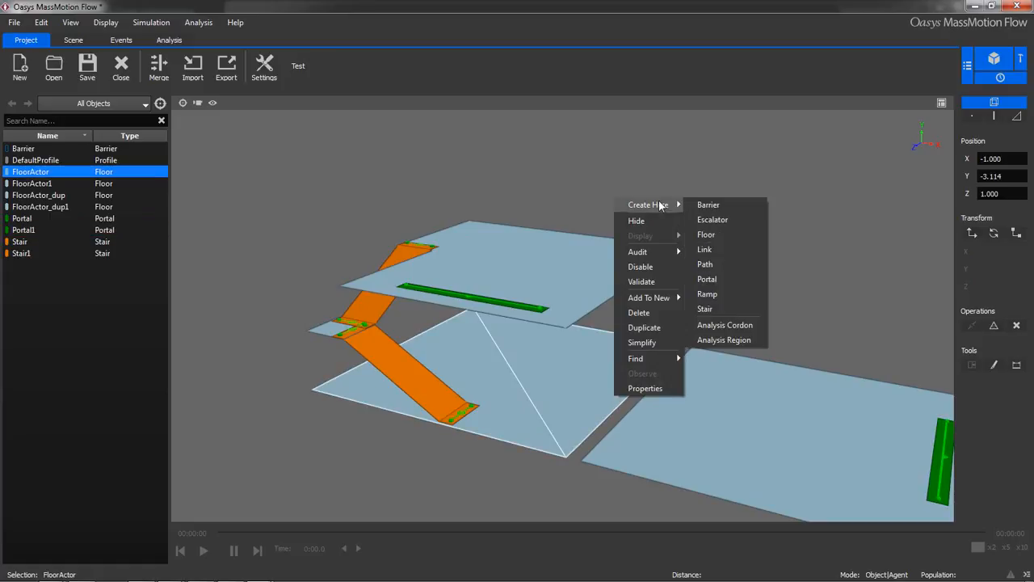
pyautogui.click(718, 250)
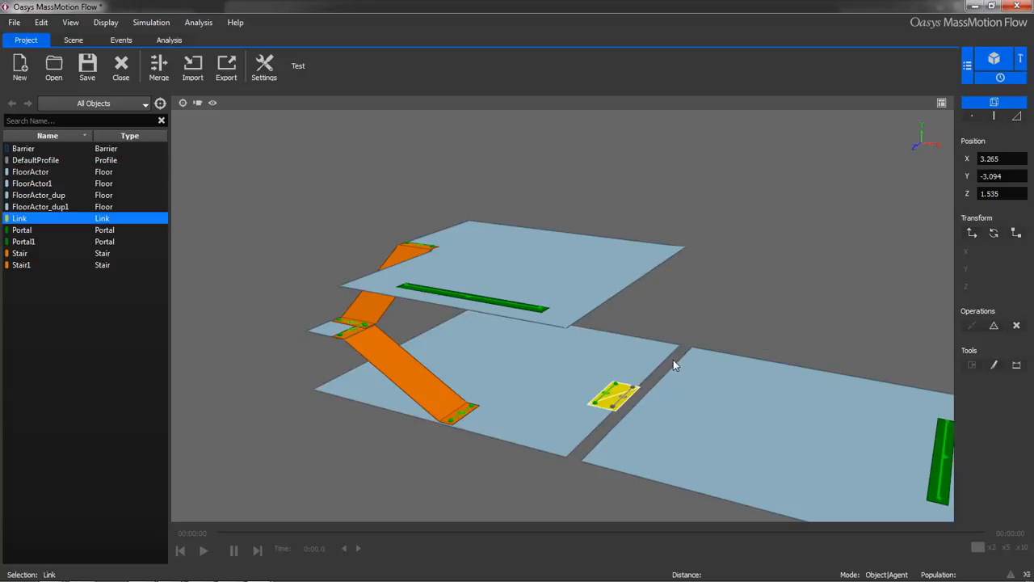
pyautogui.press('x')
pyautogui.moveTo(645, 400); pyautogui.dragTo(662, 409)
pyautogui.press('v')
pyautogui.moveTo(683, 410); pyautogui.dragTo(535, 404, button='middle')
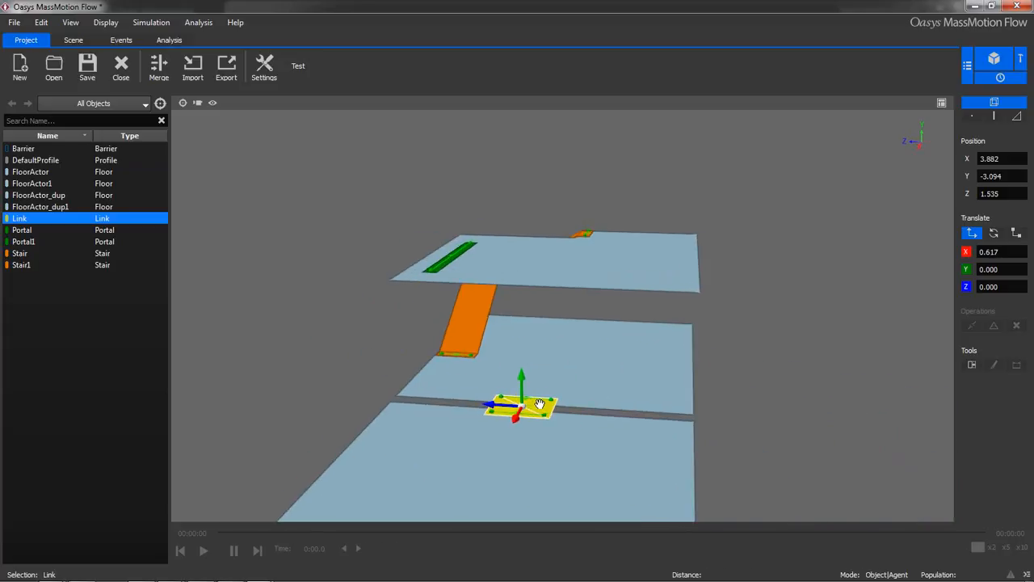
# Unhide the barrier shell around the floors, stairs and link.
pyautogui.click(23, 148)
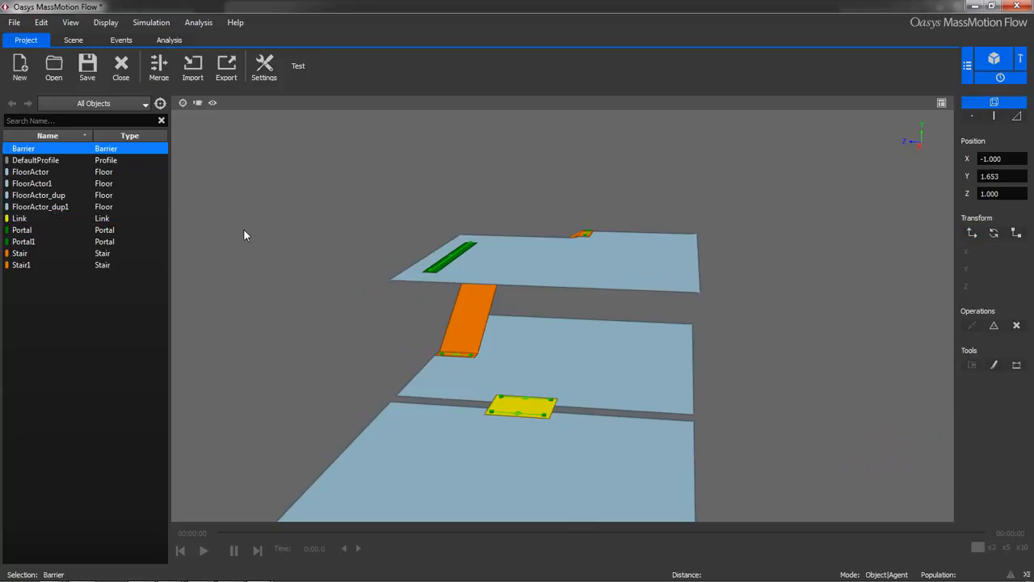
pyautogui.moveTo(360, 284); pyautogui.dragTo(456, 276, button='middle')
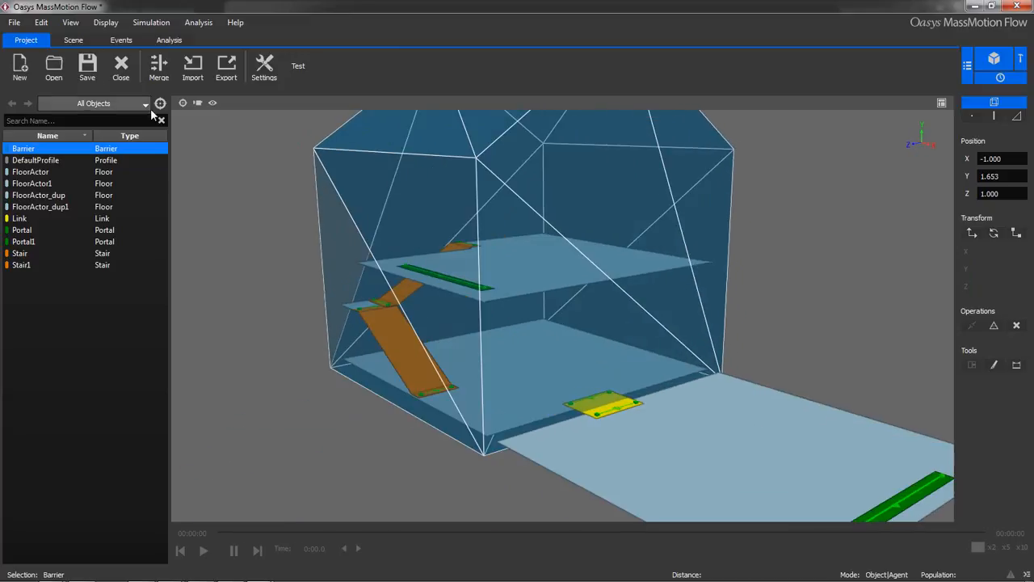
pyautogui.click(169, 39)
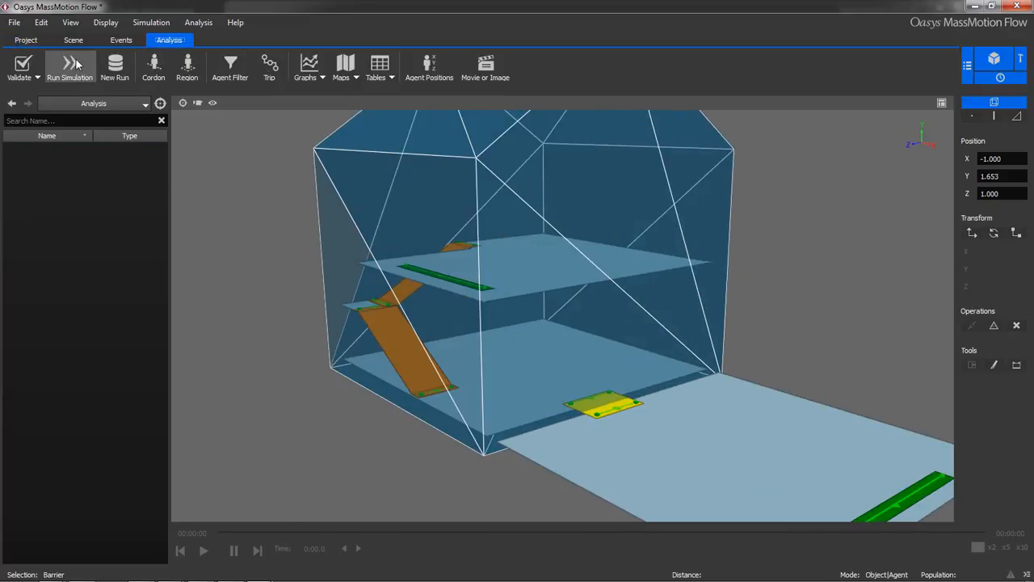
# Create a journey event with a duration of 5 seconds and an agent count of 5.
pyautogui.click(121, 39)
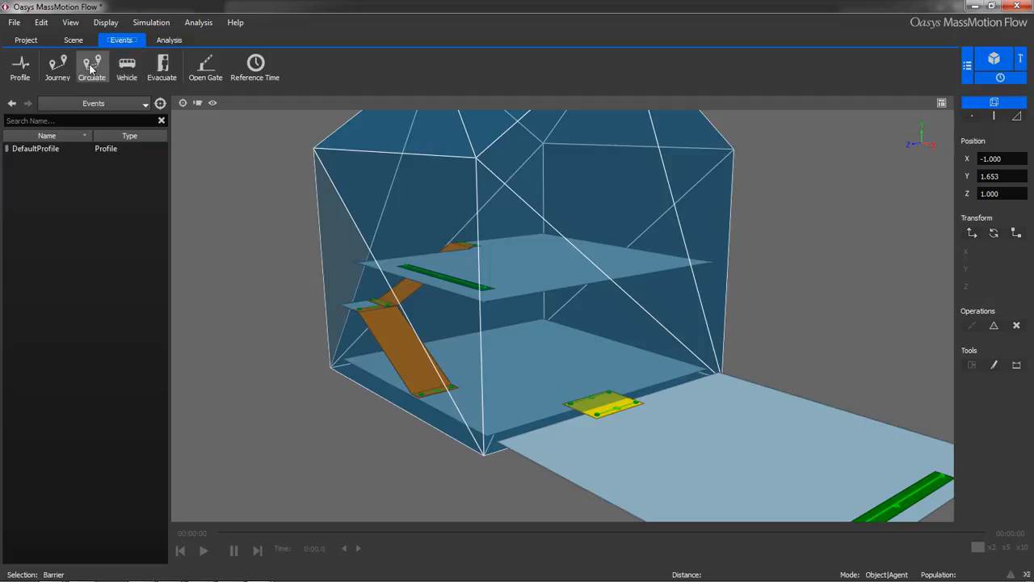
pyautogui.click(68, 64)
pyautogui.tripleClick(493, 171)
pyautogui.write('5')
pyautogui.press('Return')
pyautogui.doubleClick(484, 222)
pyautogui.write('5')
# Set the journey's origin to Portal1 on the outdoor floor and its destination to Portal on the upper floor.
pyautogui.click(833, 461)
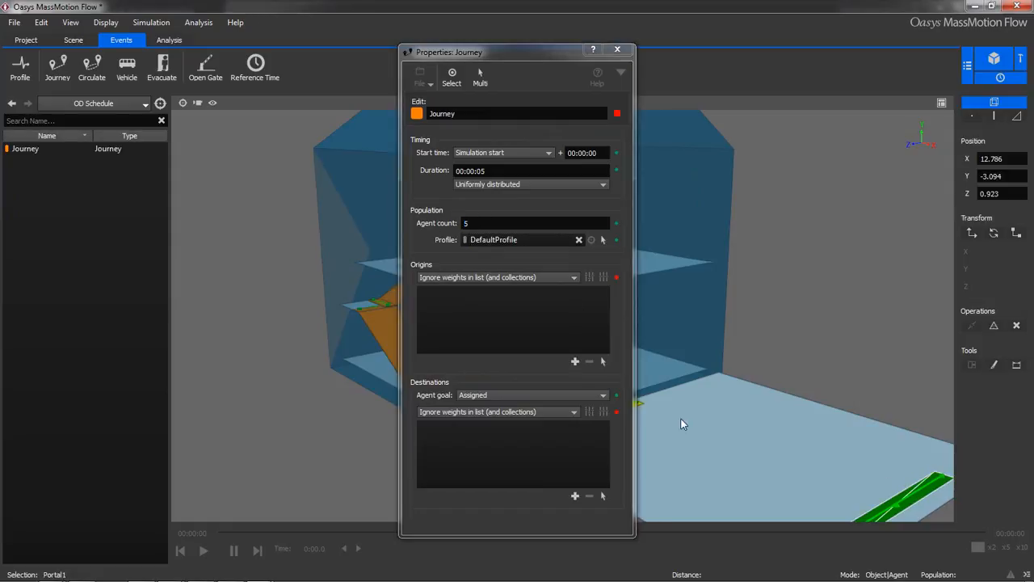
pyautogui.click(574, 362)
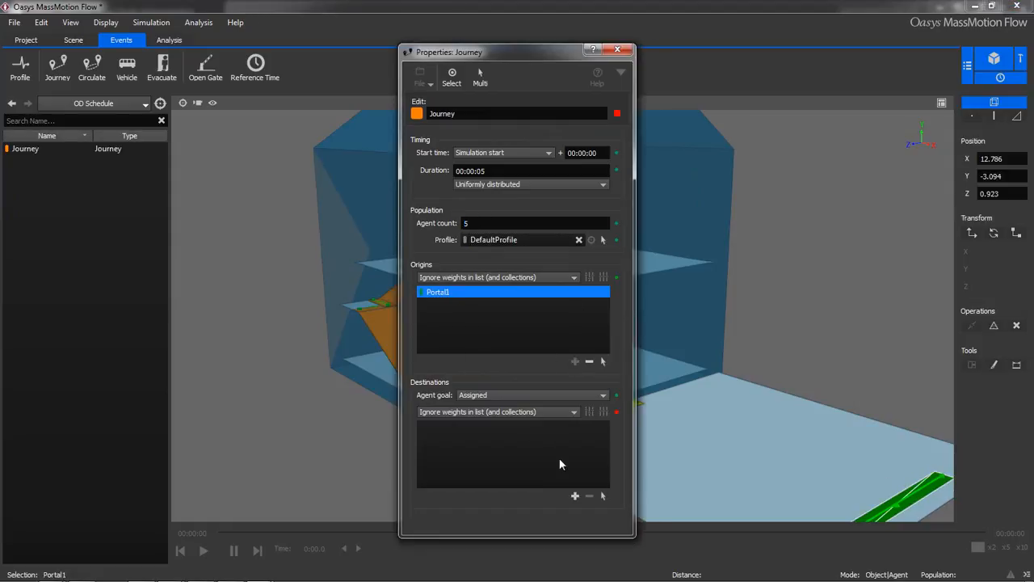
pyautogui.click(605, 496)
pyautogui.click(438, 216)
pyautogui.click(543, 275)
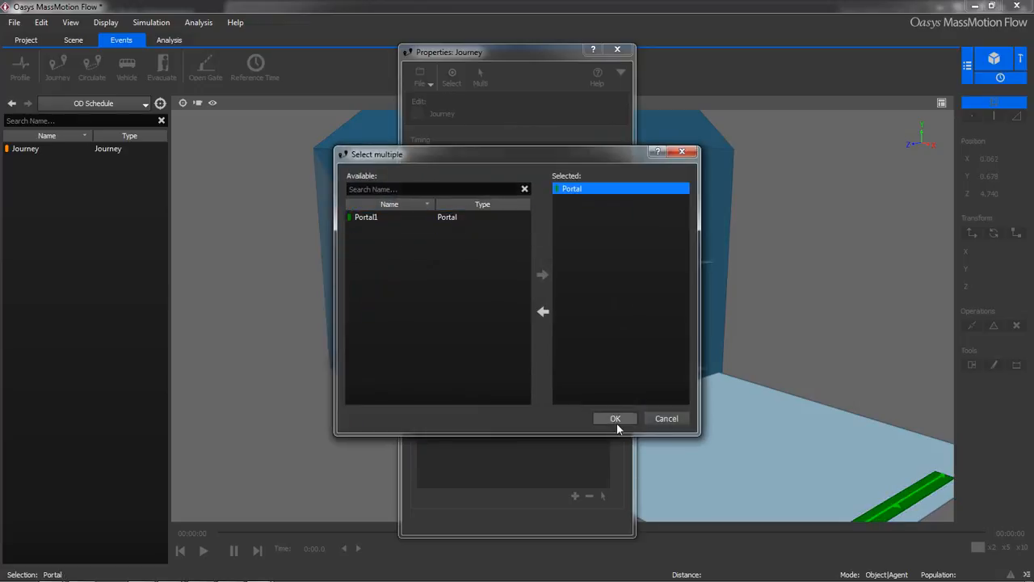
pyautogui.click(612, 417)
pyautogui.moveTo(535, 53); pyautogui.dragTo(233, 61)
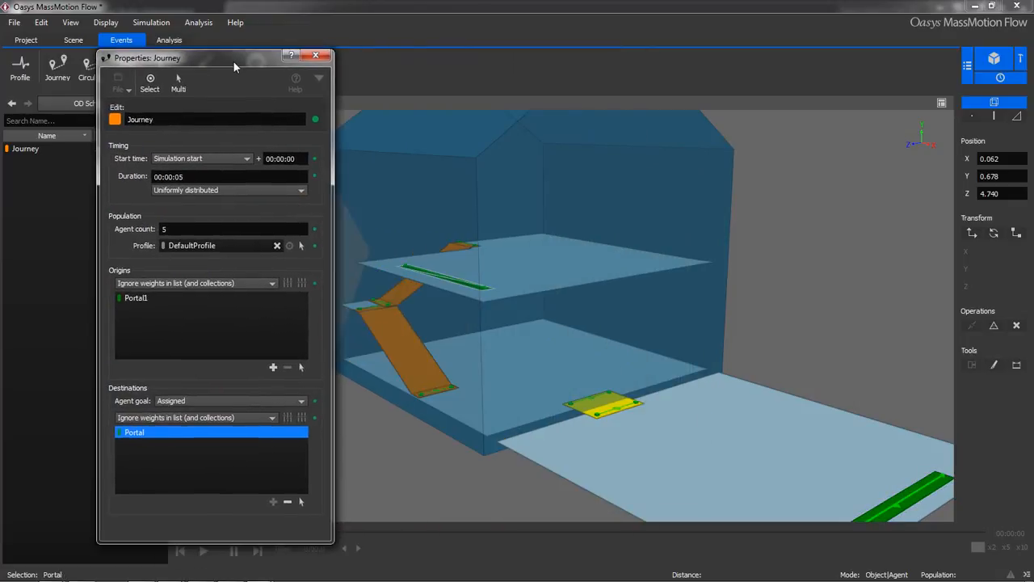
pyautogui.click(315, 55)
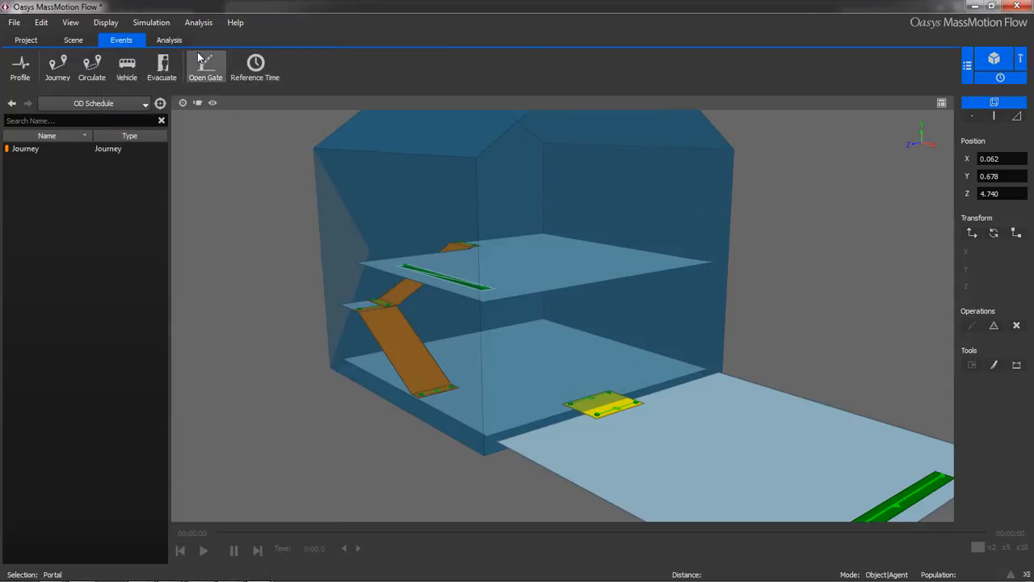
# Launch a new simulation named DefaultRun in the folder C:\MM\test\Simple, overwriting the data from the previous simulation.
pyautogui.click(170, 39)
pyautogui.click(53, 63)
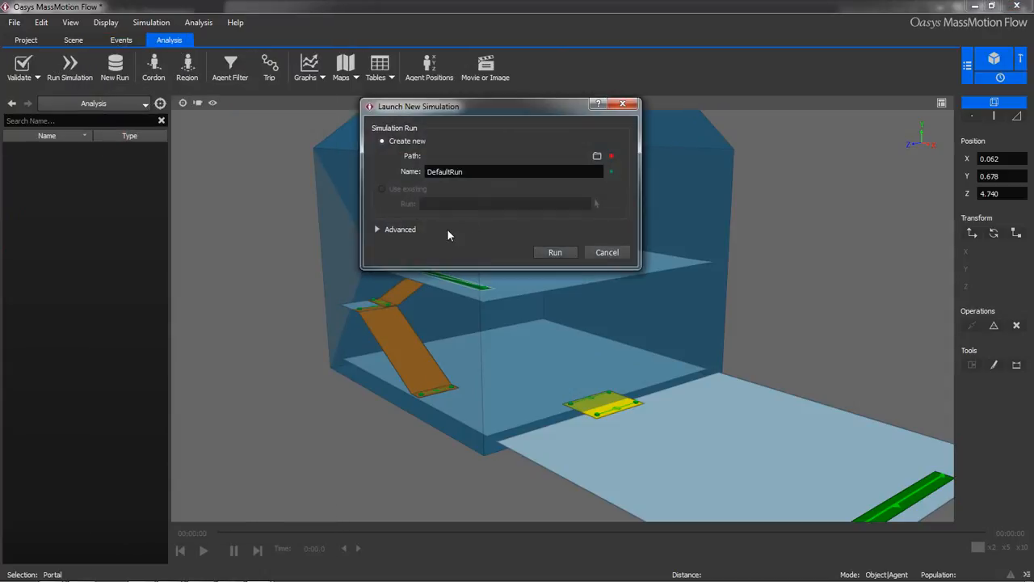
pyautogui.click(594, 155)
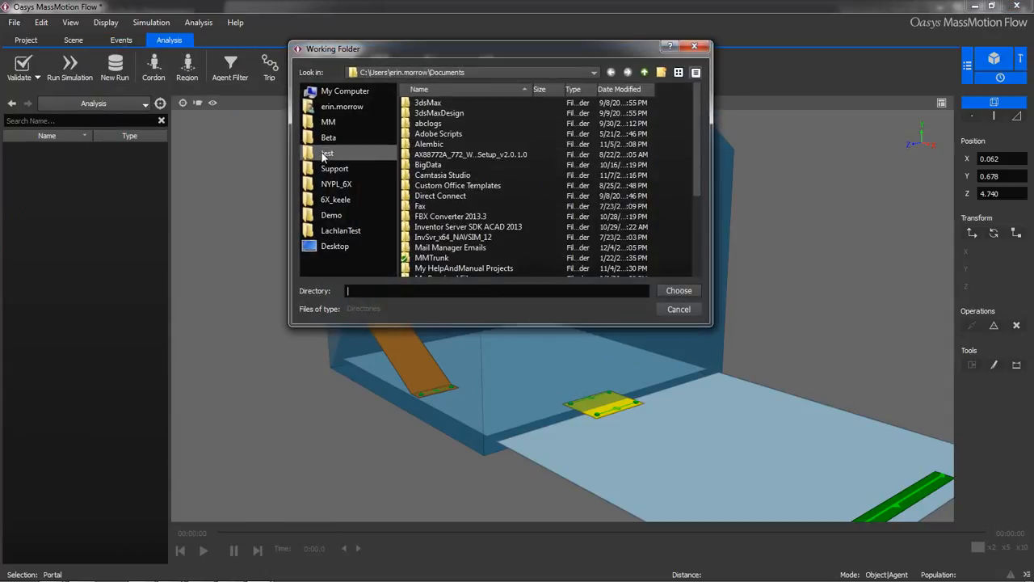
pyautogui.click(325, 153)
pyautogui.click(425, 163)
pyautogui.doubleClick(425, 163)
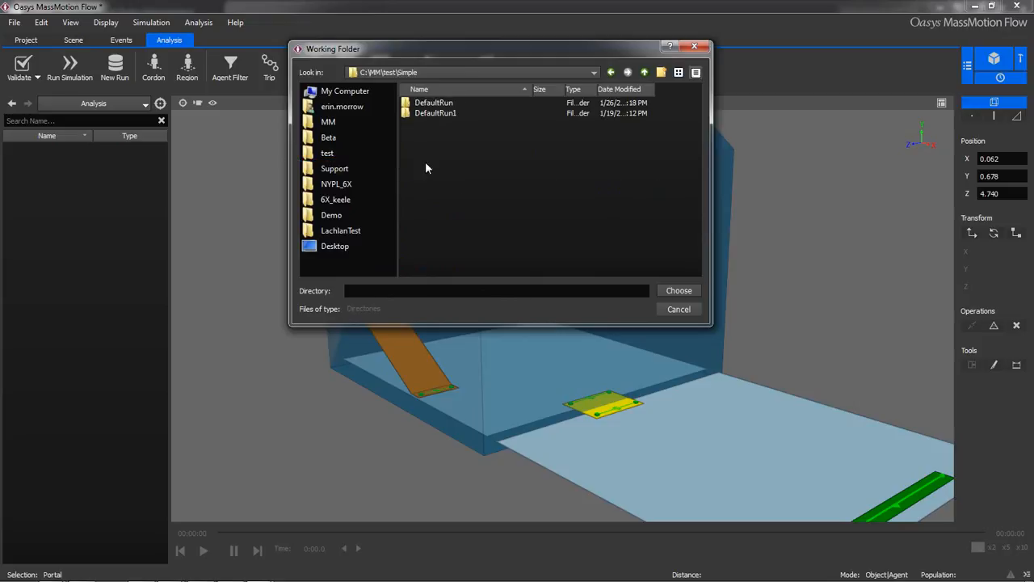
pyautogui.click(679, 290)
pyautogui.click(570, 254)
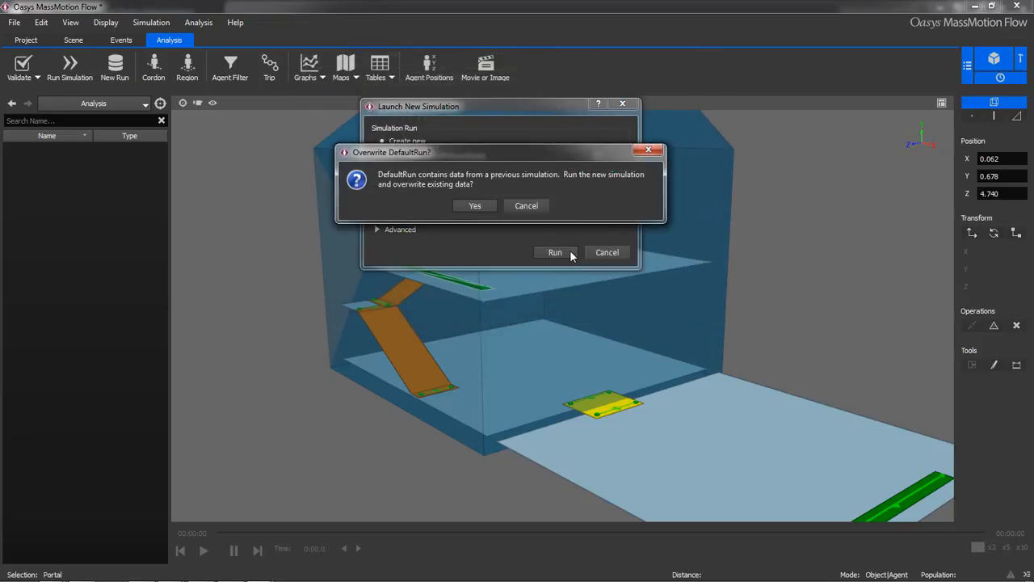
pyautogui.click(472, 207)
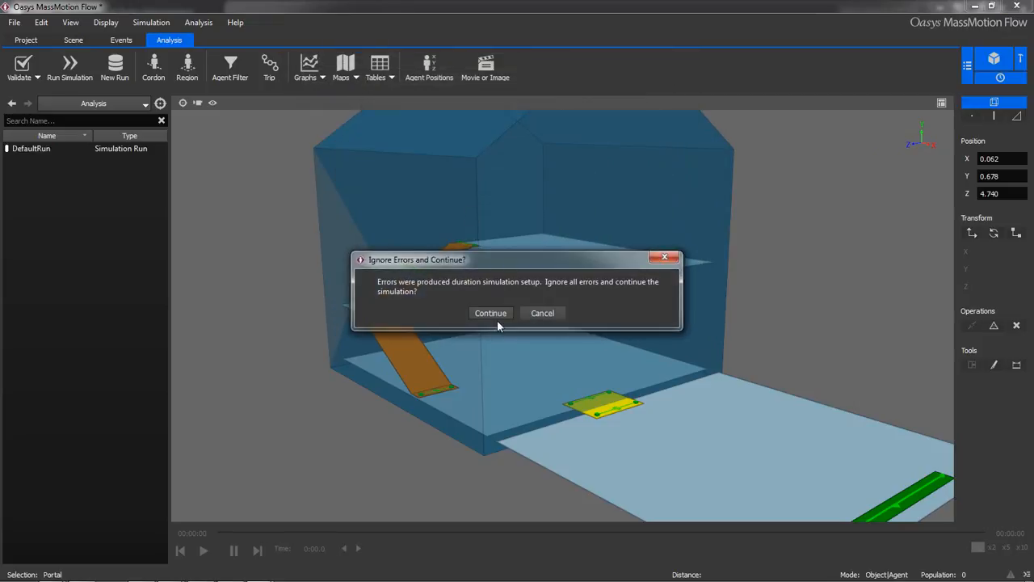
# Cancel the simulation at the setup error prompt and examine the Link's route errors in the issue log.
pyautogui.click(537, 313)
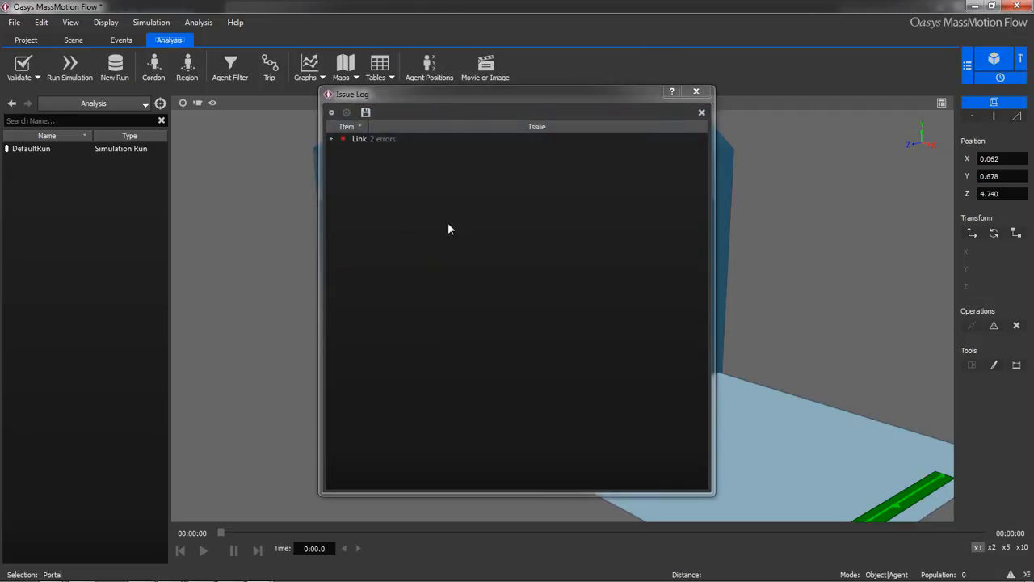
pyautogui.click(333, 139)
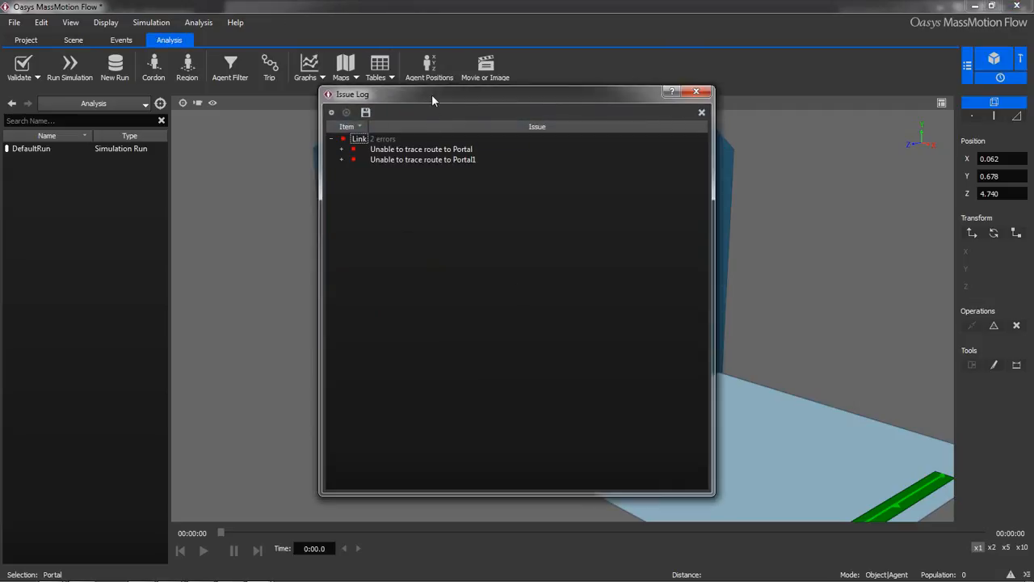
pyautogui.click(342, 150)
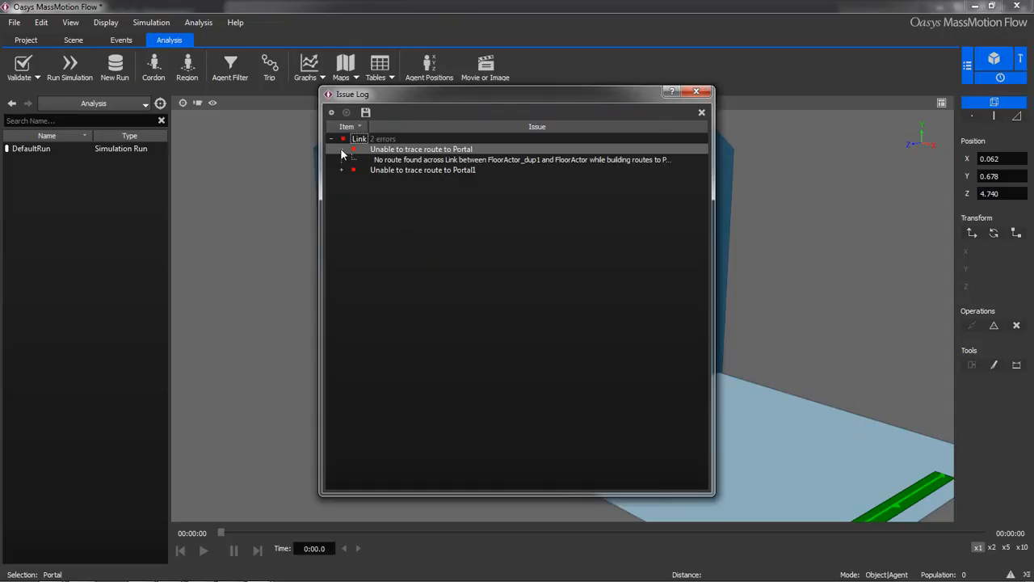
pyautogui.click(697, 93)
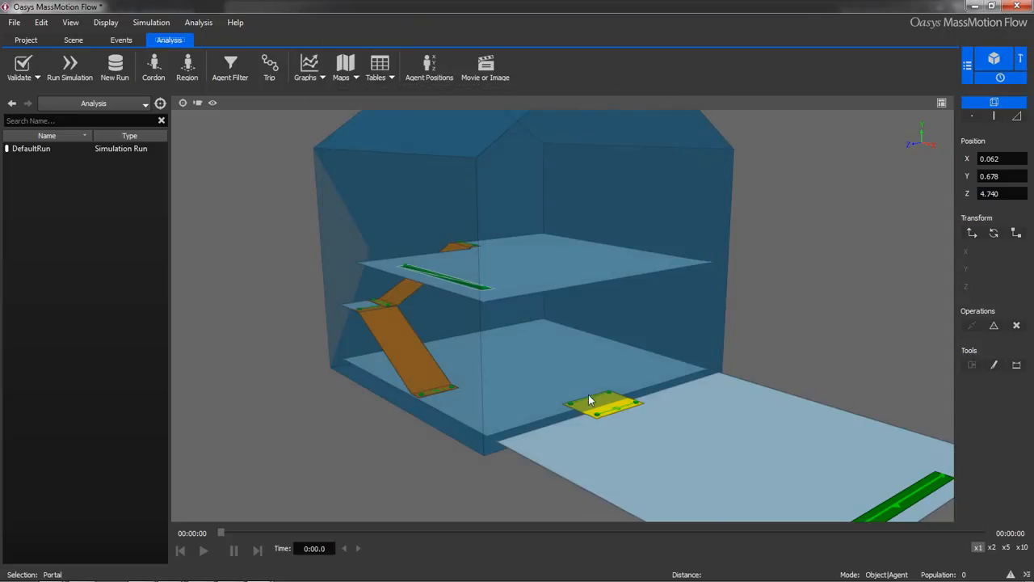
# Review the link's access and agent behaviour properties, including the available traversal types.
pyautogui.doubleClick(622, 409)
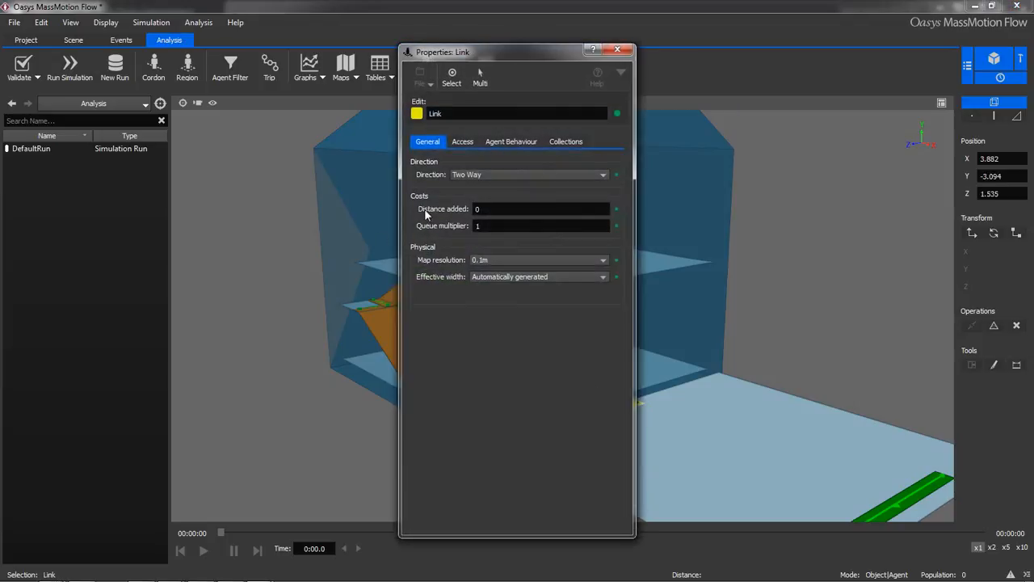
pyautogui.click(468, 144)
pyautogui.click(489, 144)
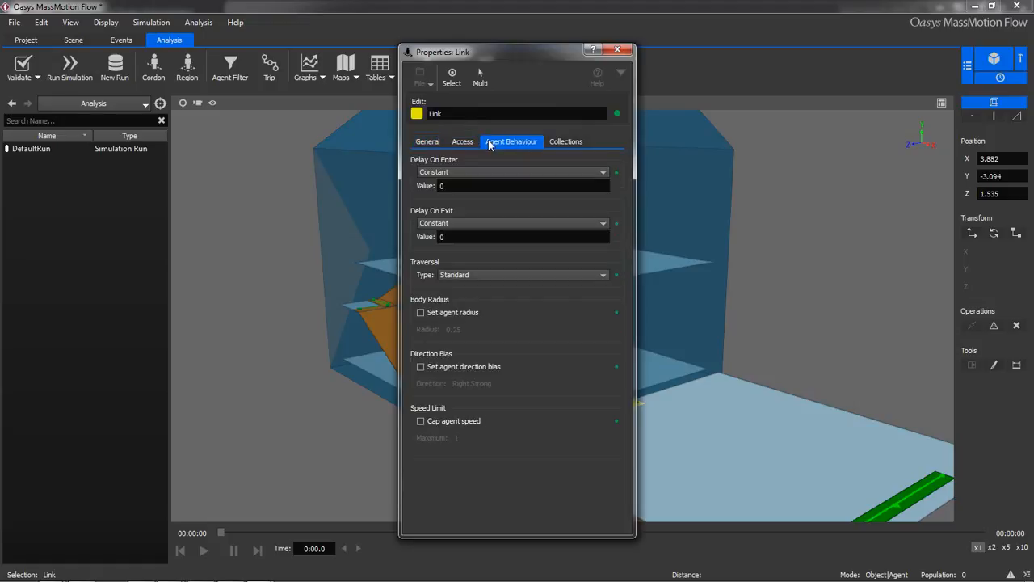
pyautogui.moveTo(489, 51); pyautogui.dragTo(236, 51)
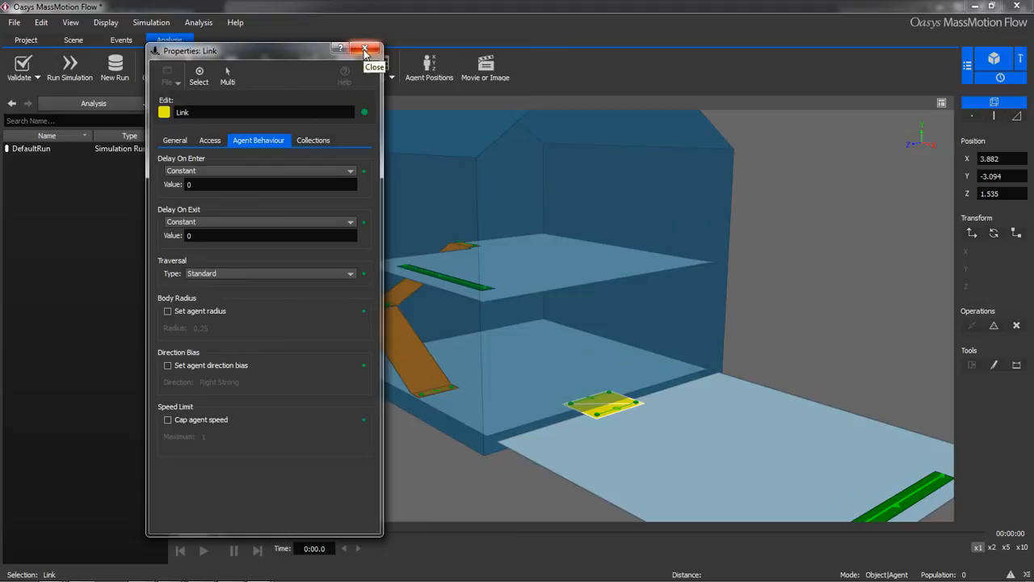
pyautogui.click(242, 274)
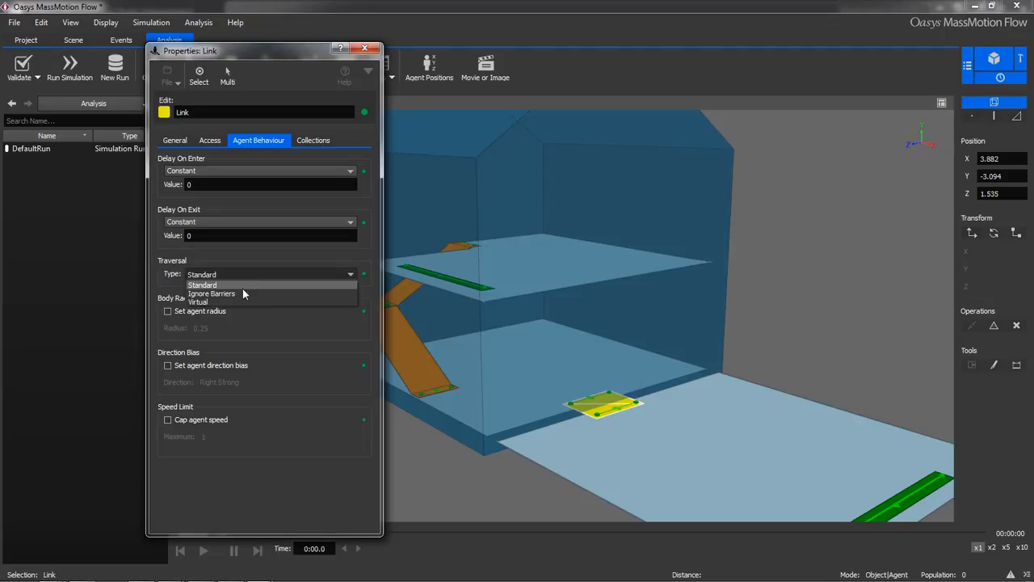
pyautogui.click(244, 260)
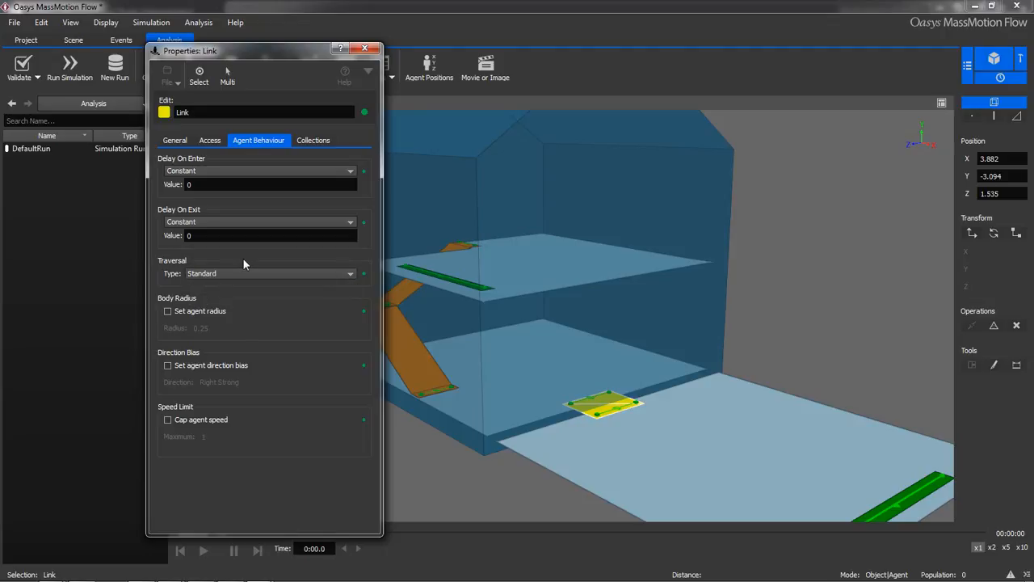
pyautogui.click(364, 49)
# Select the barrier shell and show it in a full-size Left view focused on the doorway area above the link.
pyautogui.moveTo(539, 322); pyautogui.dragTo(472, 305, button='middle')
pyautogui.click(534, 216)
pyautogui.click(942, 104)
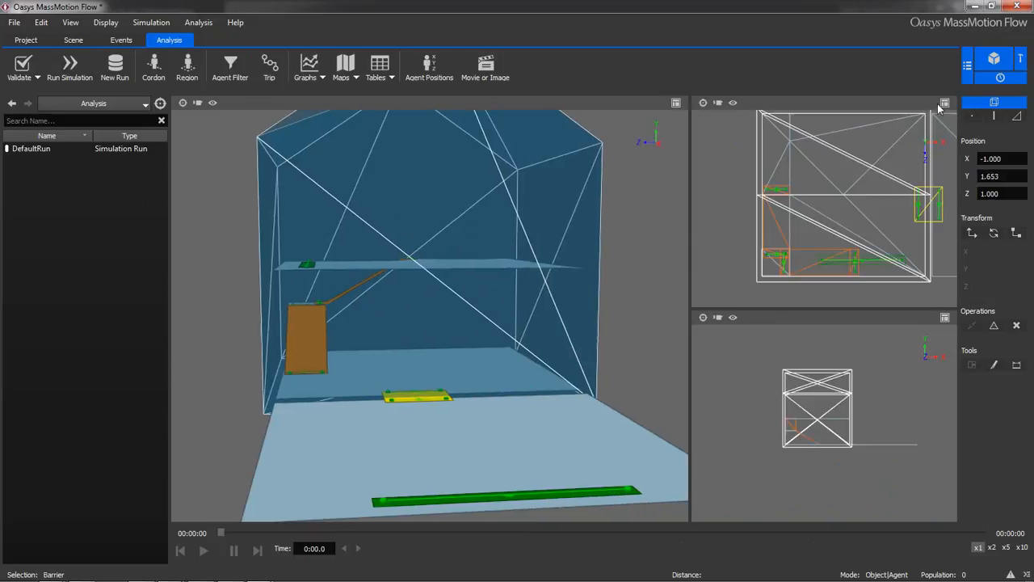
pyautogui.click(733, 318)
pyautogui.moveTo(730, 347)
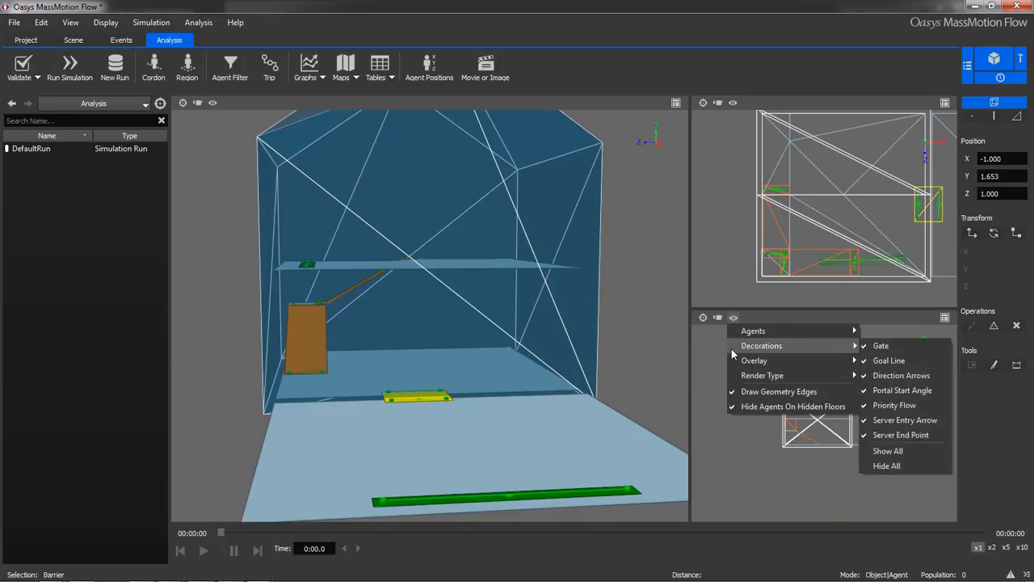
pyautogui.click(718, 317)
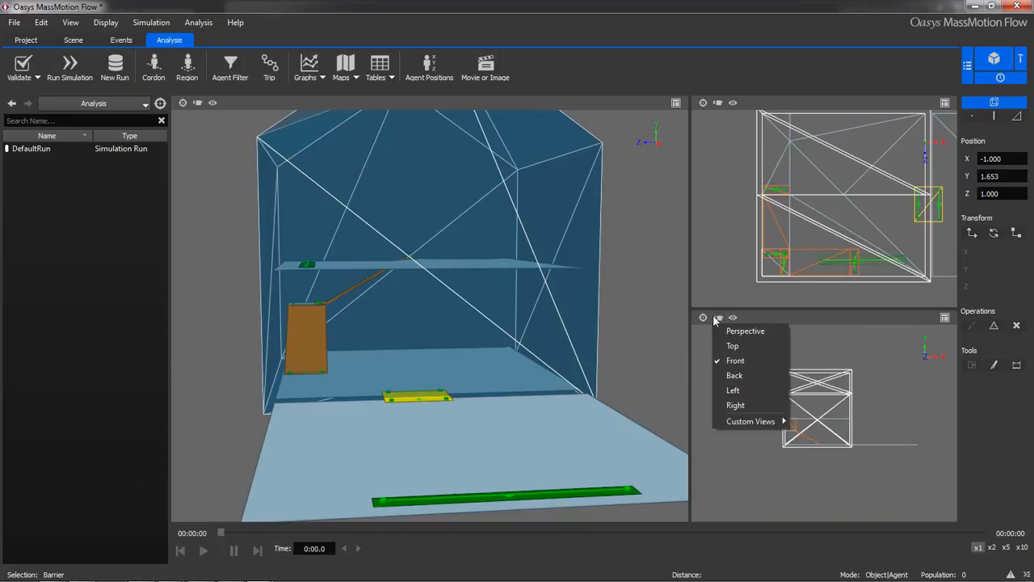
pyautogui.click(738, 389)
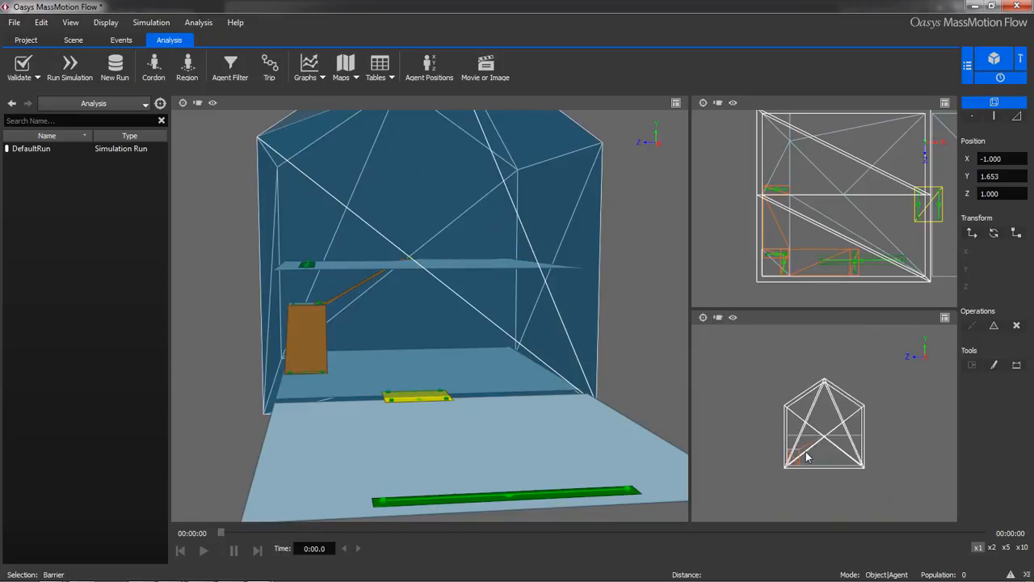
pyautogui.click(946, 319)
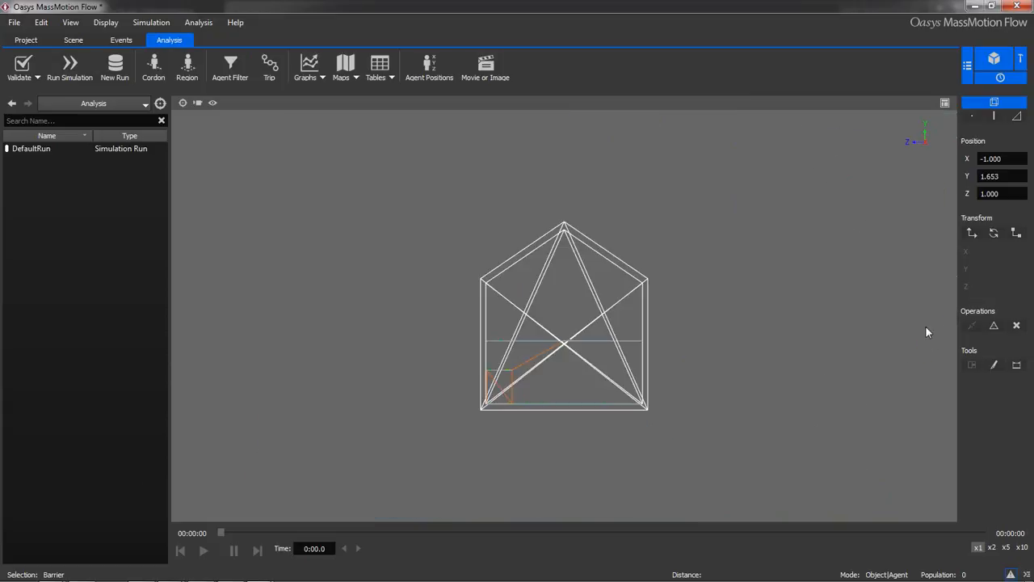
pyautogui.scroll(3, 515, 417)
pyautogui.moveTo(517, 419); pyautogui.dragTo(544, 316, button='middle')
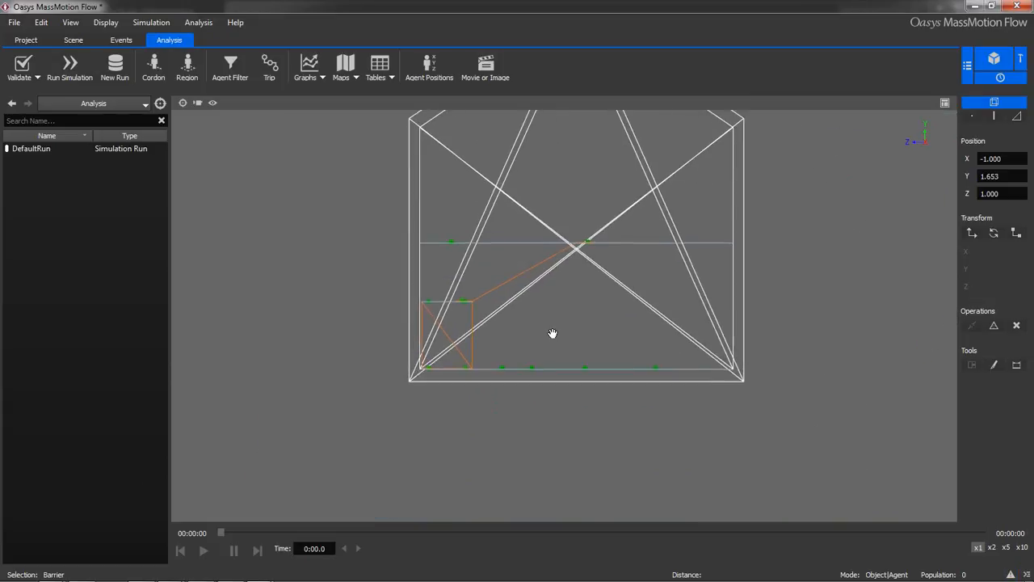
pyautogui.scroll(2, 553, 334)
pyautogui.scroll(1, 517, 397)
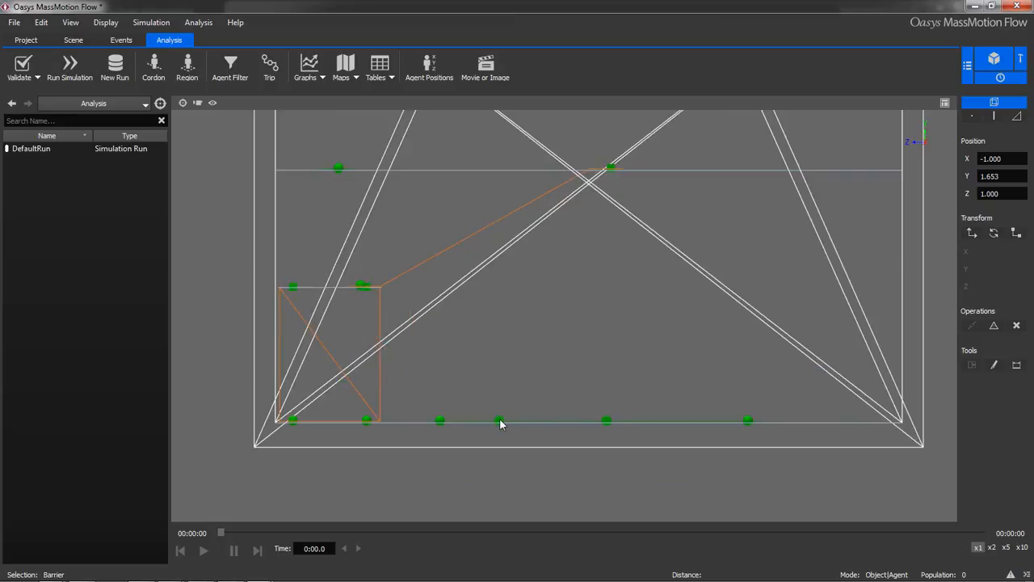
# Cut the barrier with two vertical lines rising from the ground floor, one at each side of the link, to form the doorway sides.
pyautogui.click(993, 367)
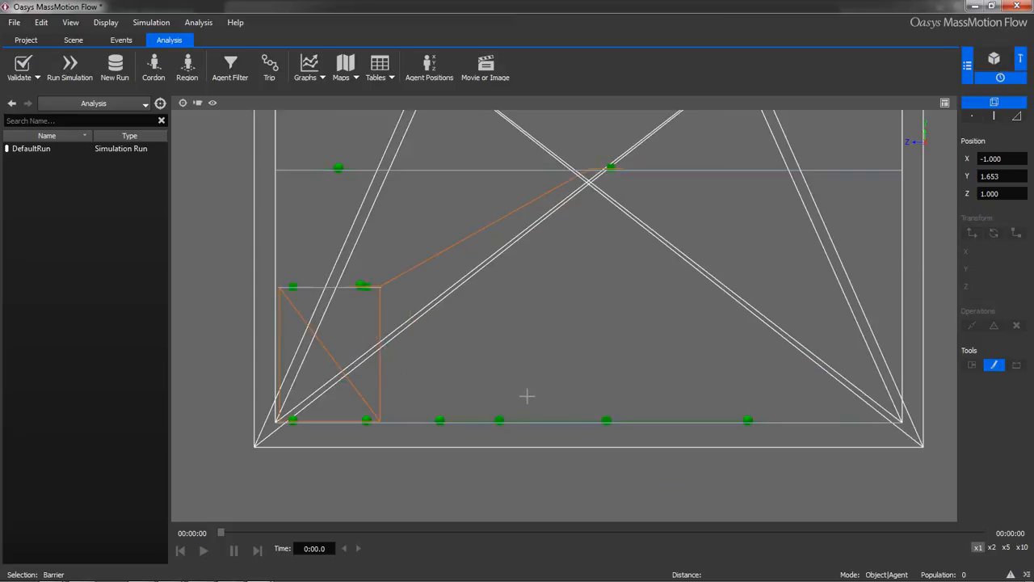
pyautogui.click(484, 422)
pyautogui.doubleClick(484, 243)
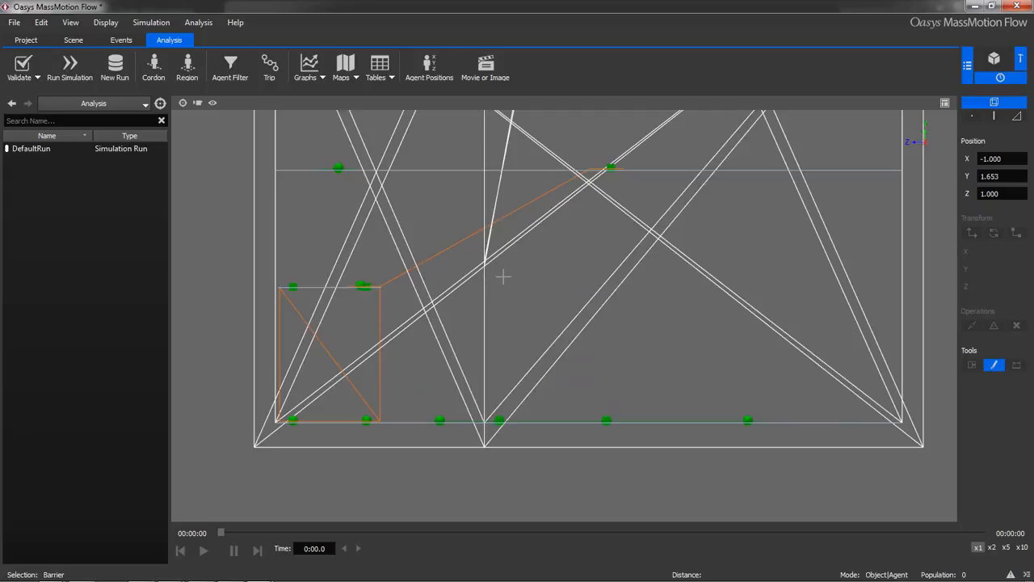
pyautogui.click(621, 425)
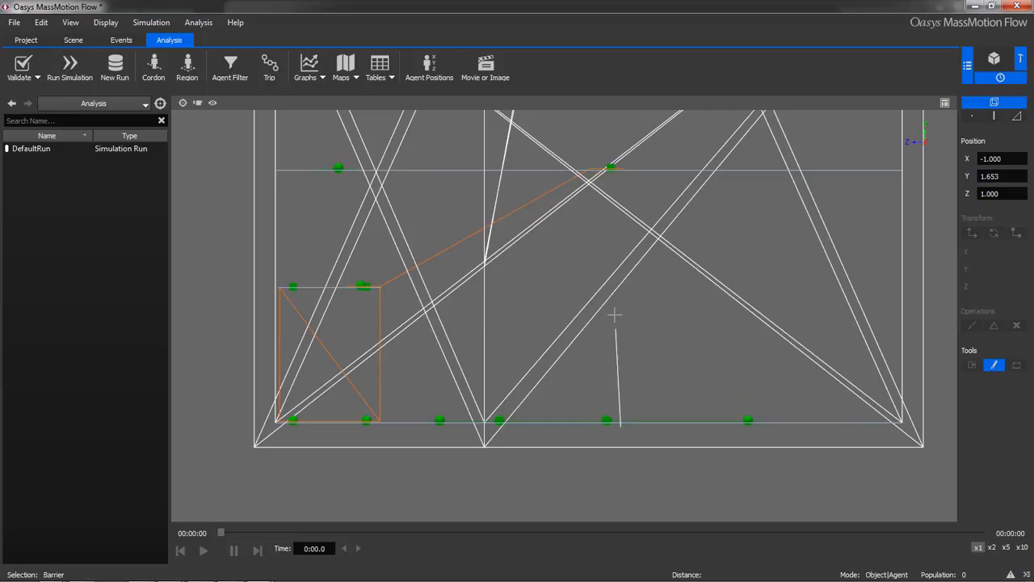
pyautogui.doubleClick(621, 265)
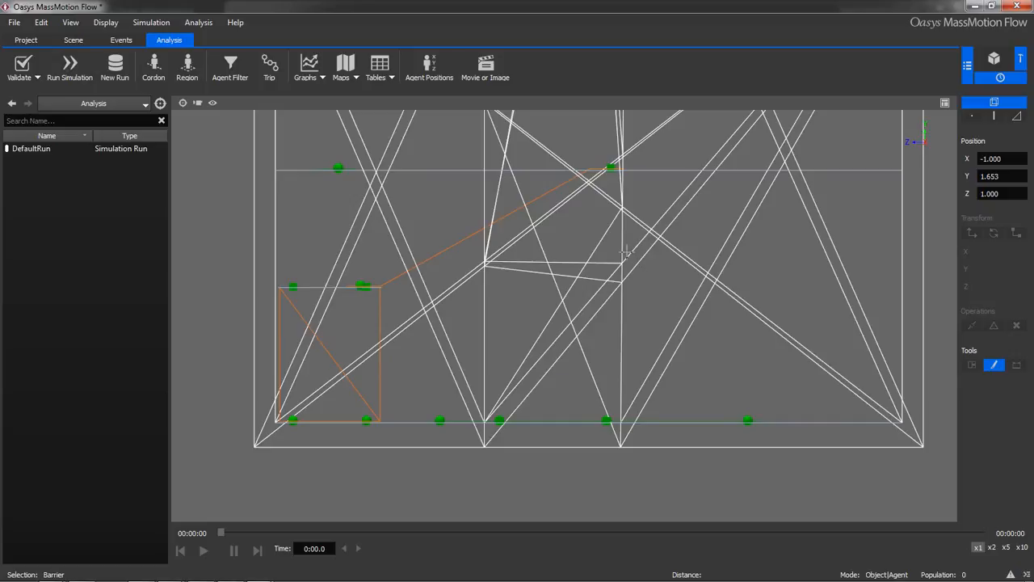
# Cut the barrier with a horizontal line across the two vertical cuts, just below the upper floor, to form the doorway's top edge.
pyautogui.click(945, 104)
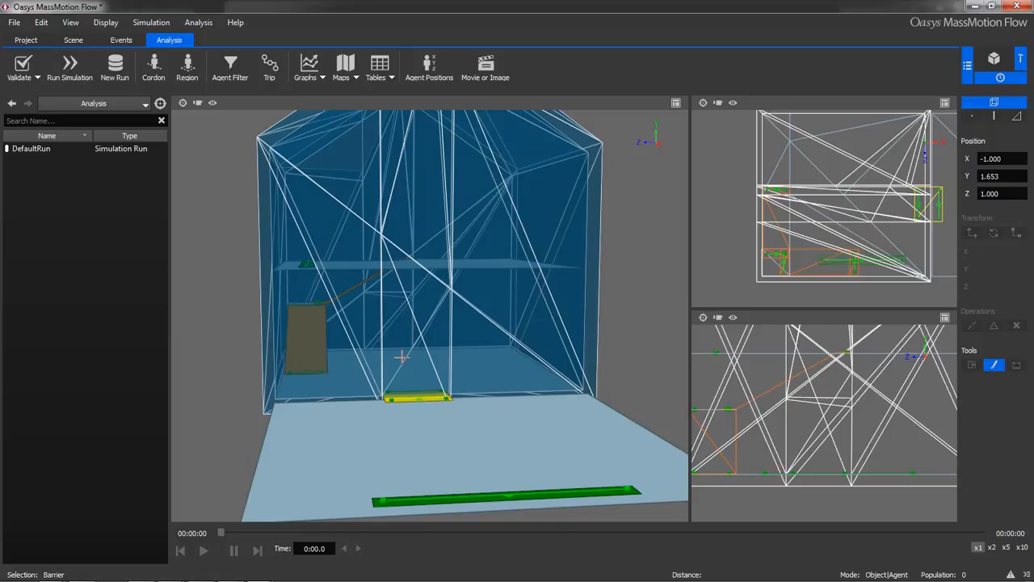
pyautogui.click(945, 318)
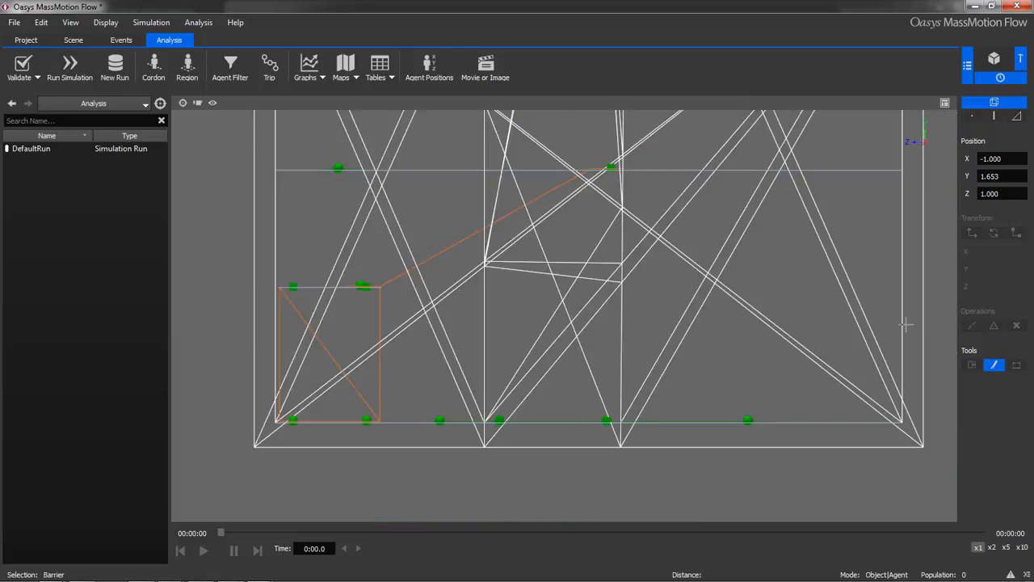
pyautogui.click(624, 252)
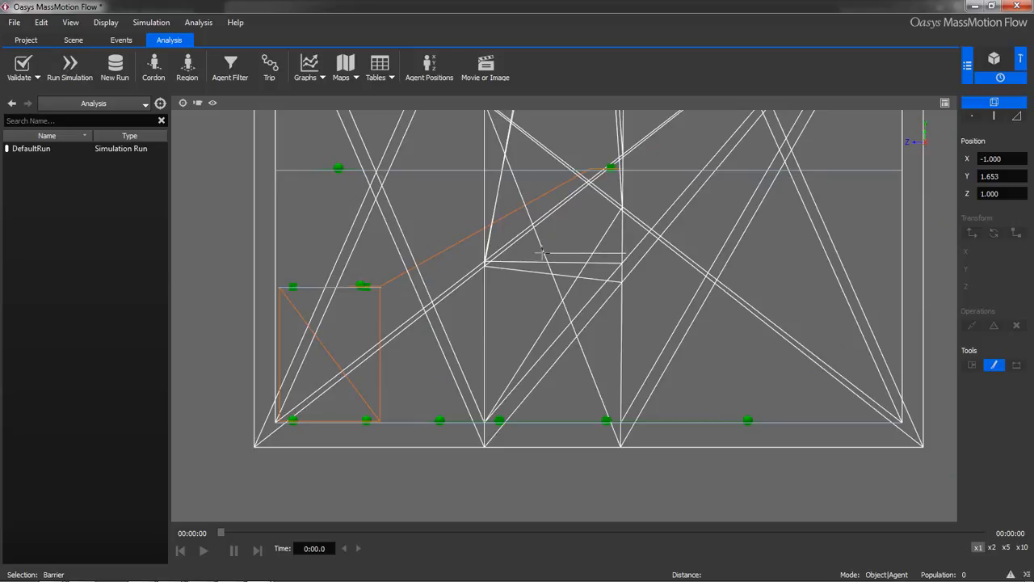
pyautogui.click(481, 253)
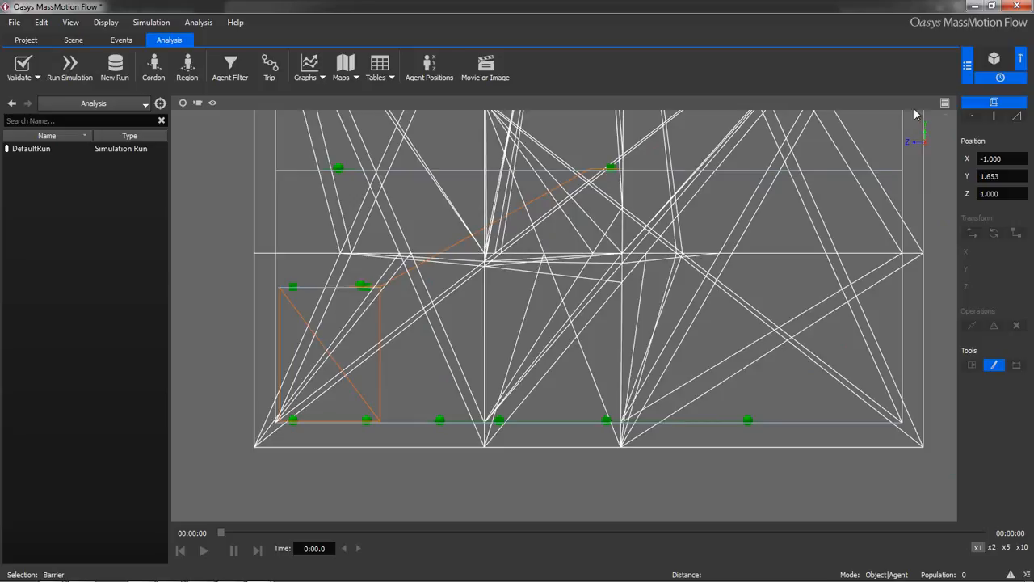
pyautogui.click(945, 103)
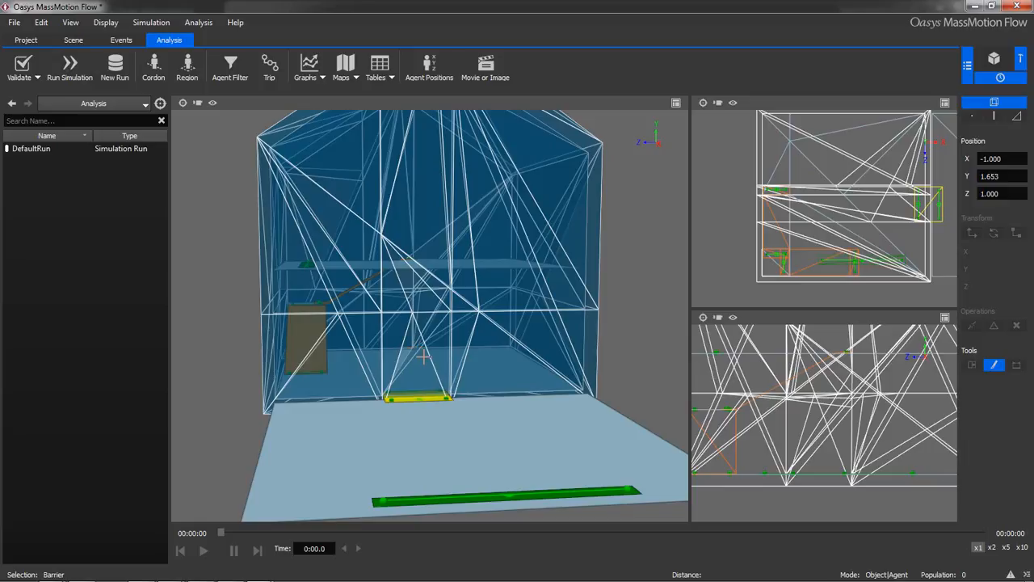
# Delete the three outer barrier faces that fill the doorway outline above the link.
pyautogui.click(676, 102)
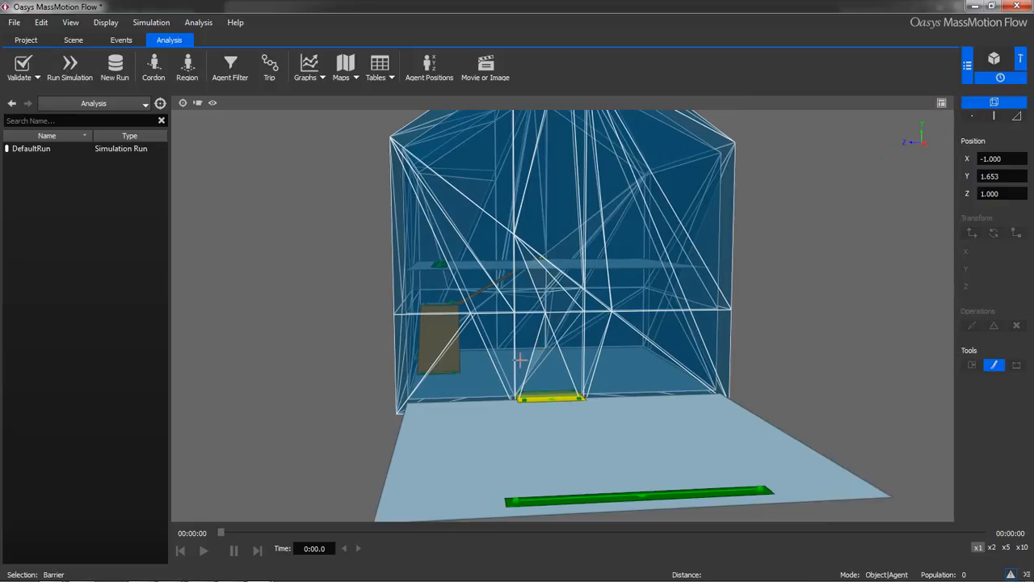
pyautogui.scroll(5, 554, 375)
pyautogui.scroll(-5, 582, 266)
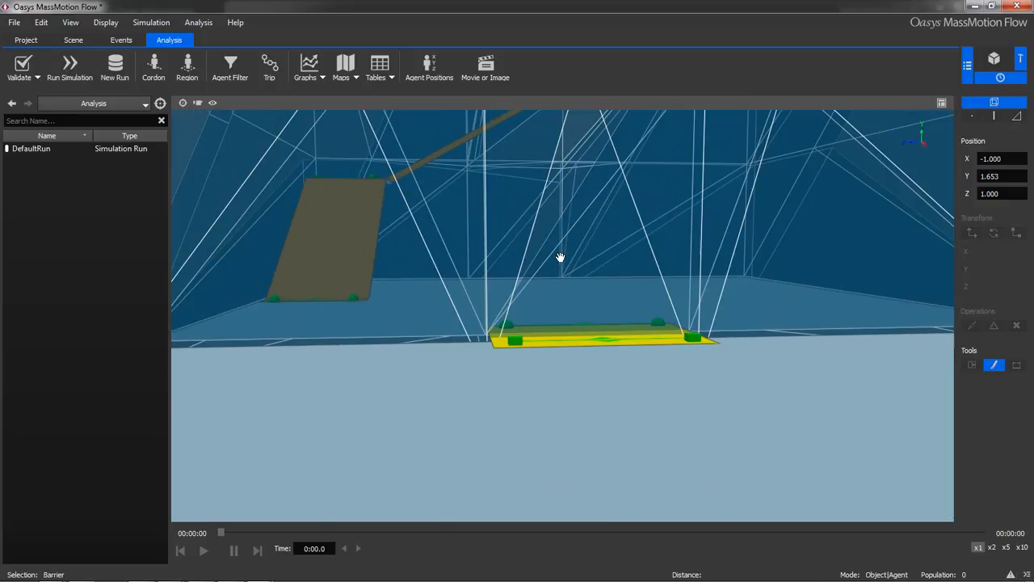
pyautogui.scroll(6, 561, 321)
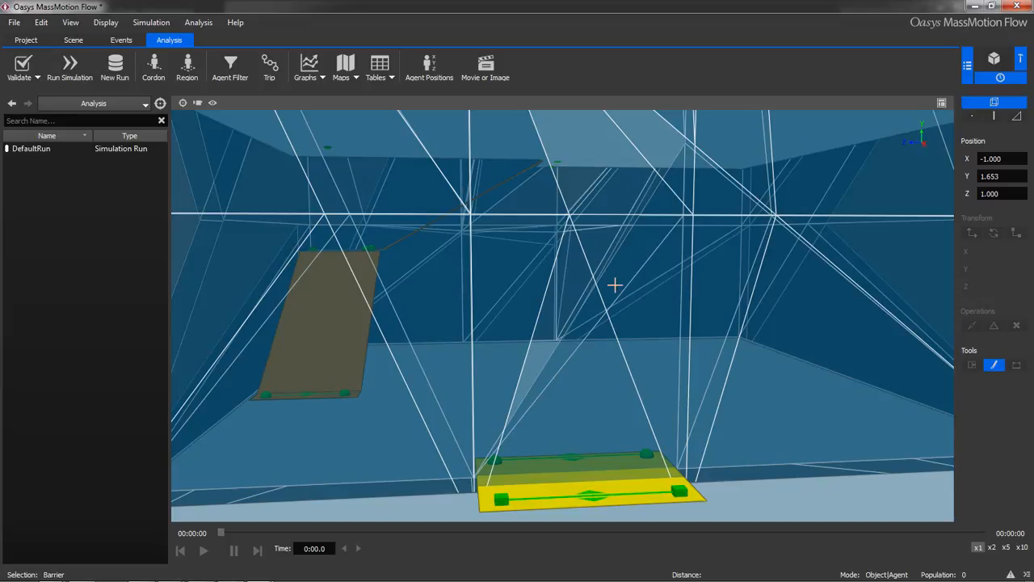
pyautogui.press('f')
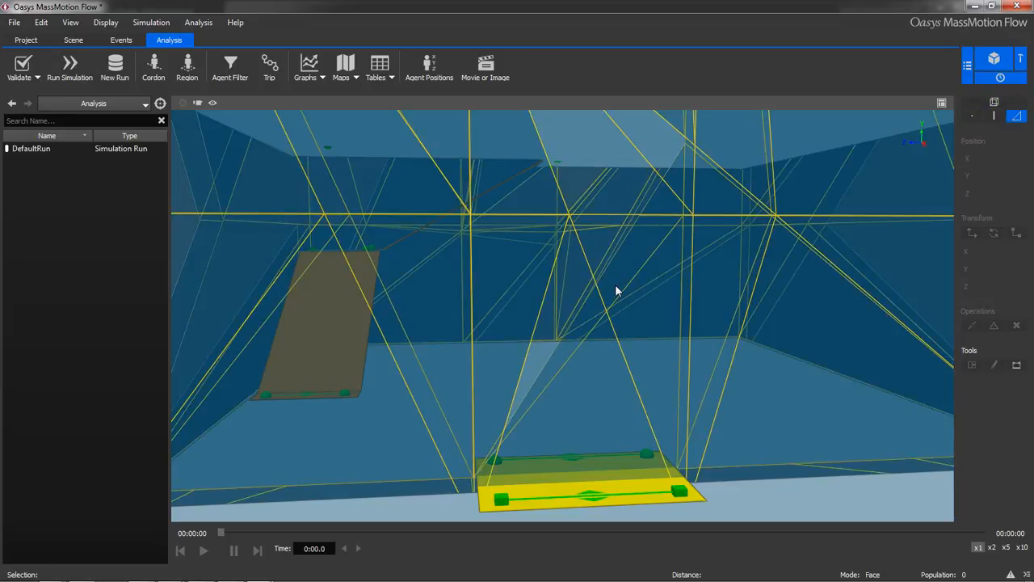
pyautogui.click(655, 325)
pyautogui.keyDown('shift'); pyautogui.click(605, 353); pyautogui.keyUp('shift')
pyautogui.keyDown('shift'); pyautogui.click(502, 306); pyautogui.keyUp('shift')
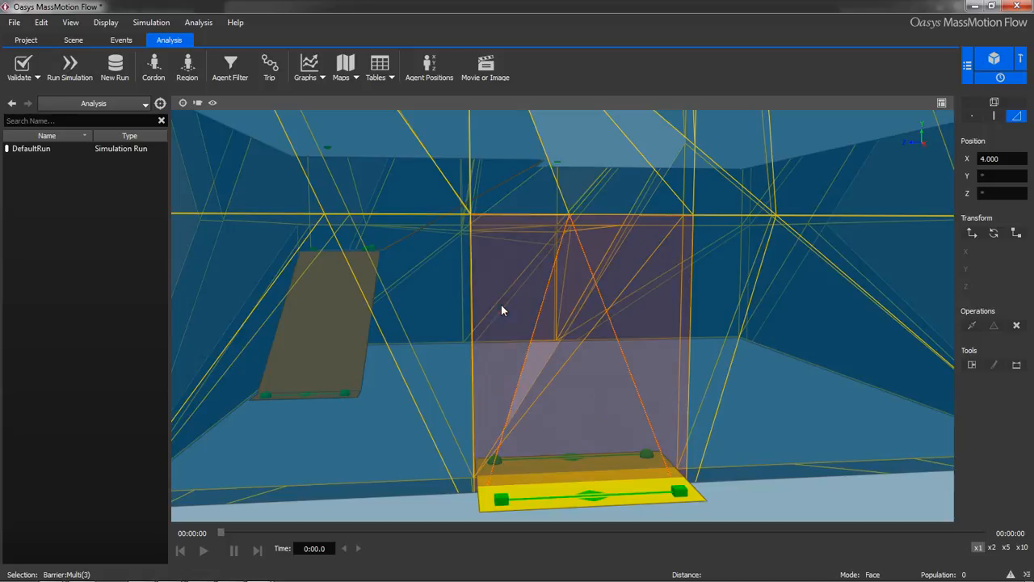
pyautogui.press('Escape')
# Delete the inner barrier faces remaining inside the doorway outline to open the wall completely.
pyautogui.click(618, 357)
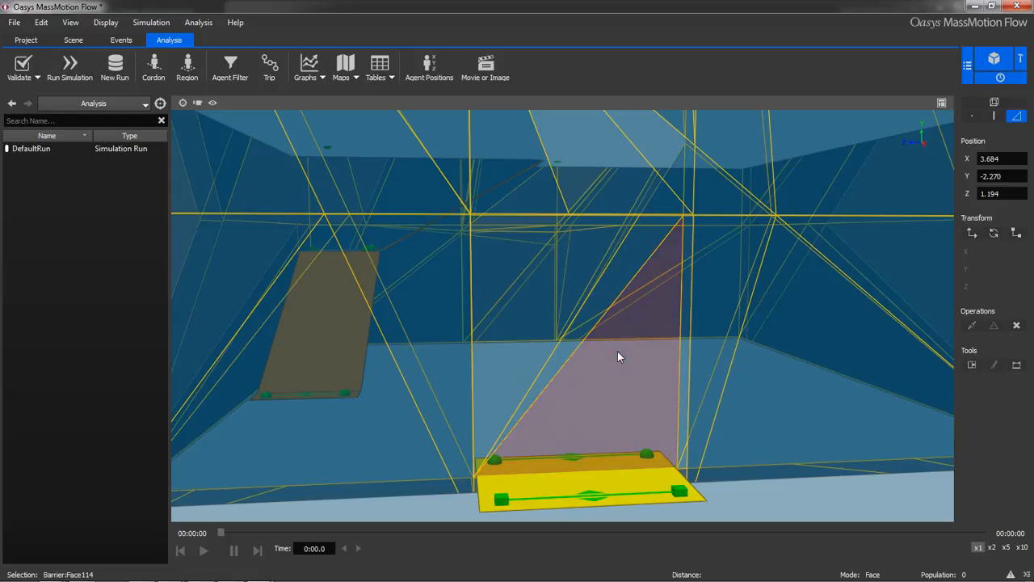
pyautogui.click(586, 331)
pyautogui.keyDown('ctrl'); pyautogui.click(501, 312); pyautogui.keyUp('ctrl')
pyautogui.keyDown('ctrl'); pyautogui.click(625, 386); pyautogui.keyUp('ctrl')
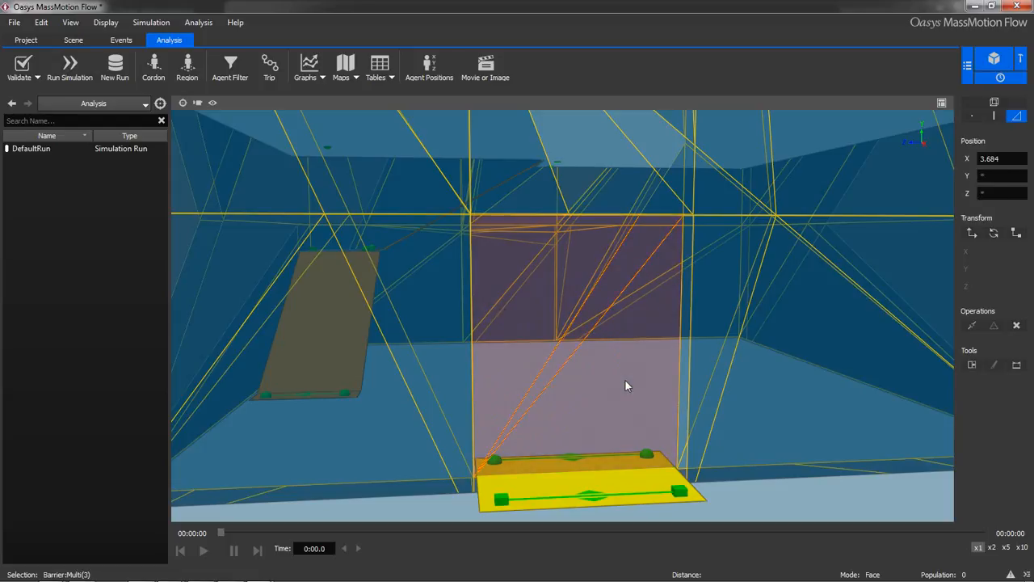
pyautogui.press('Delete')
# Simplify the barrier's geometry as a whole object and deselect it.
pyautogui.scroll(-2, 609, 390)
pyautogui.scroll(-6, 603, 394)
pyautogui.moveTo(563, 405)
pyautogui.mouseDown(button='middle')
pyautogui.moveTo(552, 383)
pyautogui.moveTo(558, 390)
pyautogui.mouseUp(button='middle')
pyautogui.press('space')
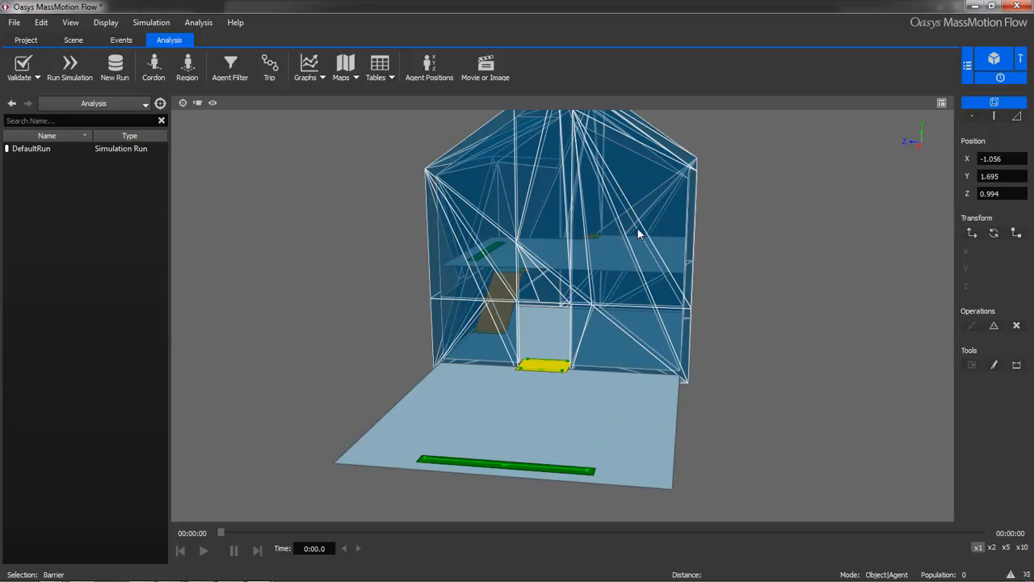
pyautogui.click(993, 326)
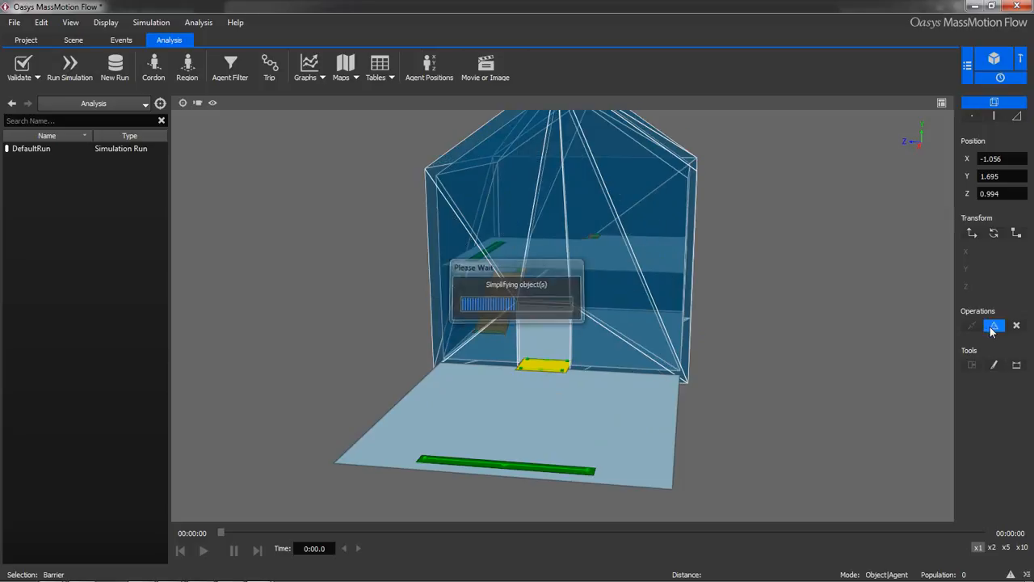
pyautogui.click(724, 309)
# Rerun the DefaultRun simulation with the doorway in place and close the simulation window.
pyautogui.moveTo(606, 293); pyautogui.dragTo(646, 284, button='middle')
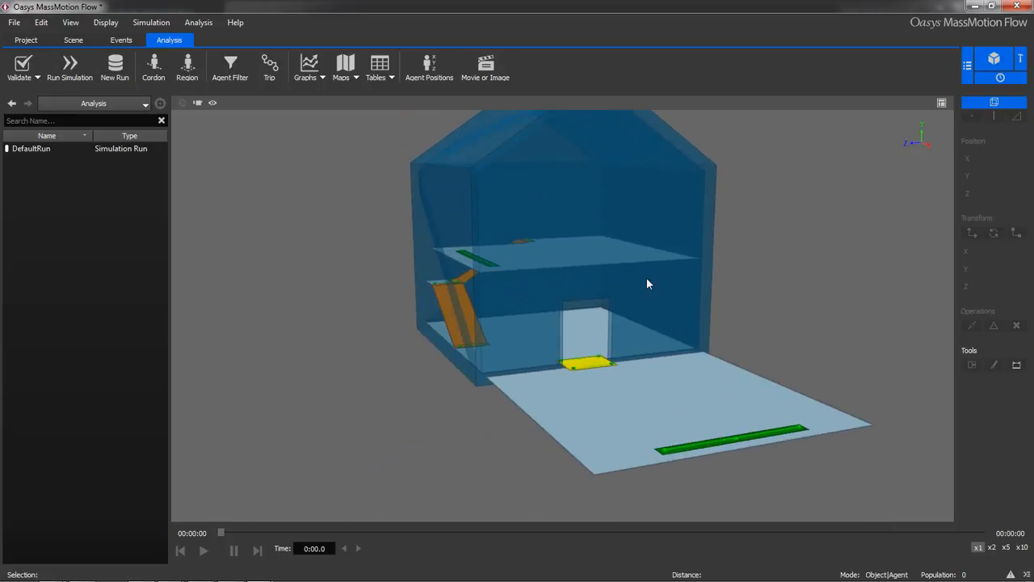
pyautogui.click(68, 68)
pyautogui.click(571, 358)
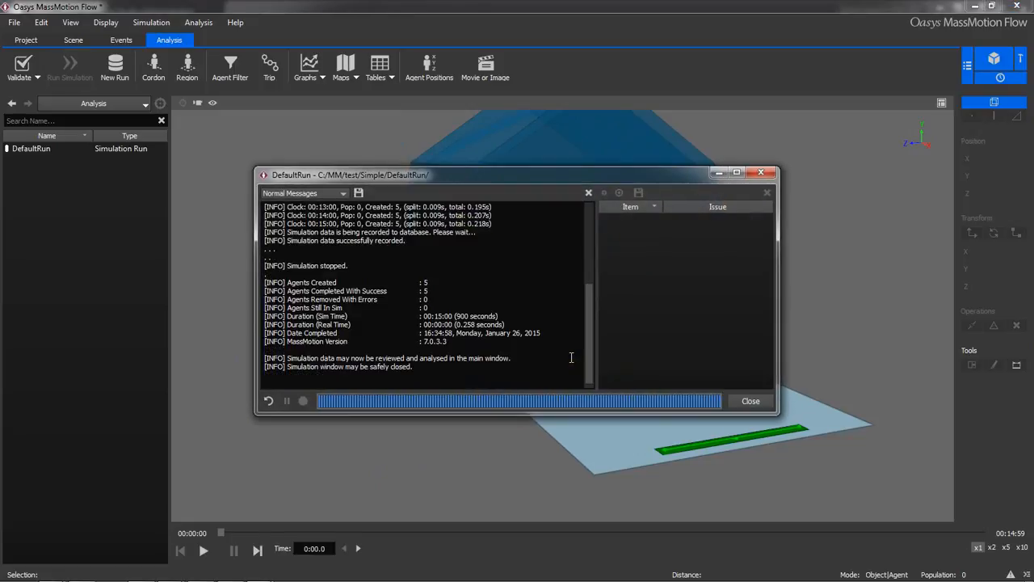
pyautogui.click(751, 402)
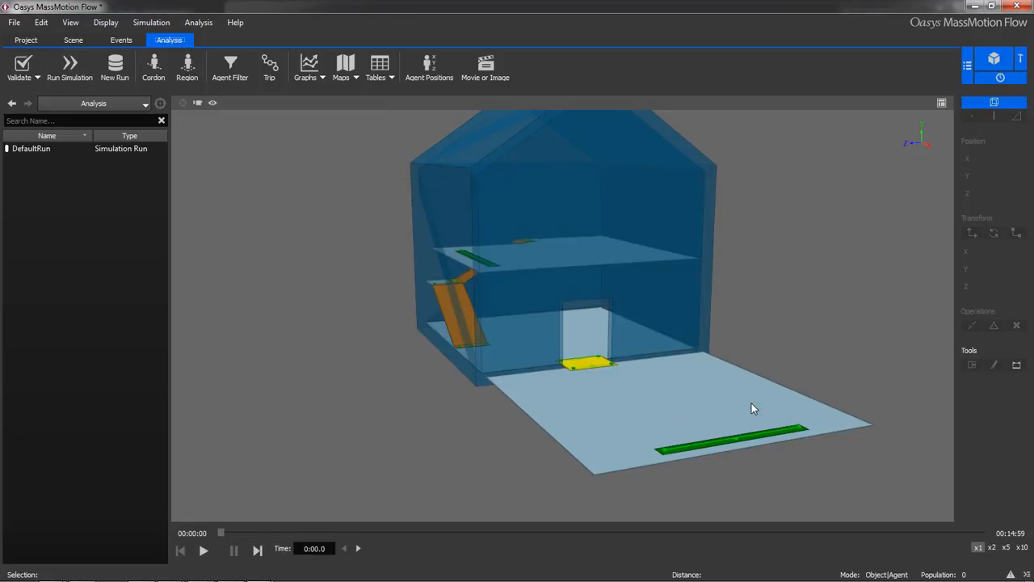
# Play back the simulated agents walking through the doorway and up the stairs, raising the playback speed to x5.
pyautogui.click(206, 556)
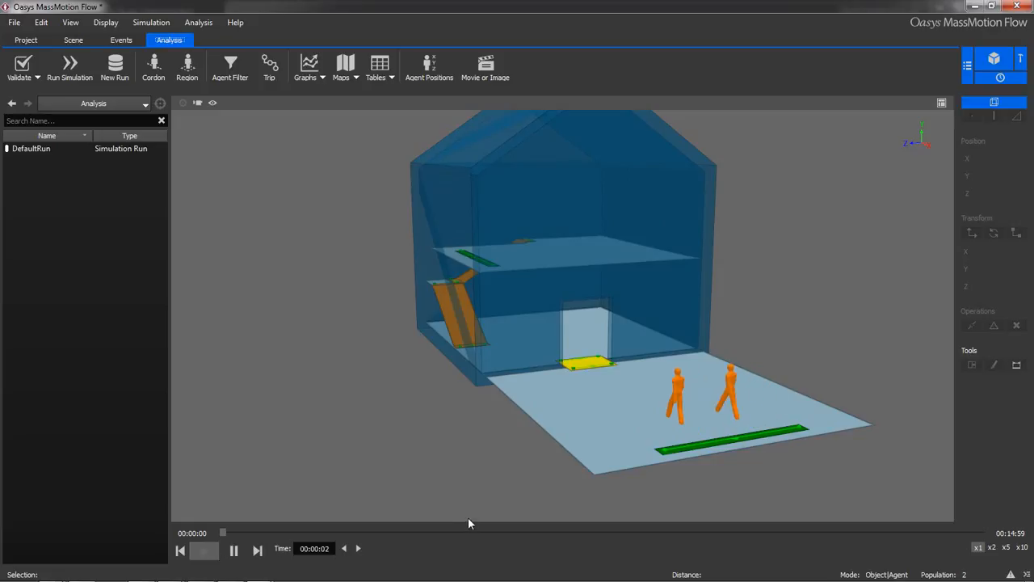
pyautogui.moveTo(458, 325); pyautogui.dragTo(652, 337, button='middle')
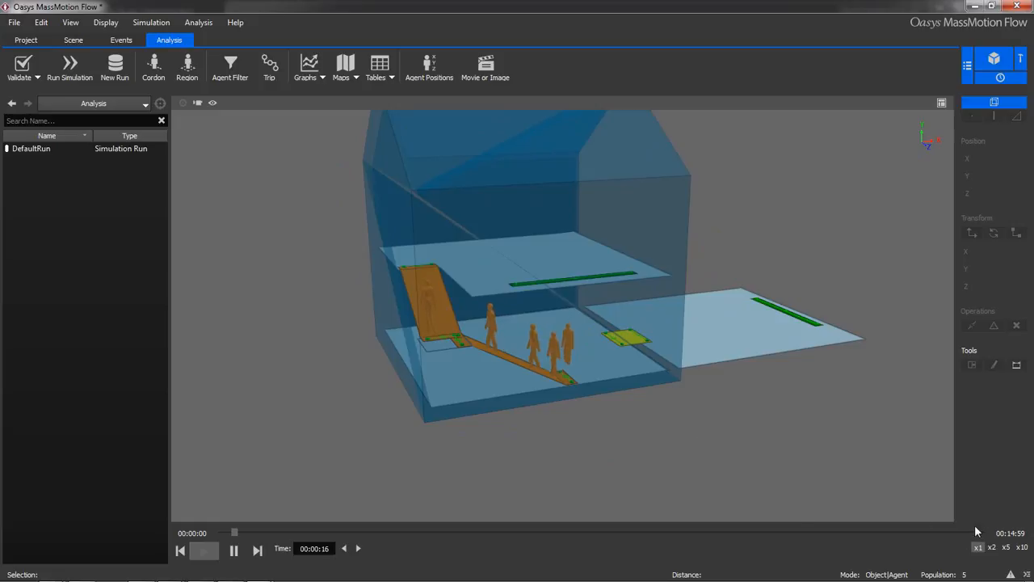
pyautogui.click(1006, 547)
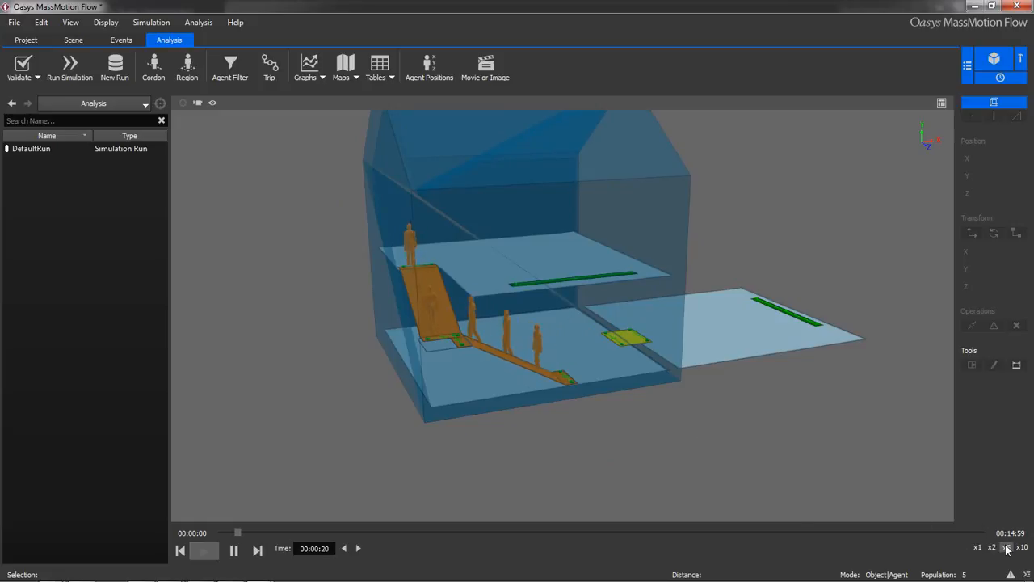